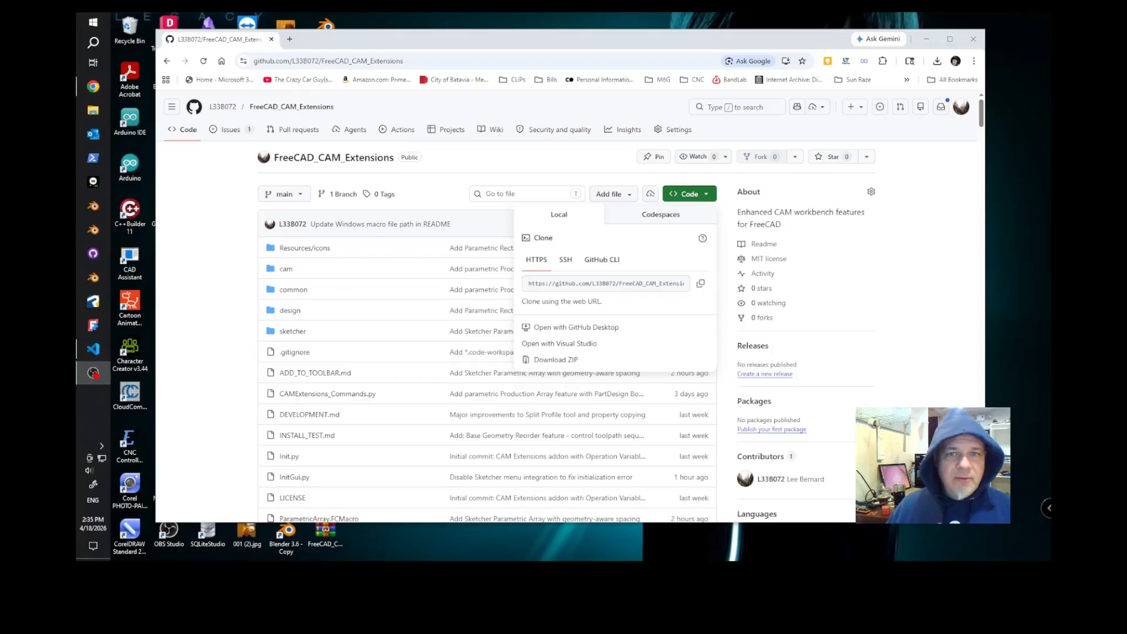
- Download the FreeCAD_CAM_Extensions repository as a ZIP and save it as FreeCAD_CAM_Extensions-main.zip in D:\Downloads
left_click(930, 177)
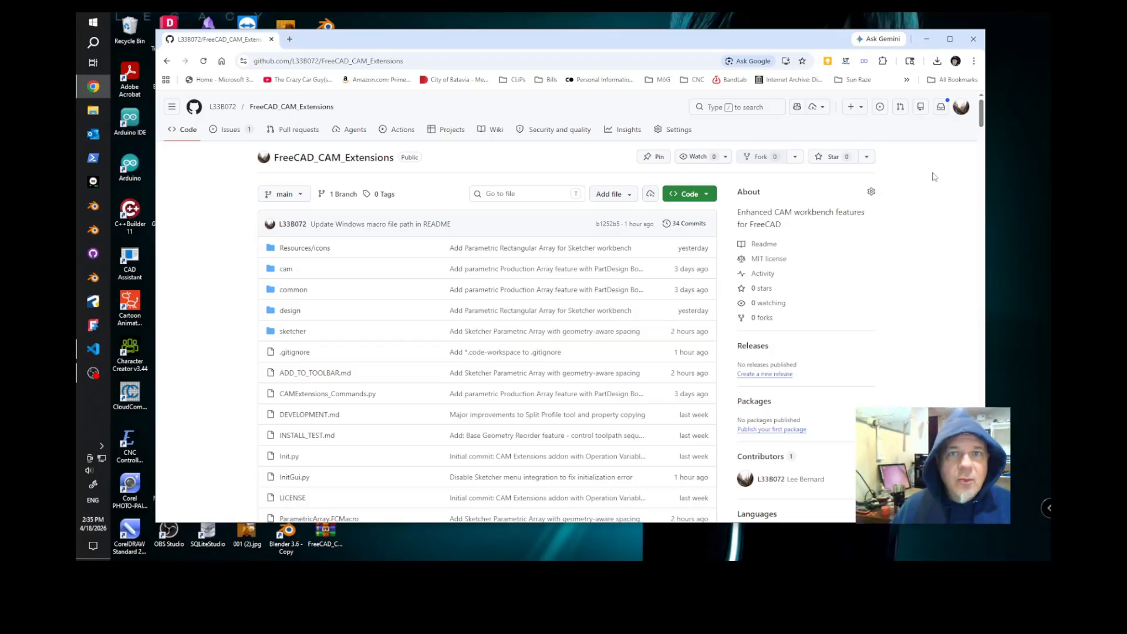
left_click(689, 195)
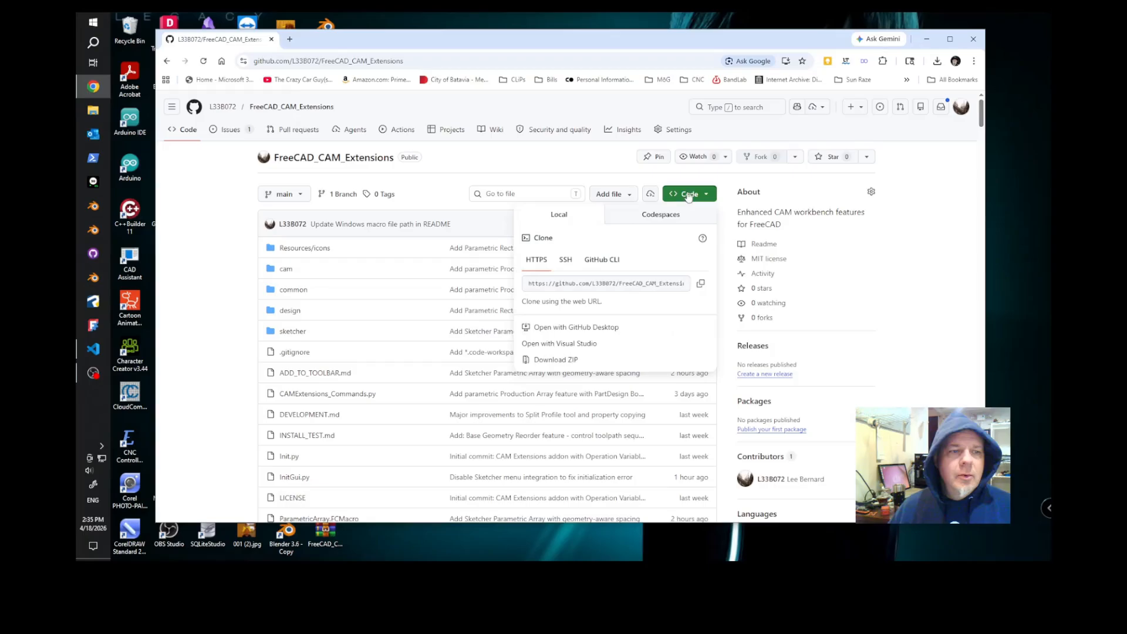
left_click(563, 359)
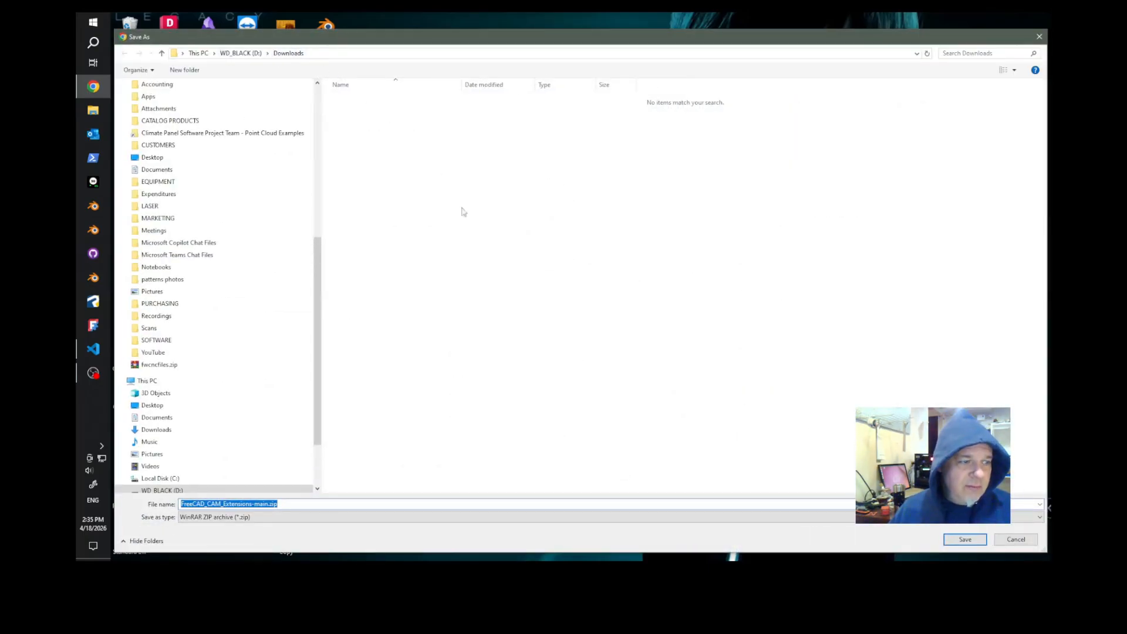
left_click(961, 540)
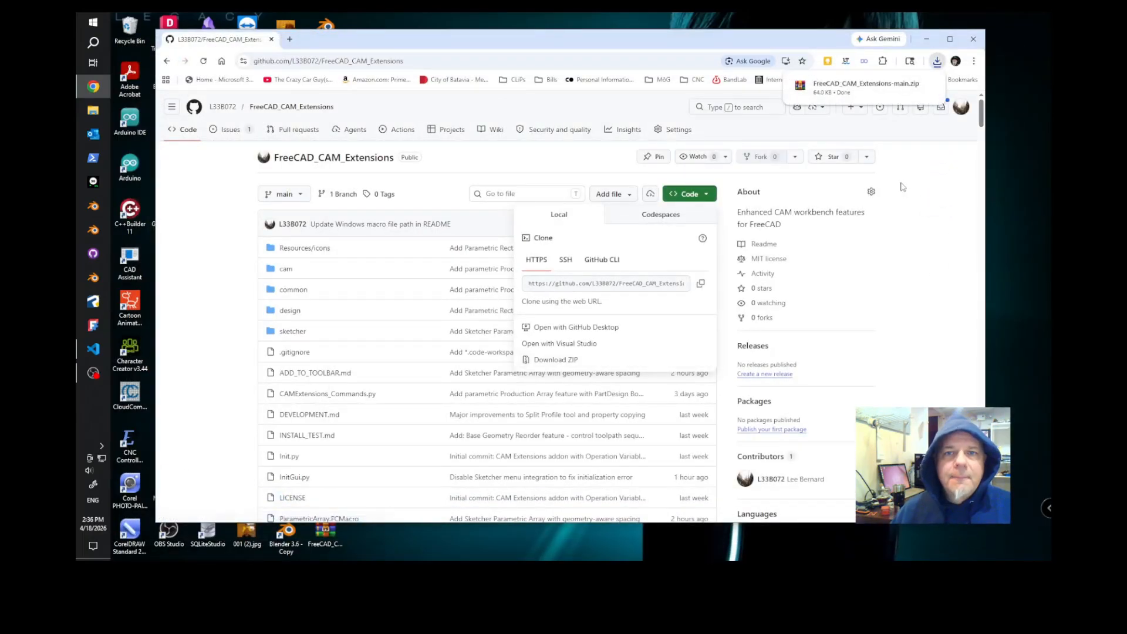
- Extract FreeCAD_CAM_Extensions-main.zip into the Downloads folder and open the extracted FreeCAD_CAM_Extensions-main folder
left_click(909, 86)
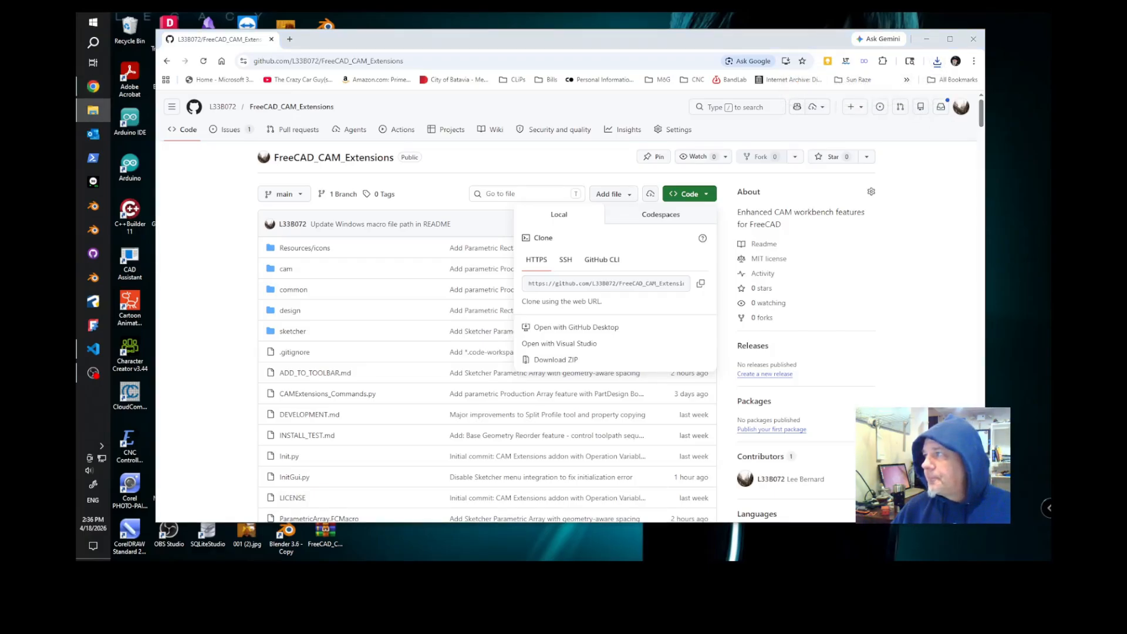
left_click_drag(695, 104, 526, 61)
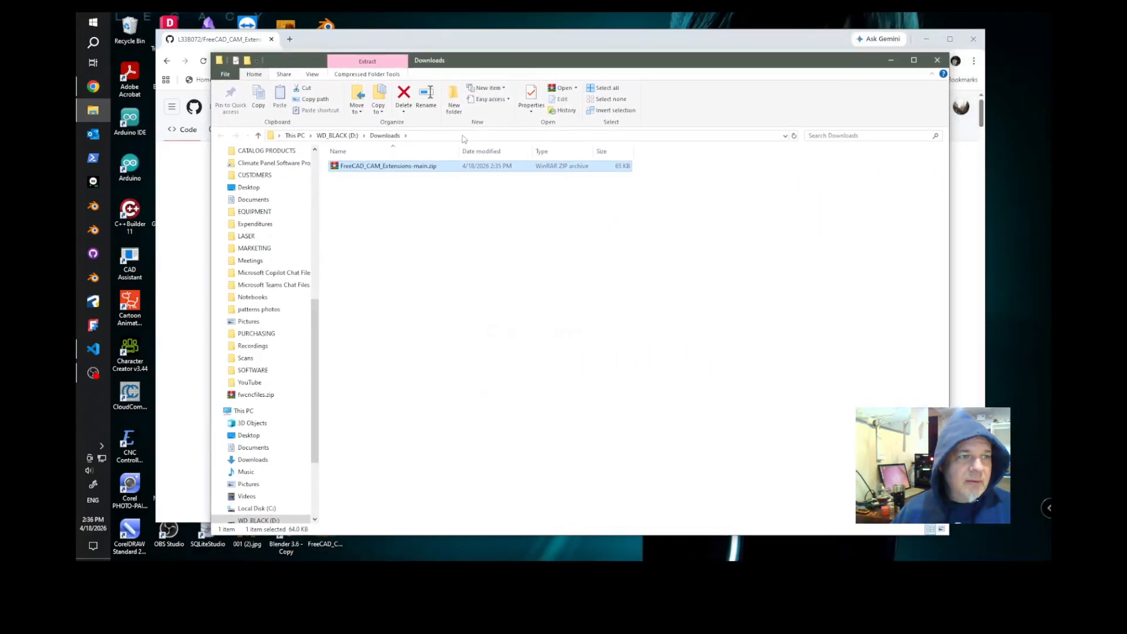
double_click(392, 167)
right_click(393, 167)
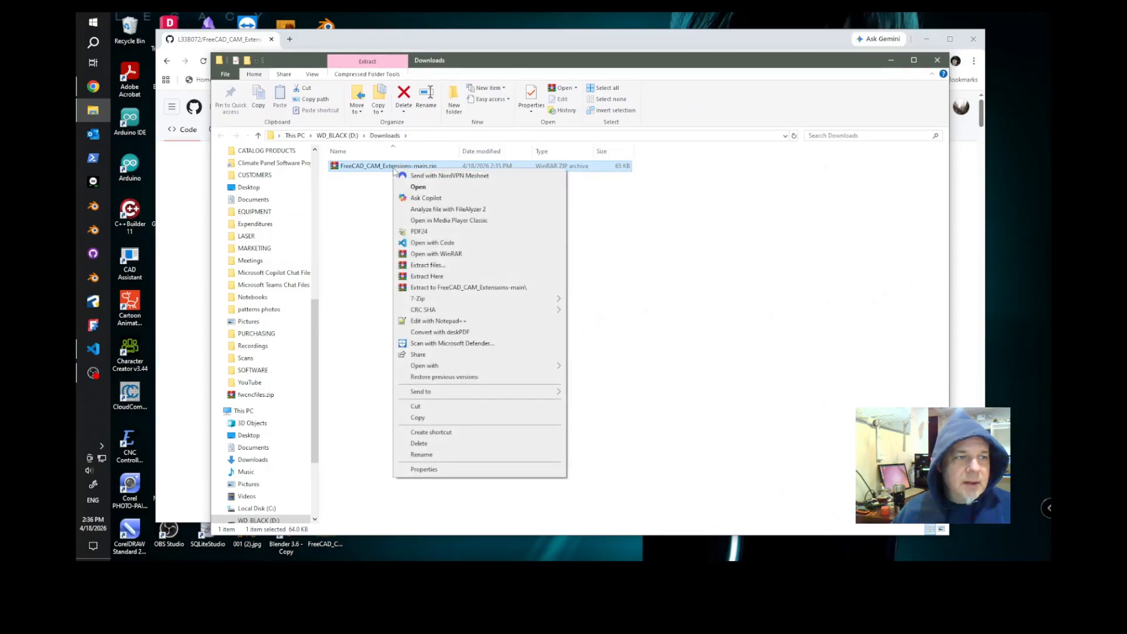
left_click(428, 280)
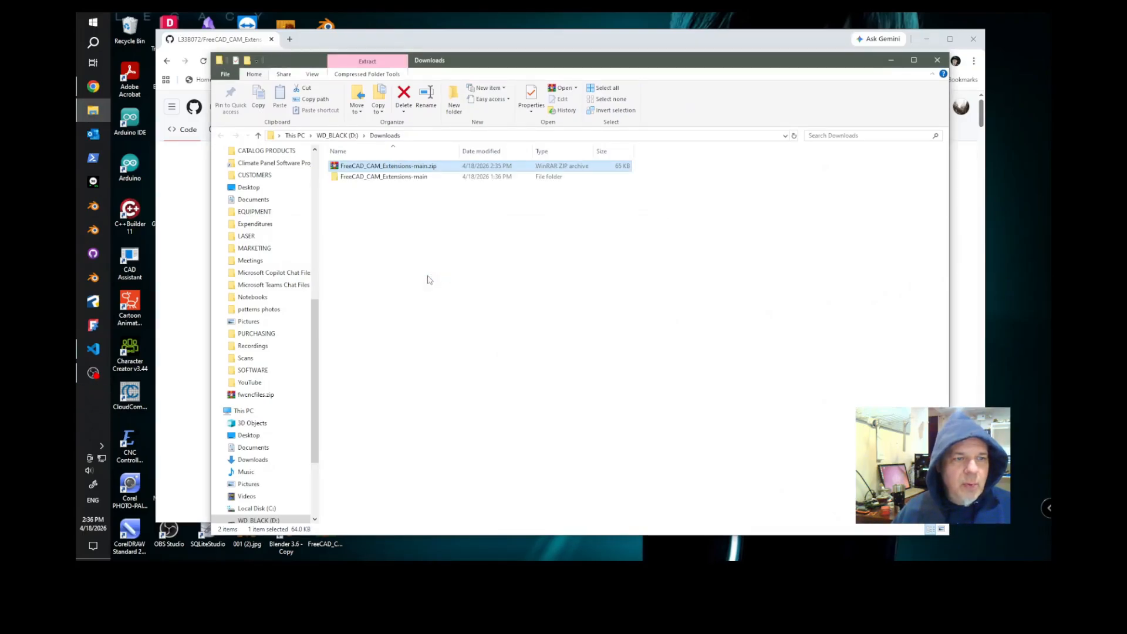
left_click(390, 242)
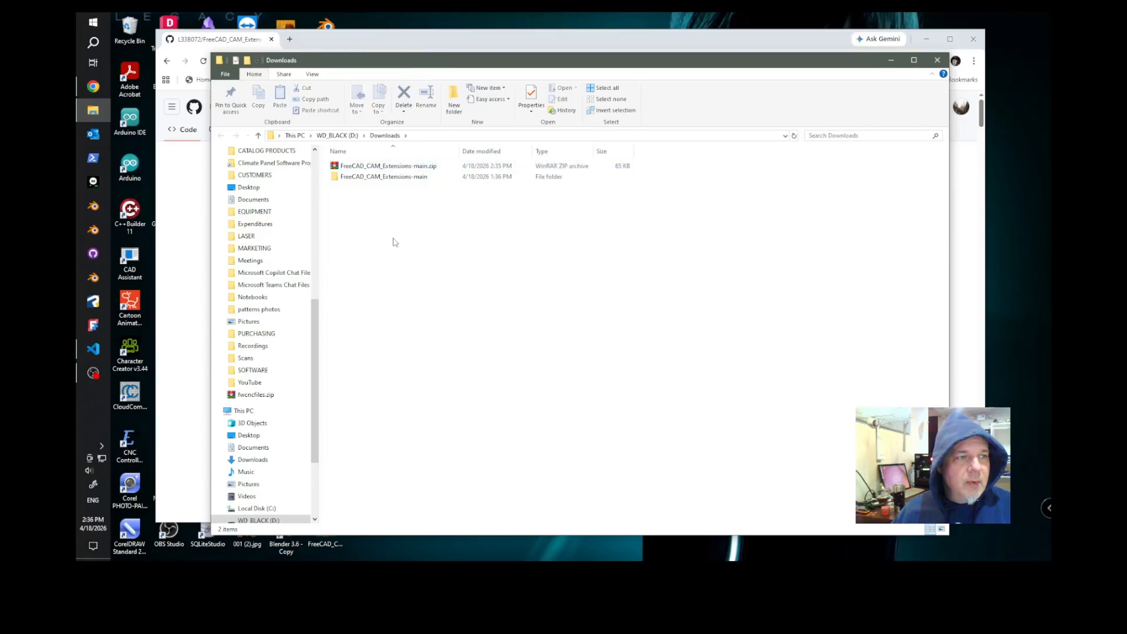
double_click(387, 177)
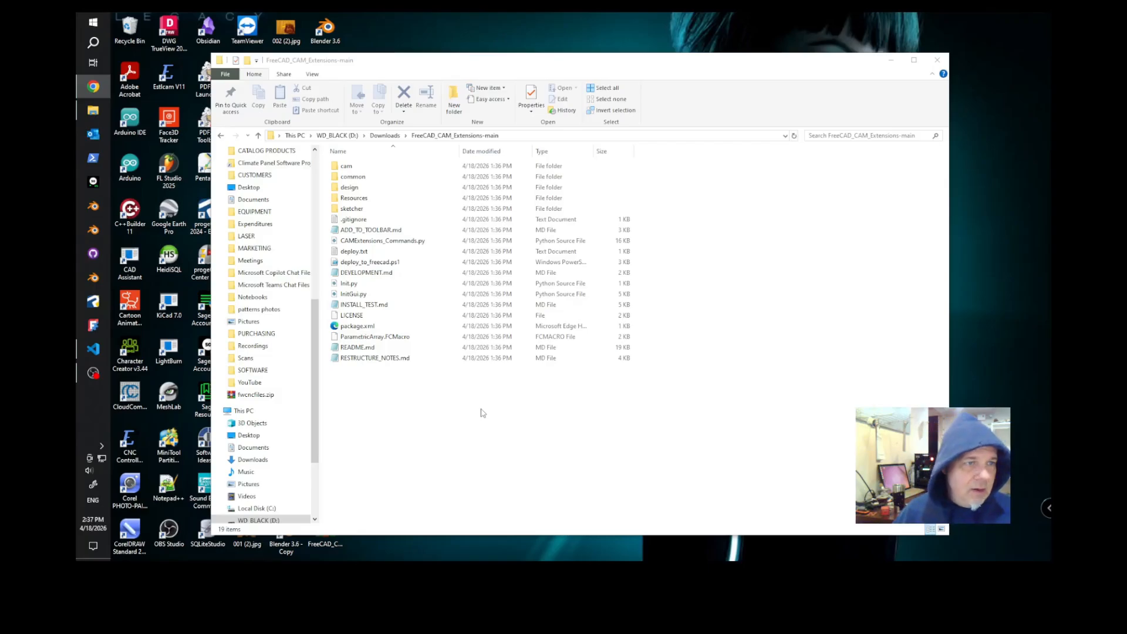
- Launch Windows PowerShell as administrator and allow it to make changes to the device
left_click(91, 20)
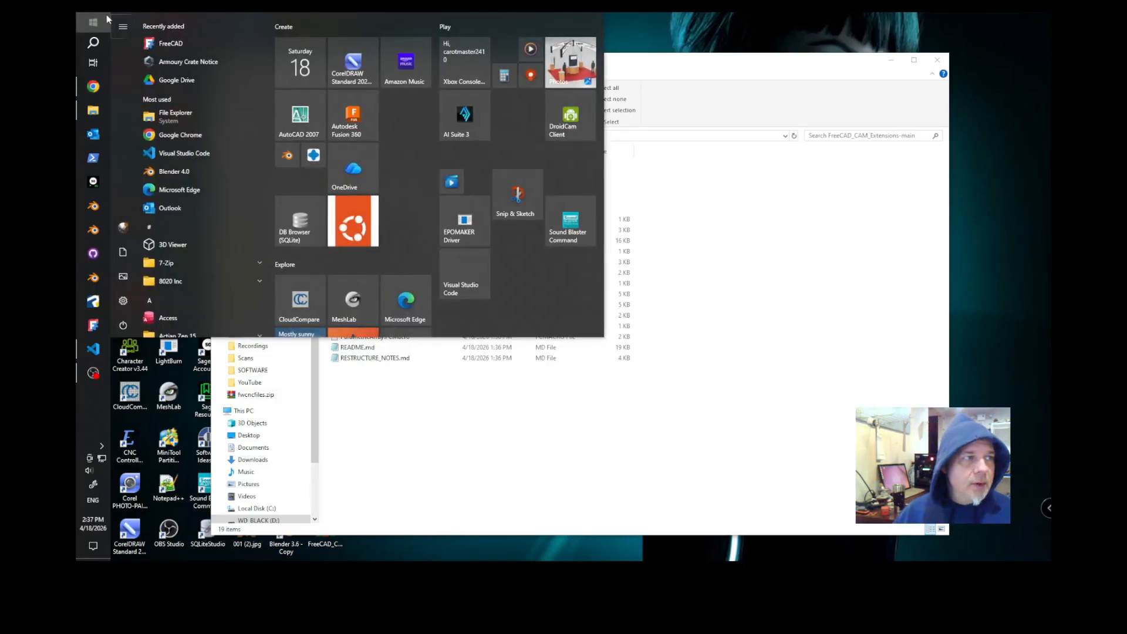
type("power")
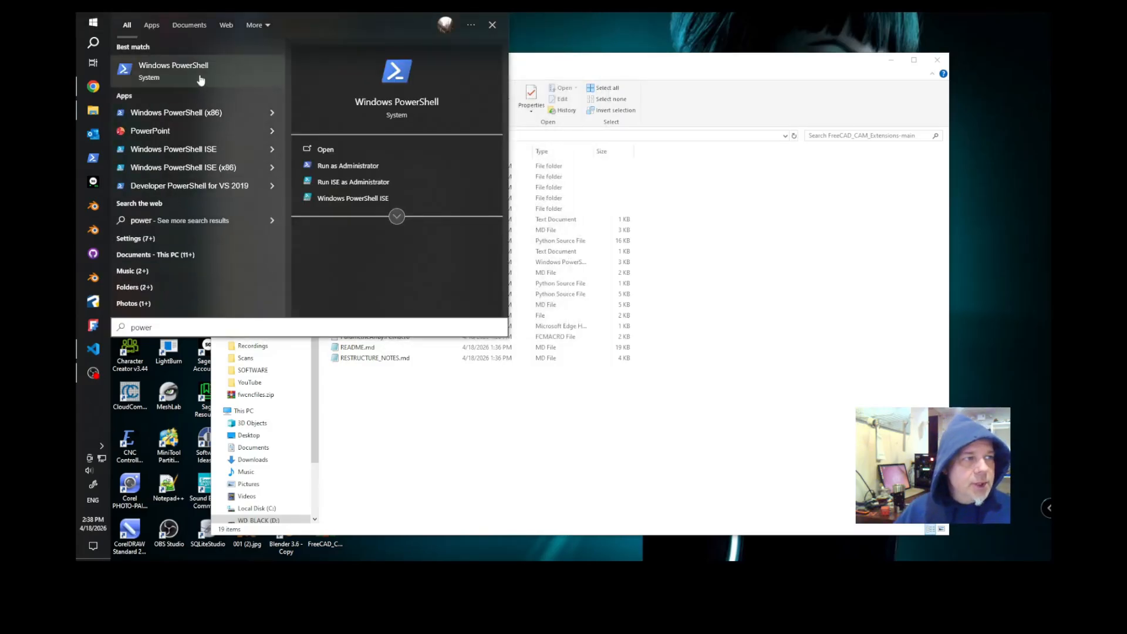
left_click(352, 166)
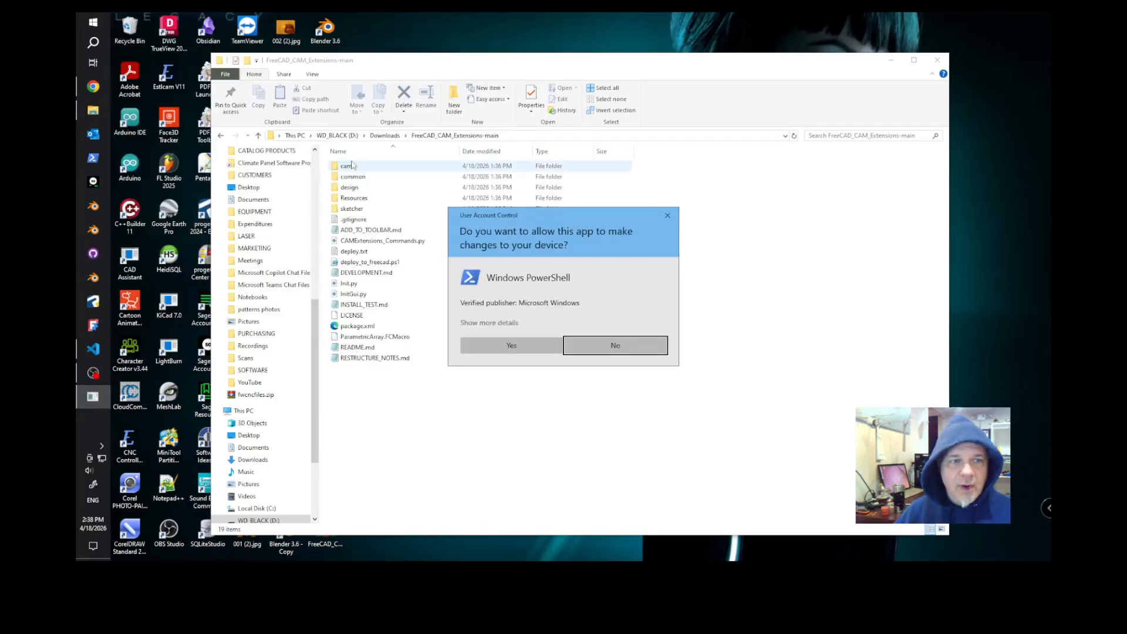
left_click(513, 345)
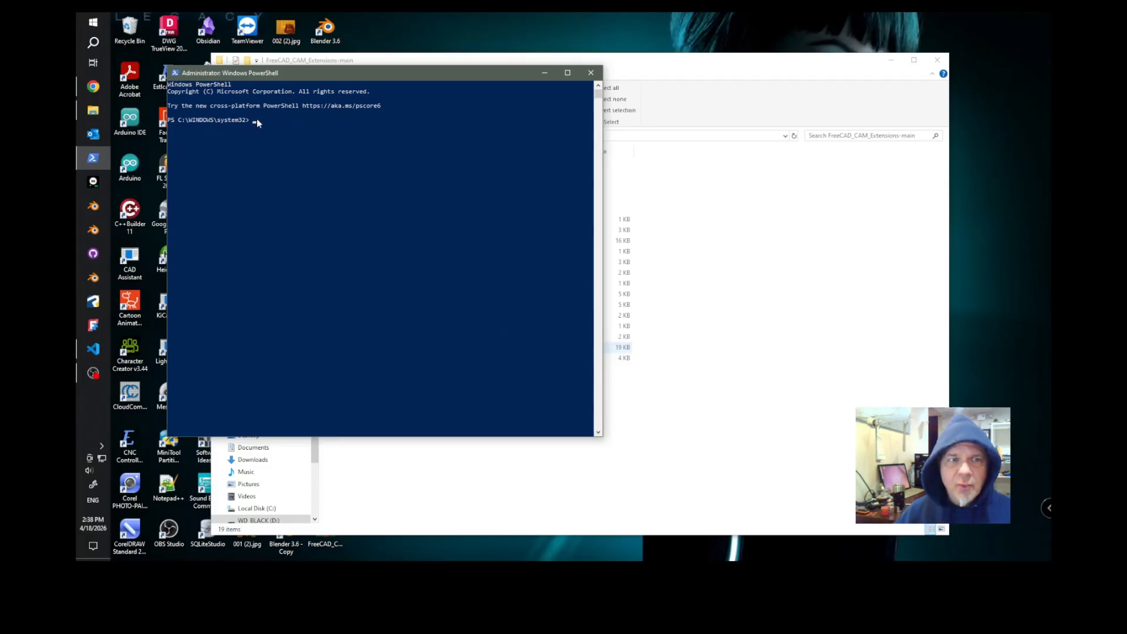
- Copy the extracted folder's path and change PowerShell's working directory to D:\Downloads\FreeCAD_CAM_Extensions-main
left_click(757, 214)
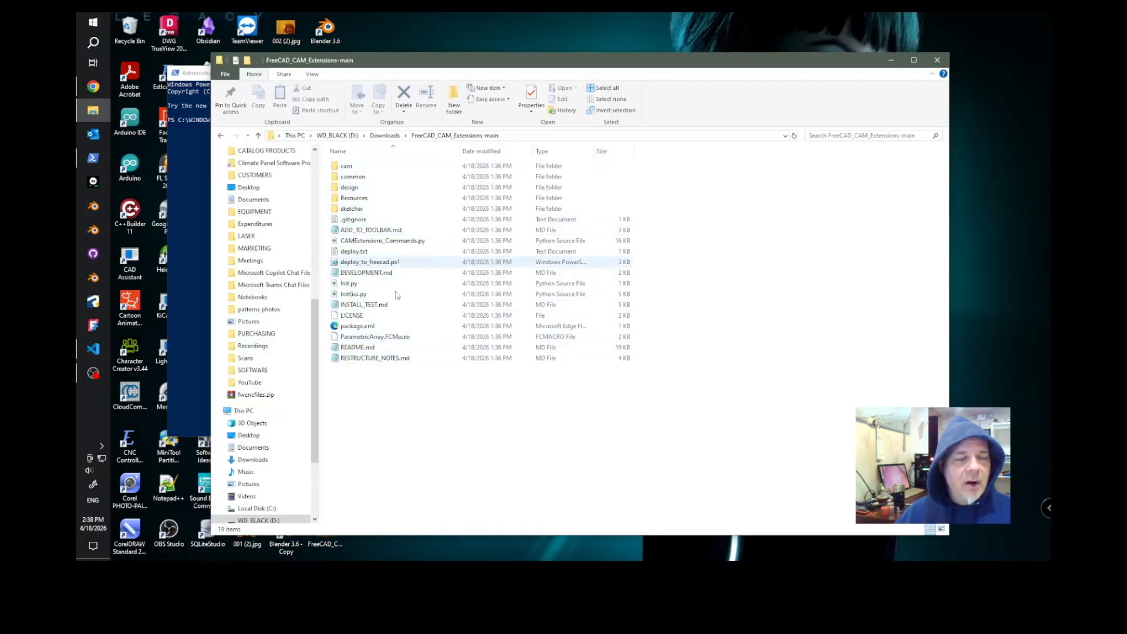
left_click(519, 136)
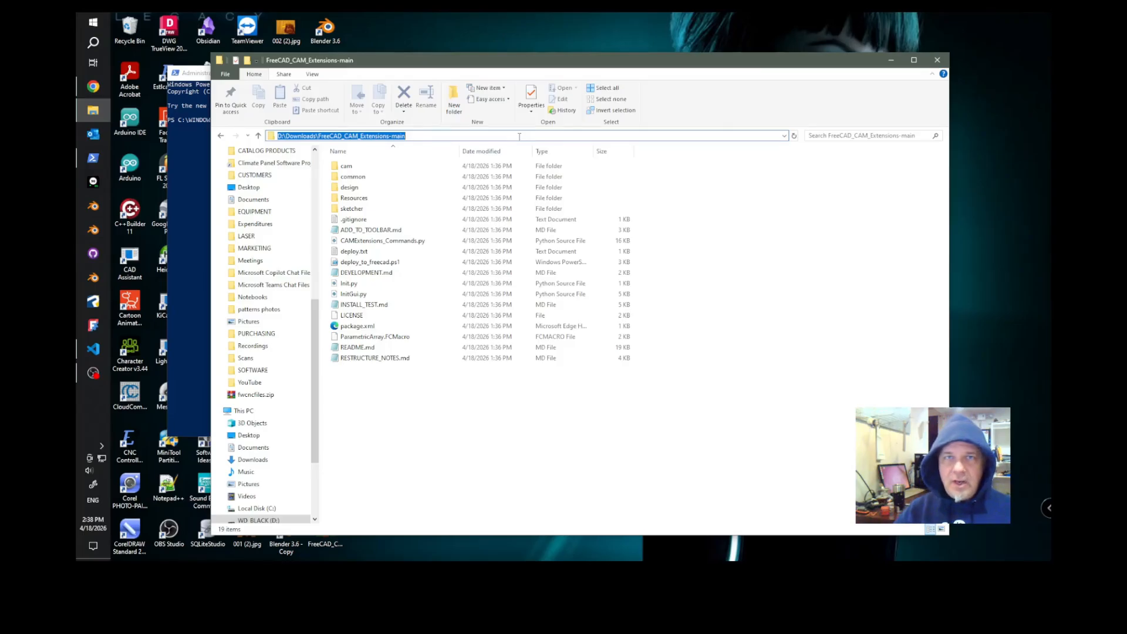
left_click(189, 167)
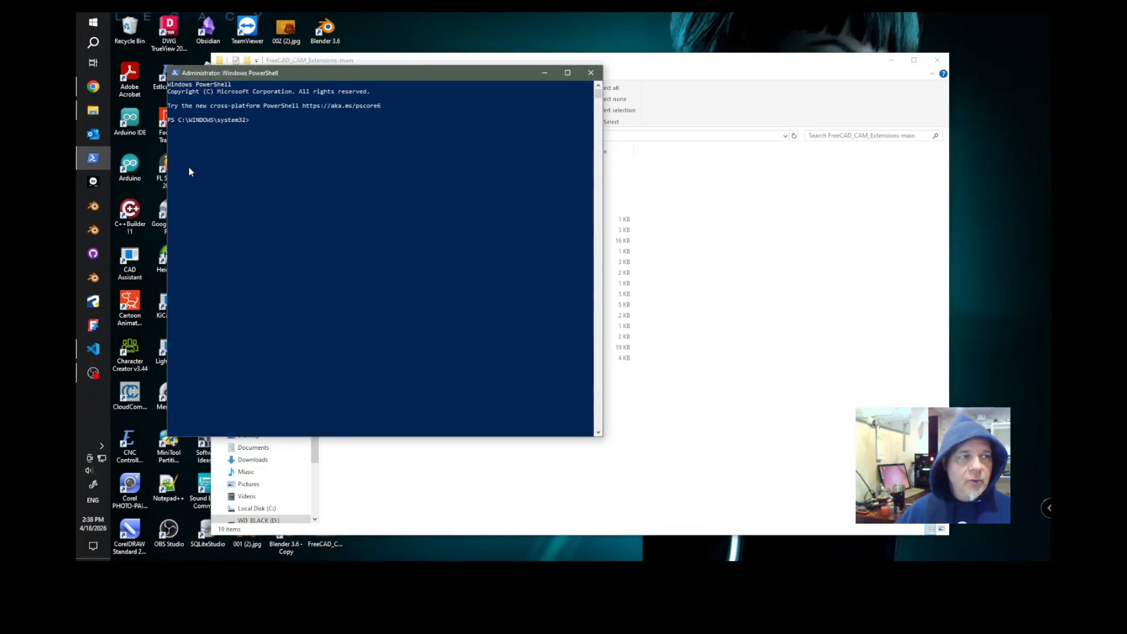
left_click(275, 121)
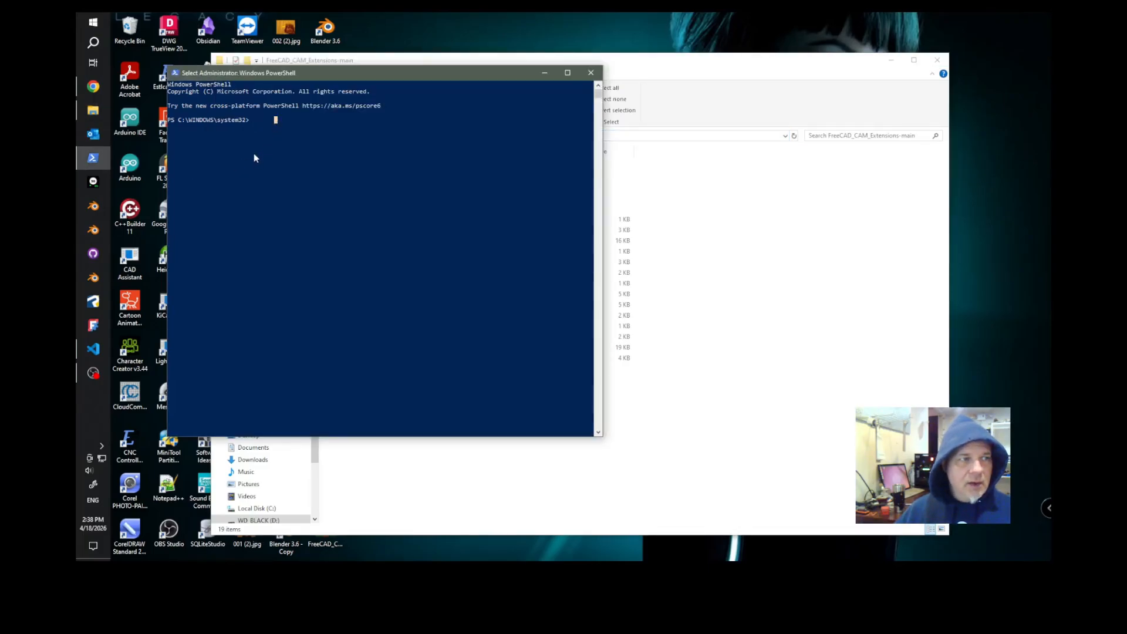
type("c")
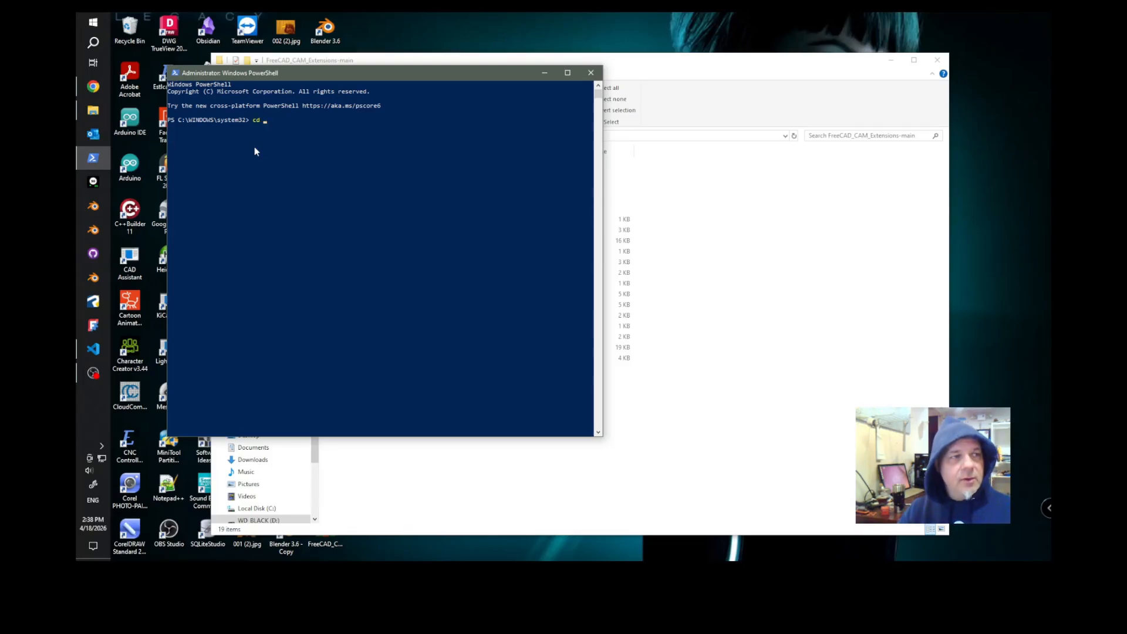
type("d")
type("D:\\Downloads\\FreeCAD_CAM_Extensions-main")
key("Return")
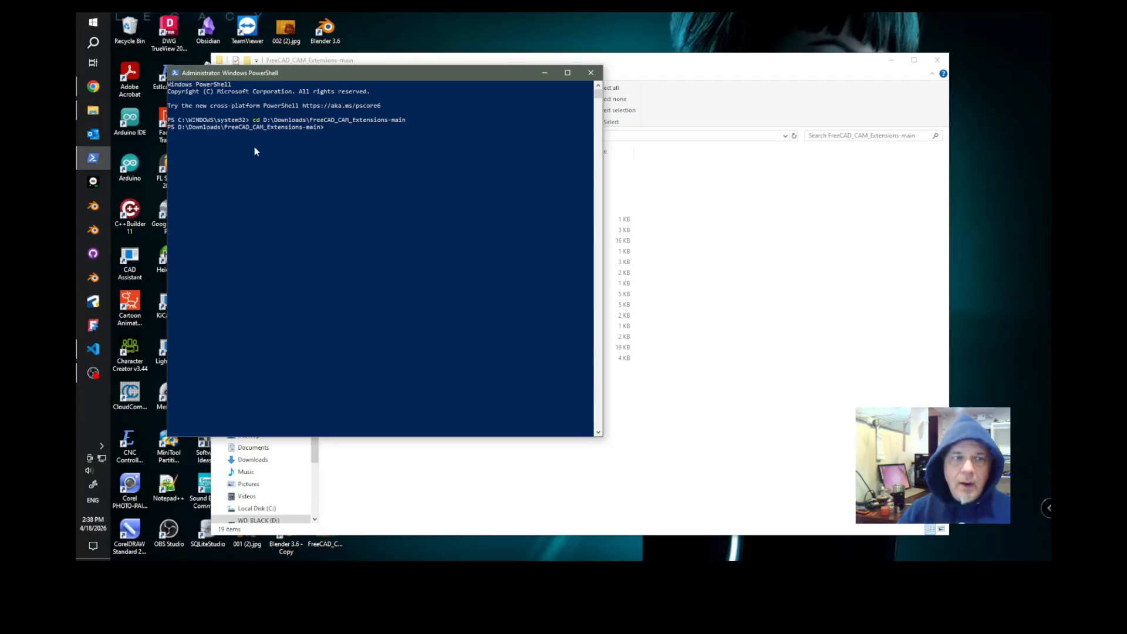
- Place the folder window beside PowerShell and list the directory contents with the dir command for comparison
left_click_drag(617, 67, 979, 43)
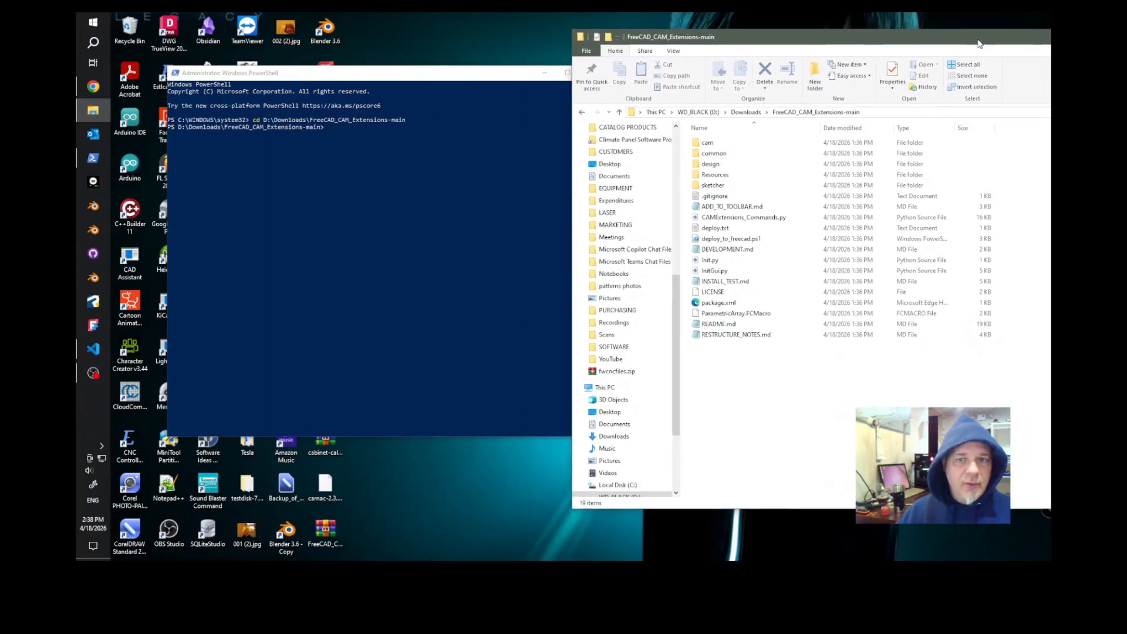
left_click(341, 130)
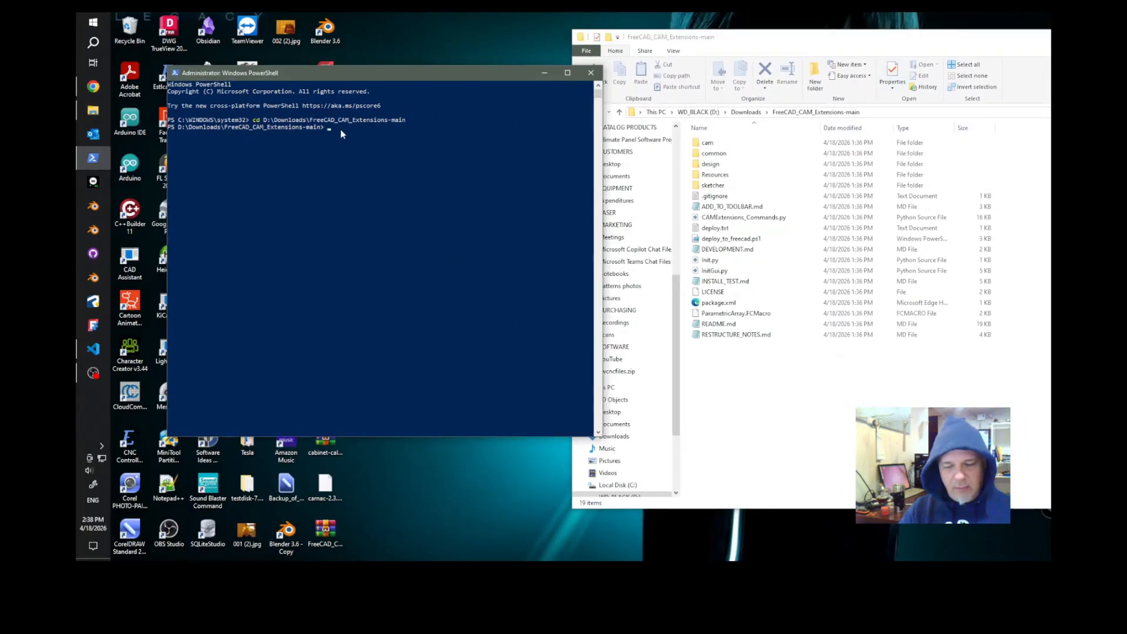
type("dir")
key("Return")
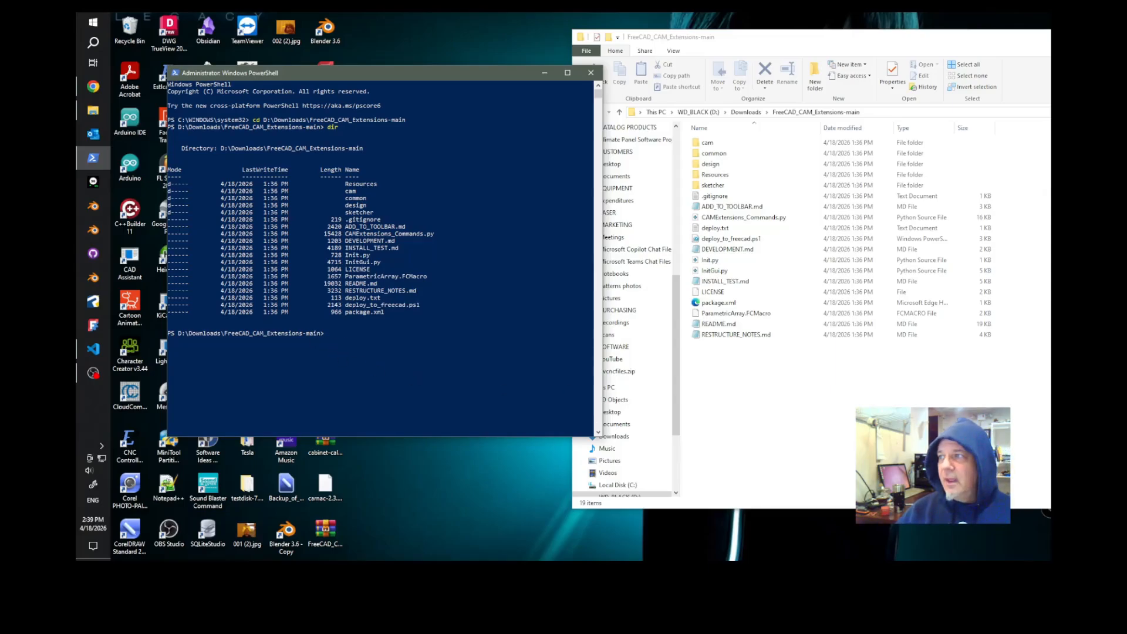
- Copy the .\deploy_to_freecad.ps1 command from the GitHub README, run it in PowerShell, and close PowerShell
left_click(92, 86)
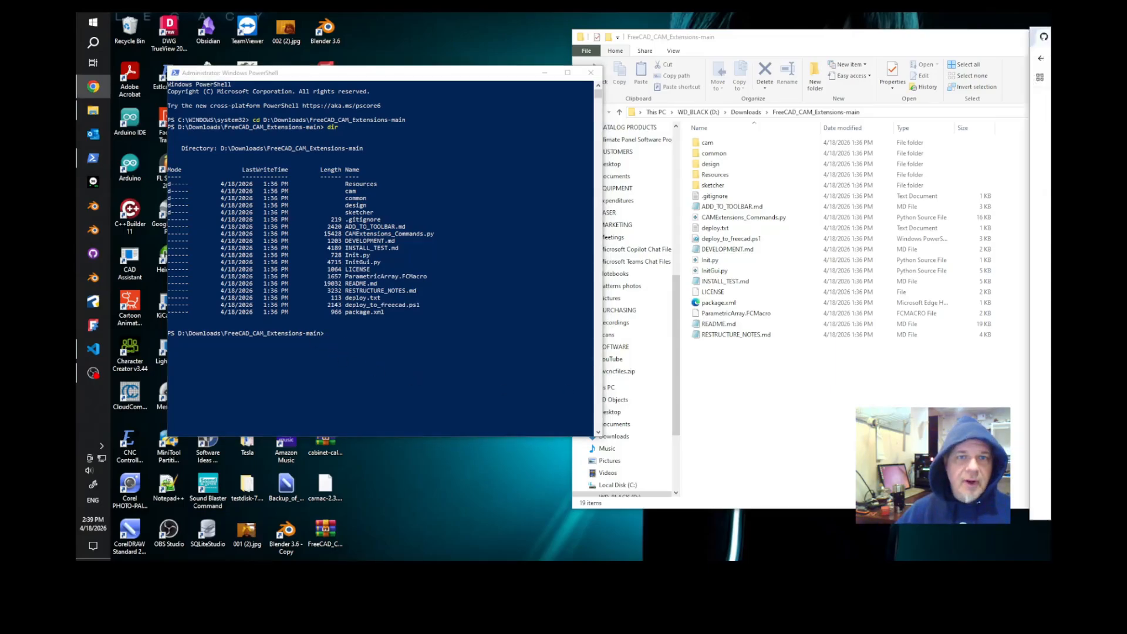
left_click_drag(1029, 47, 587, 51)
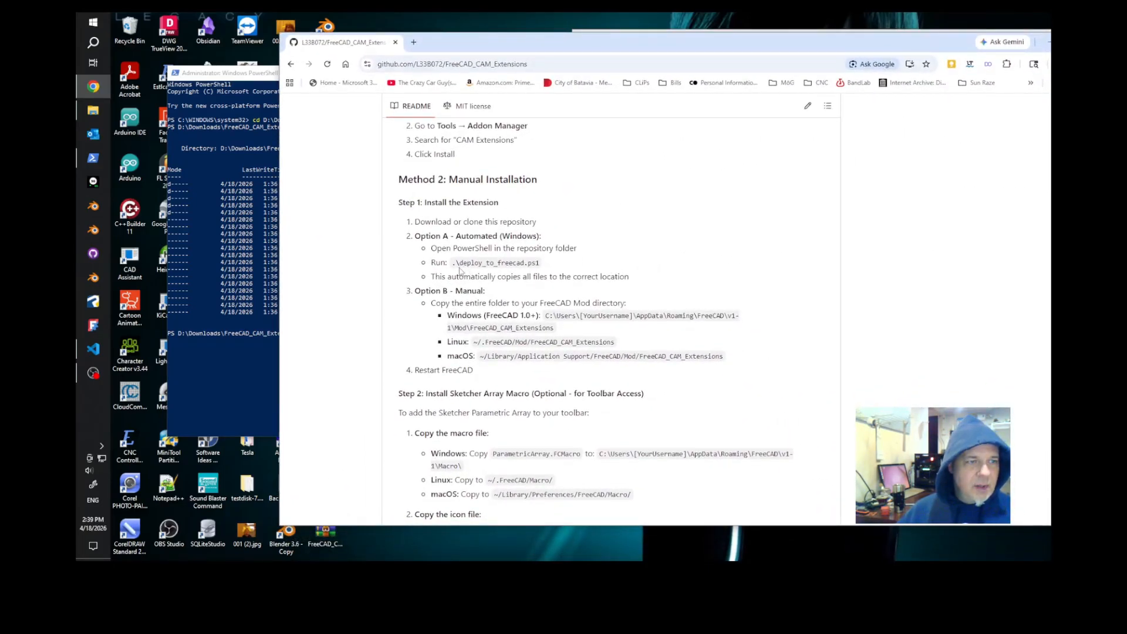
left_click_drag(453, 263, 547, 270)
key("ctrl+c")
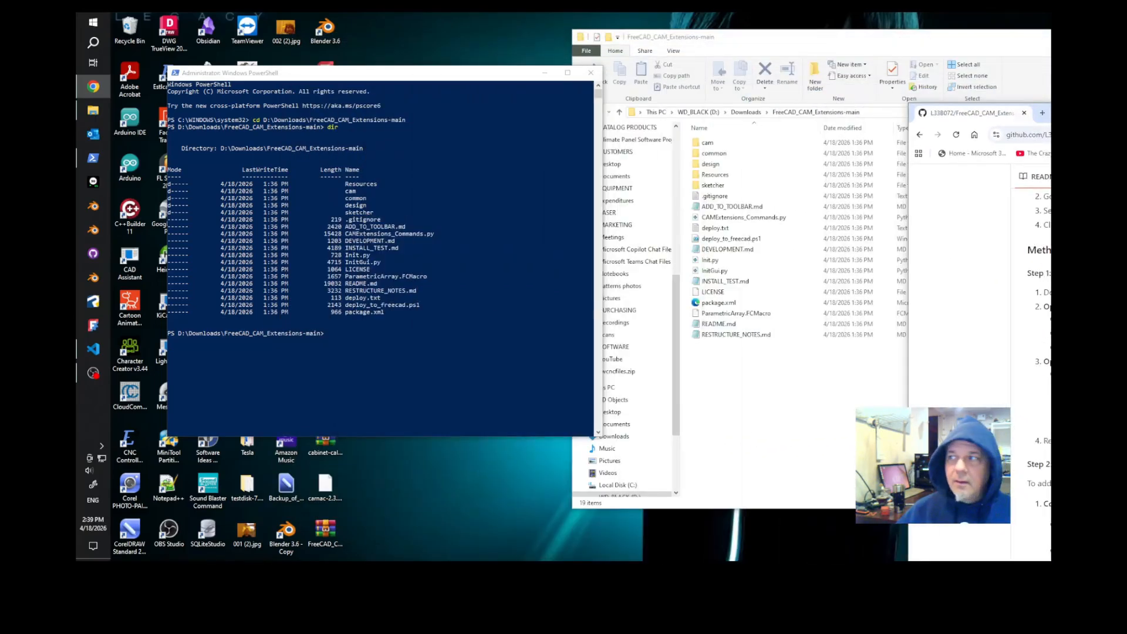
left_click(336, 334)
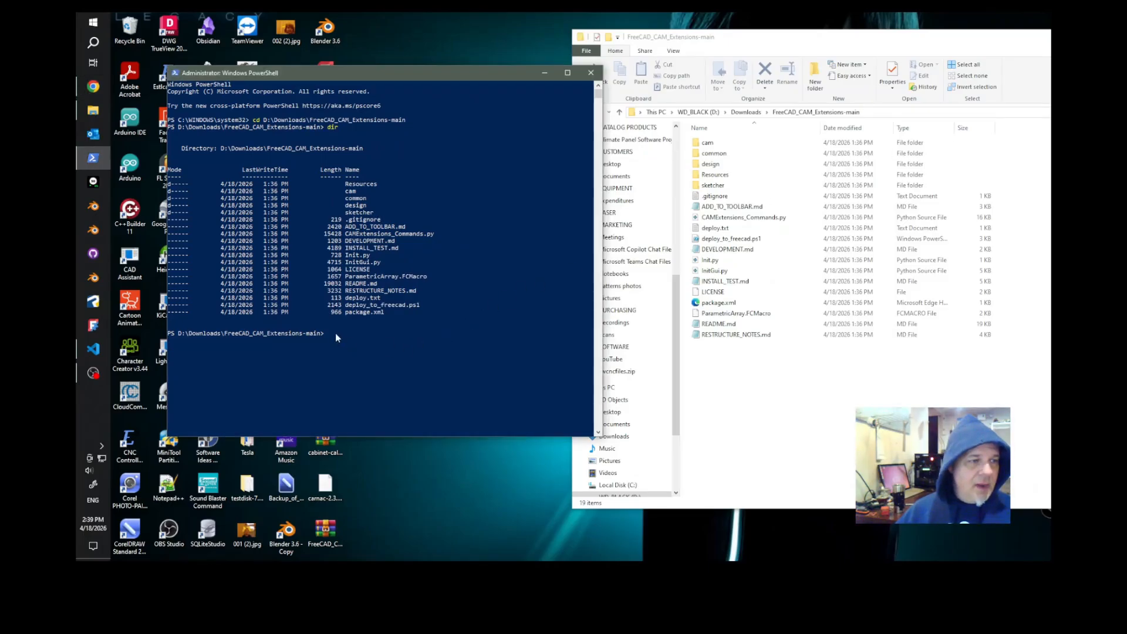
key("ctrl+v")
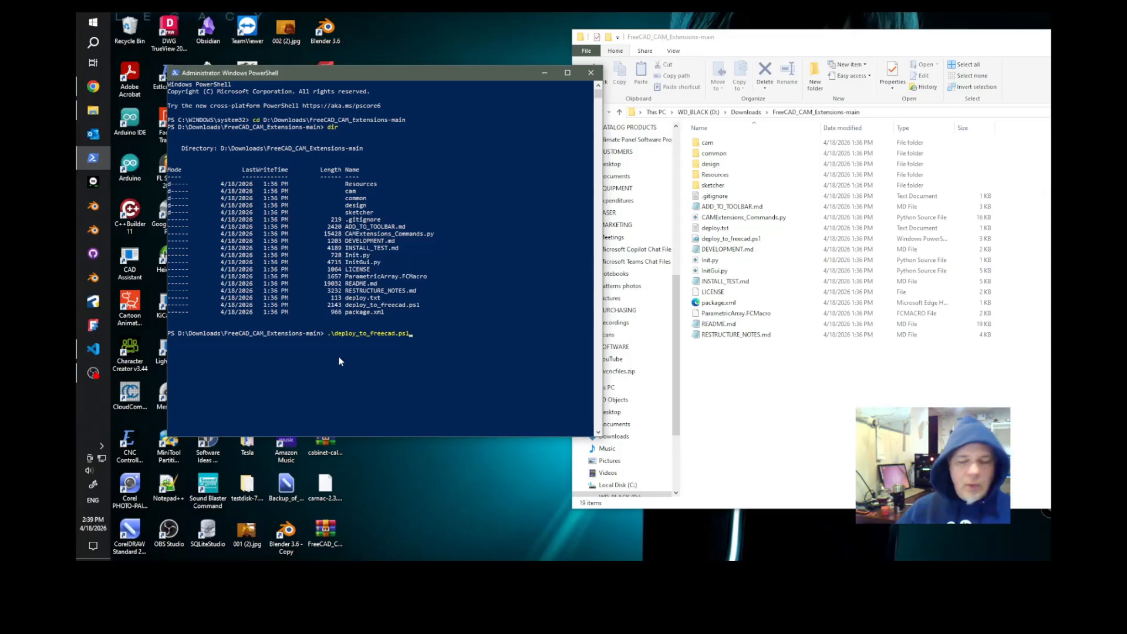
key("Return")
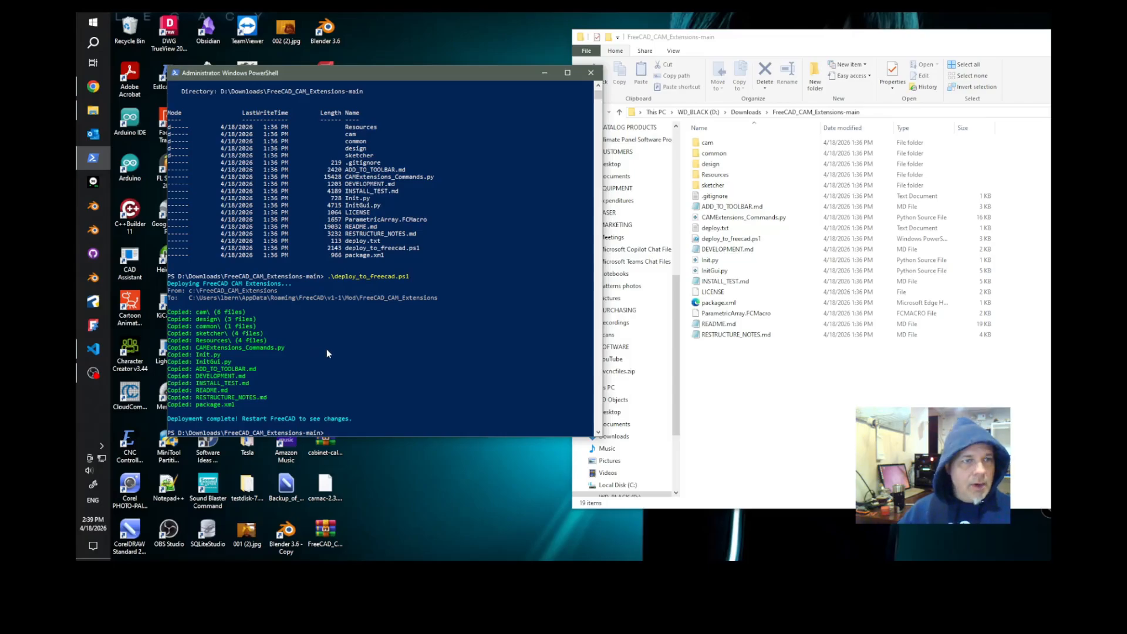
left_click(592, 73)
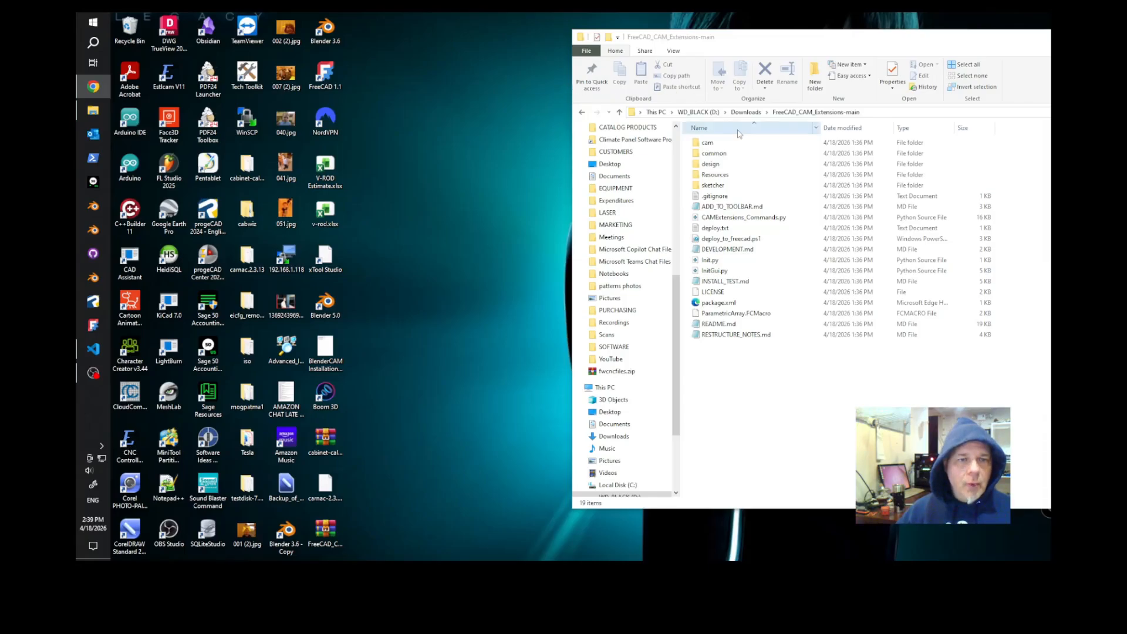
- Select all the SVG icon files in the Resources\icons folder and return to the FreeCAD_CAM_Extensions-main folder
double_click(705, 178)
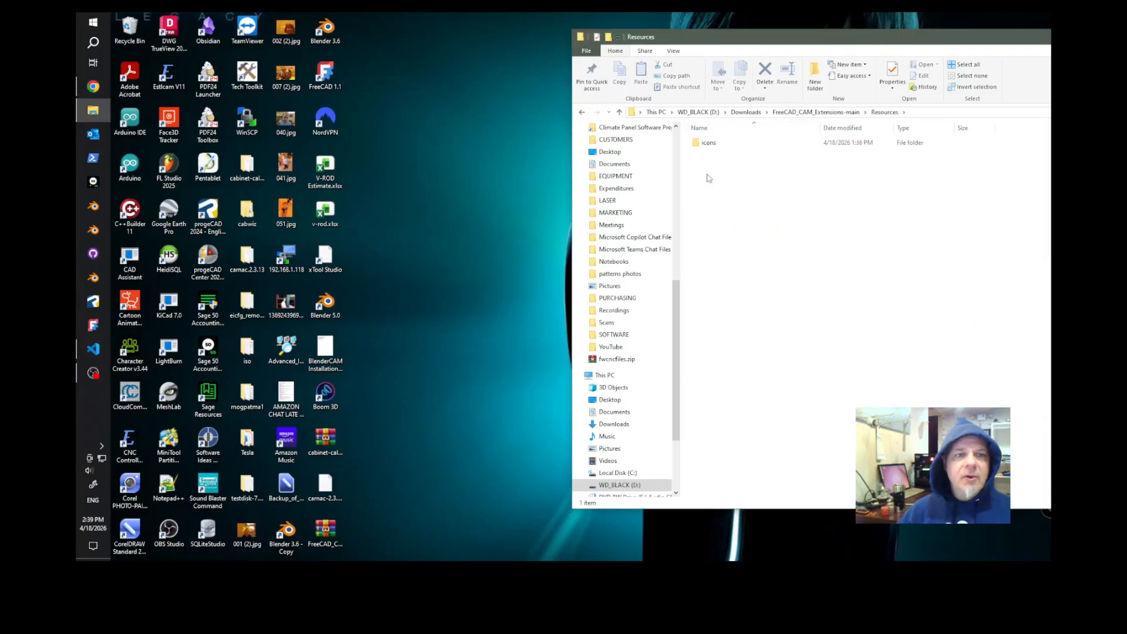
left_click(713, 144)
double_click(713, 144)
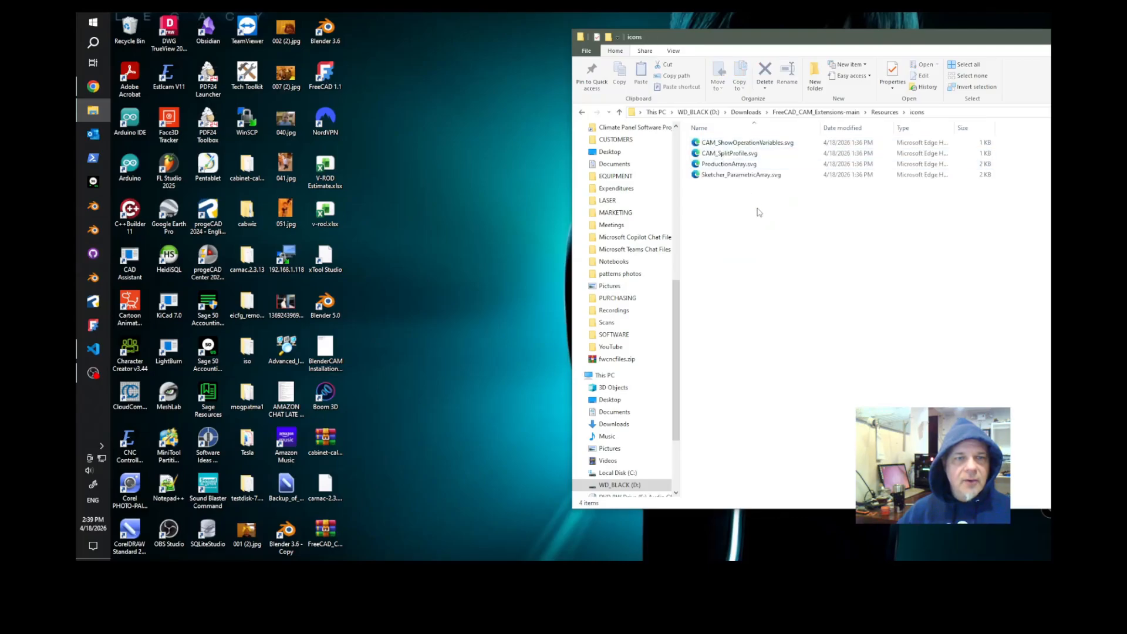
left_click_drag(750, 196, 716, 144)
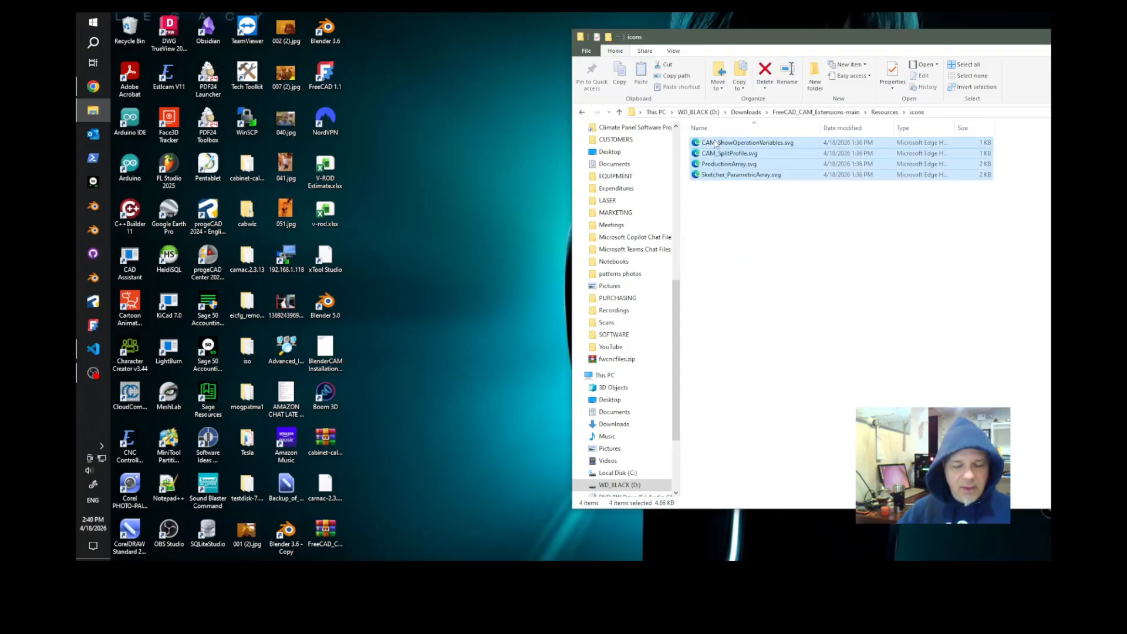
left_click(880, 113)
left_click(834, 114)
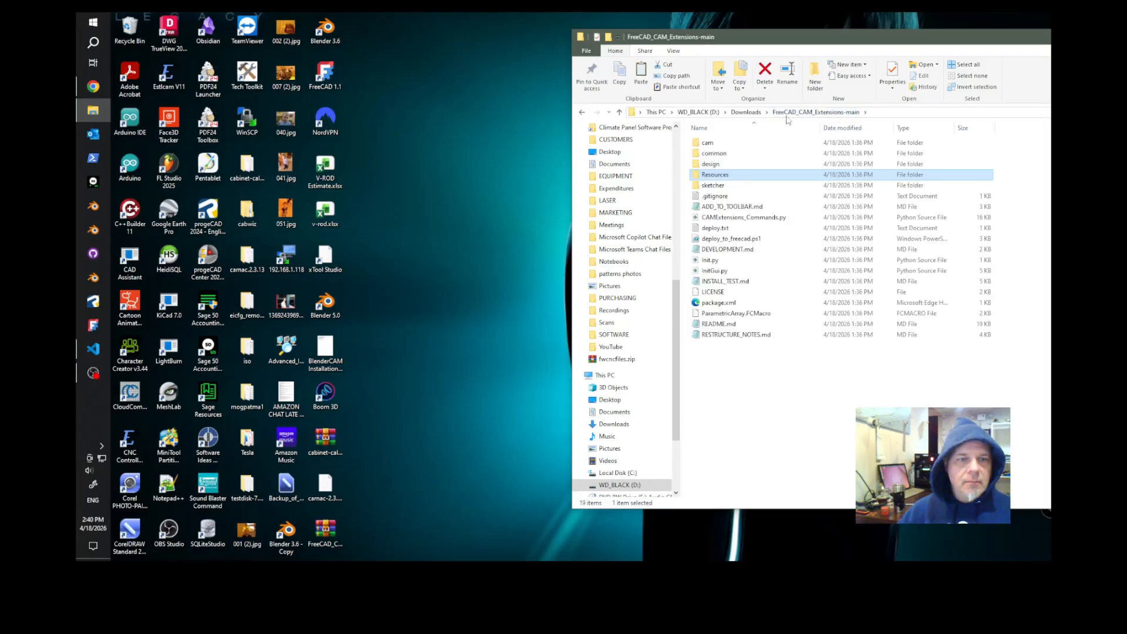
left_click(716, 381)
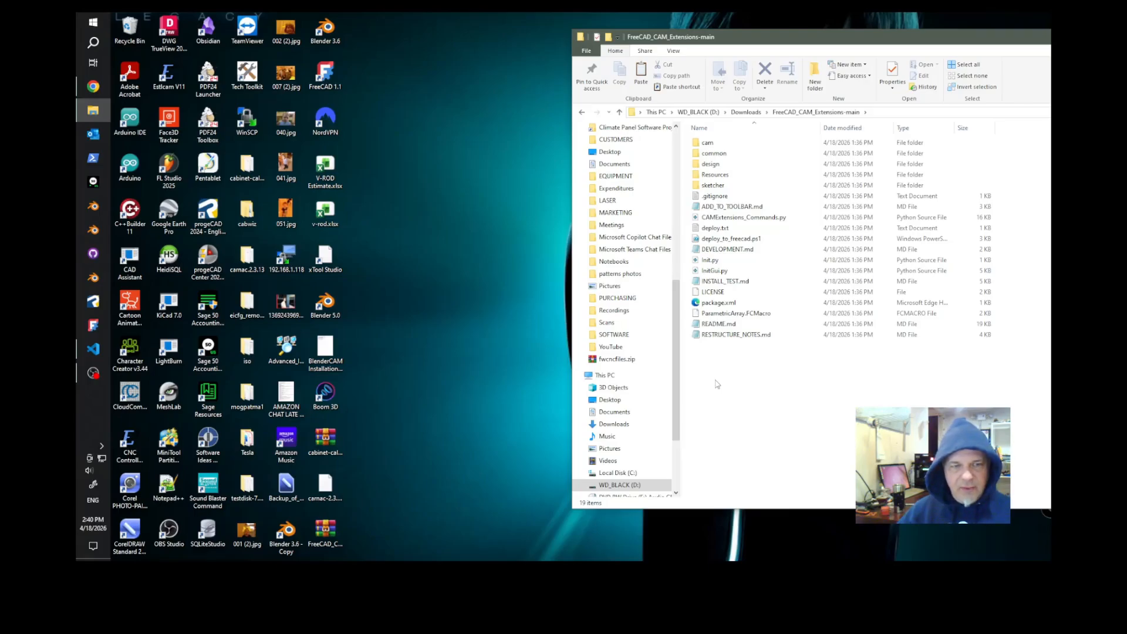
- Paste the SVG icons into the FreeCAD_CAM_Extensions-main folder and copy them together with ParametricArray.FCMacro
key("ctrl+v")
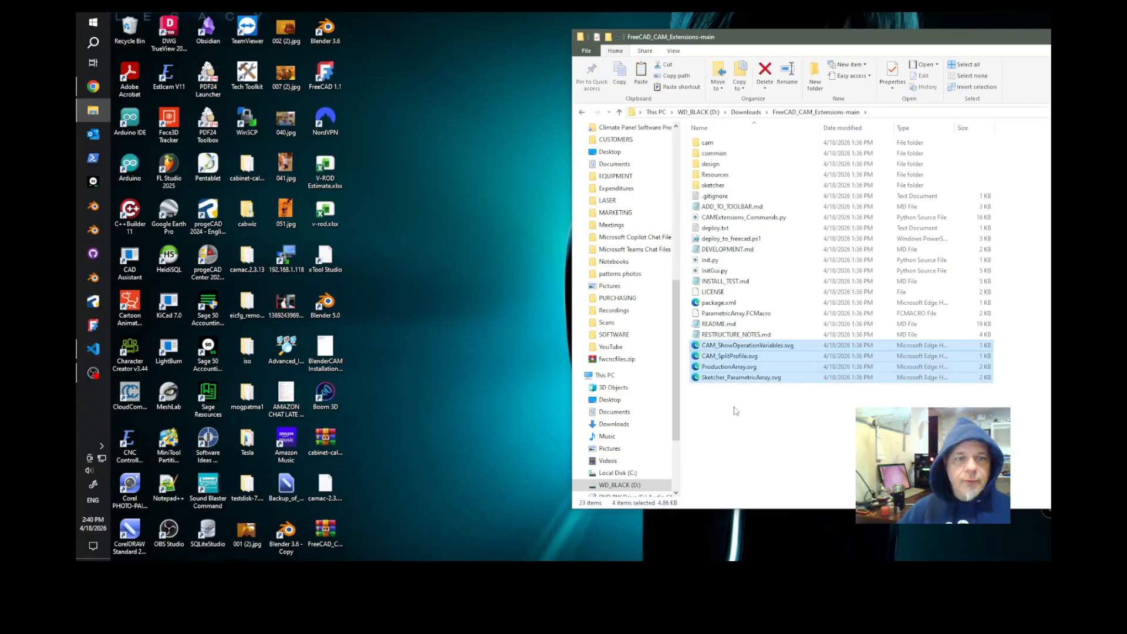
left_click(722, 315, "ctrl")
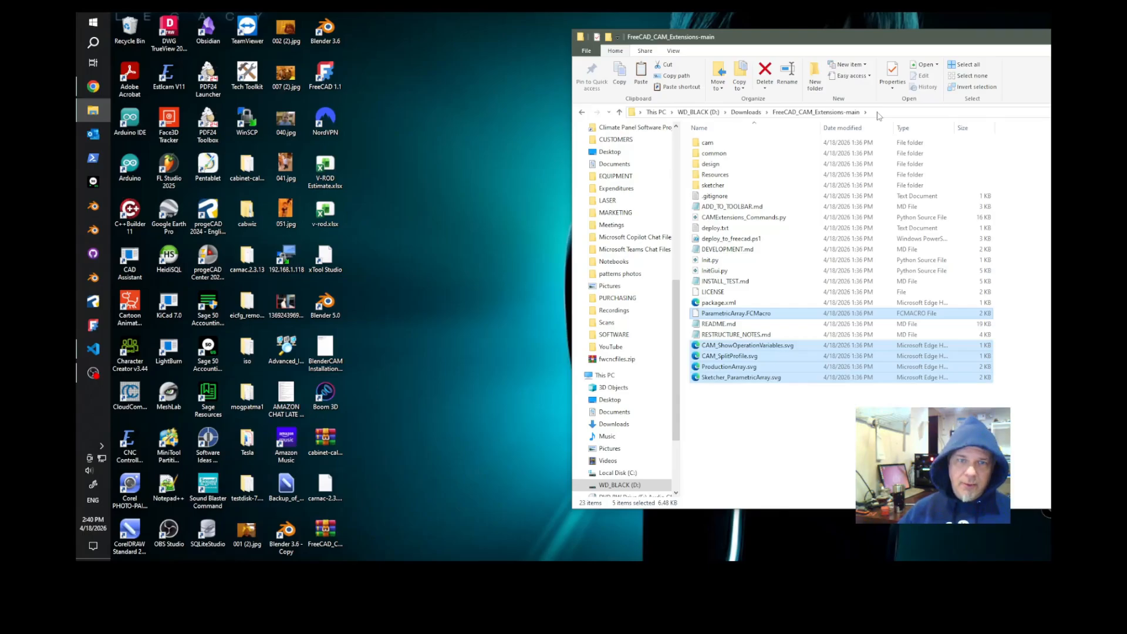
left_click(840, 435)
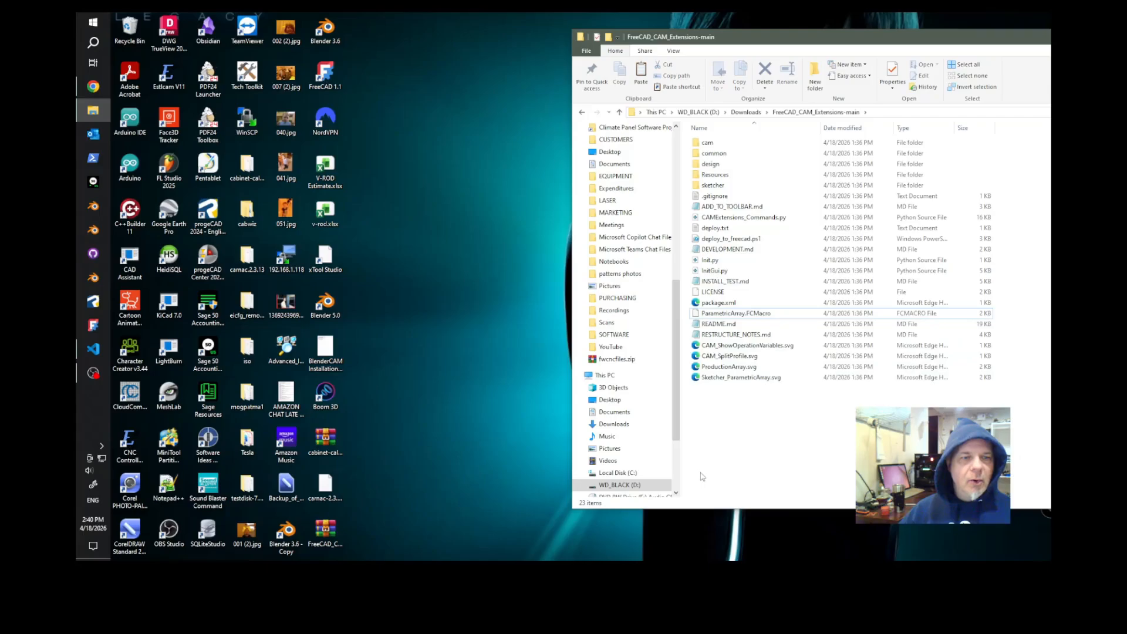
- Open Local Disk (C:) in a separate folder window and move that window clear of the FreeCAD_CAM_Extensions-main window
scroll(655, 414, "down", 2)
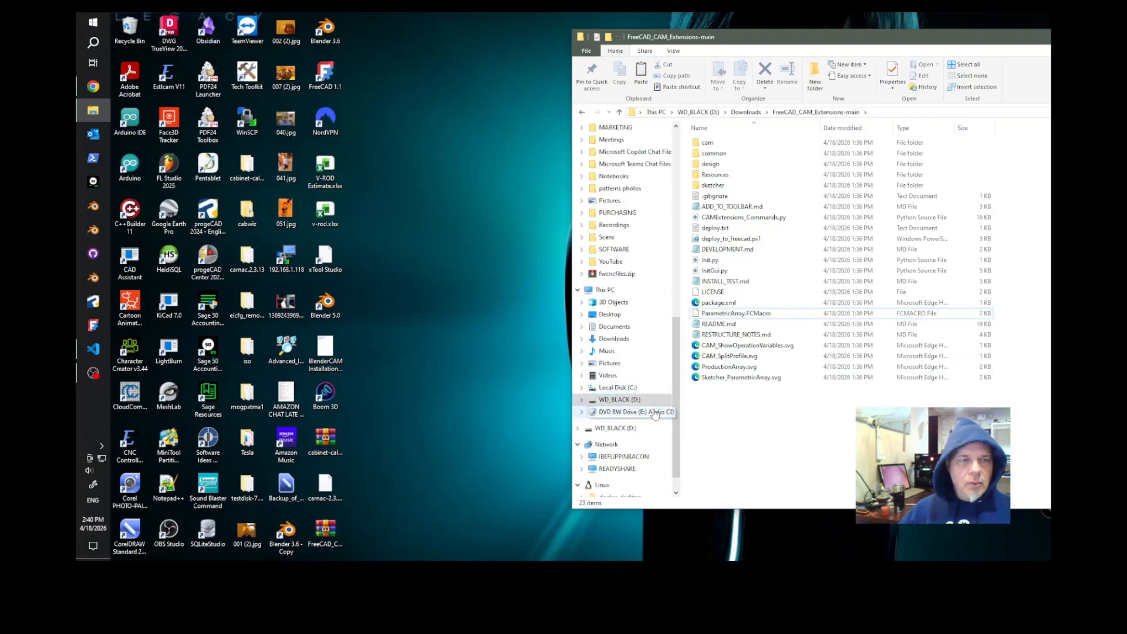
scroll(655, 414, "up", 1)
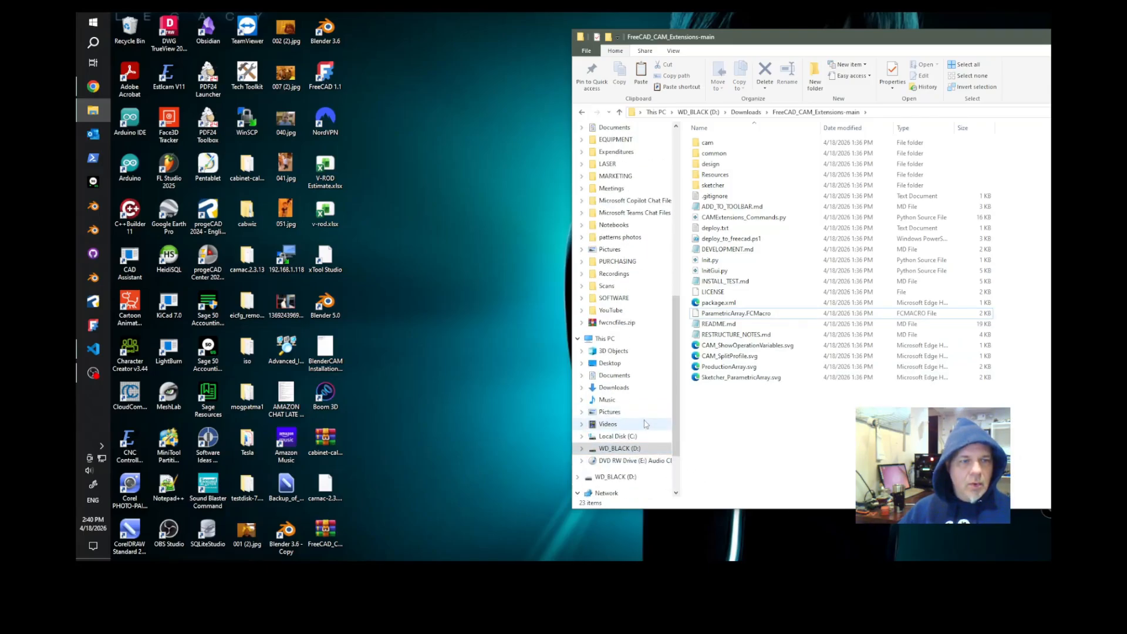
right_click(616, 437)
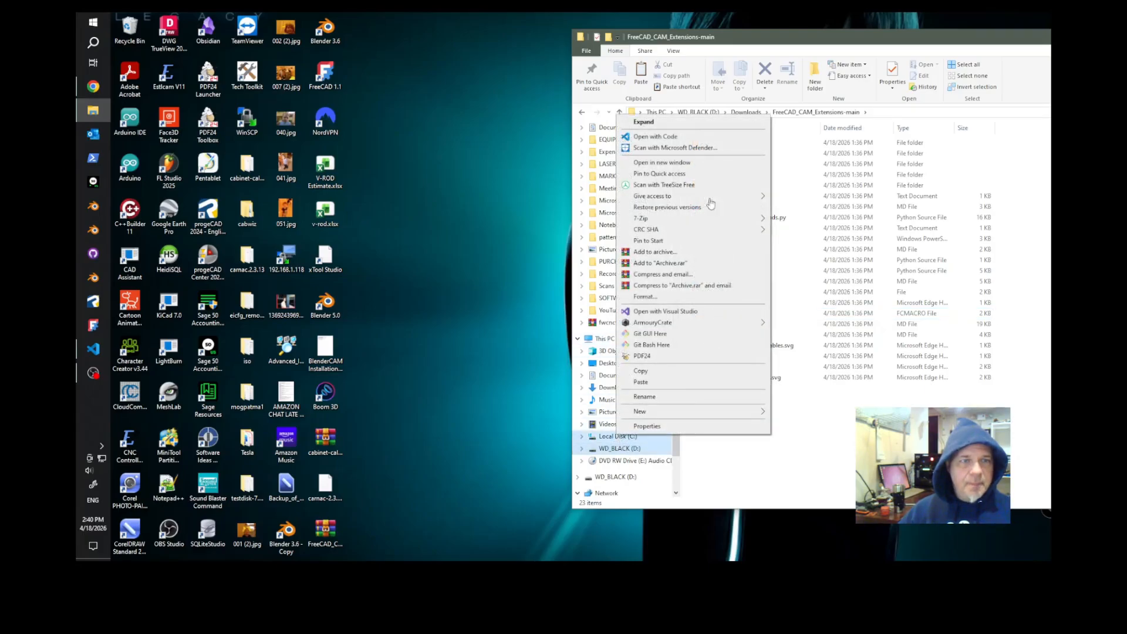
left_click(667, 164)
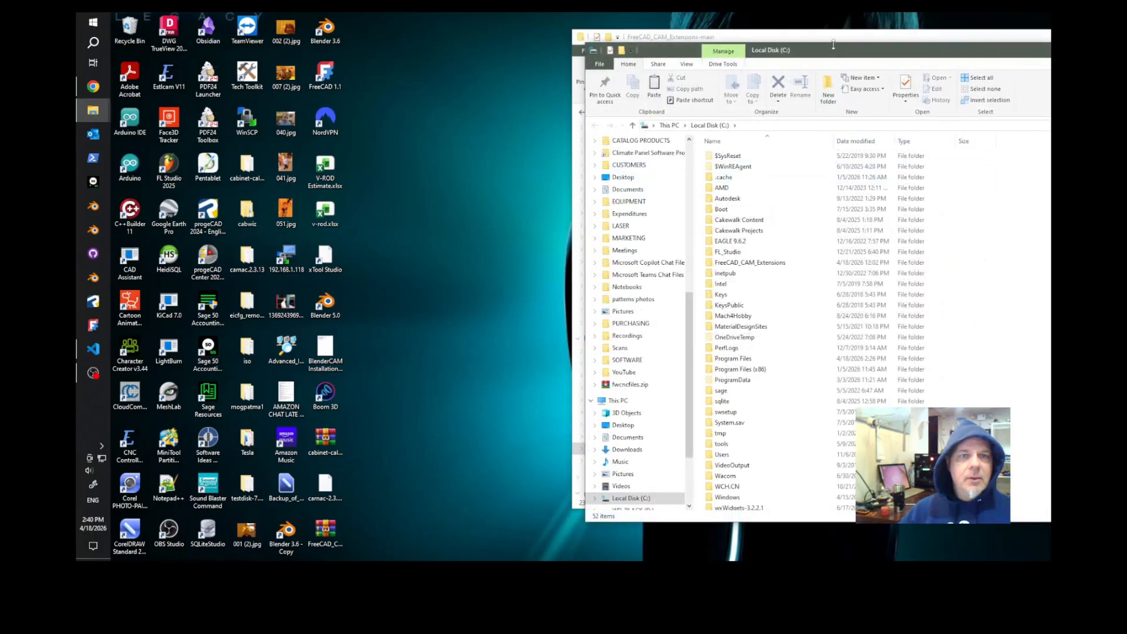
left_click_drag(831, 51, 381, 46)
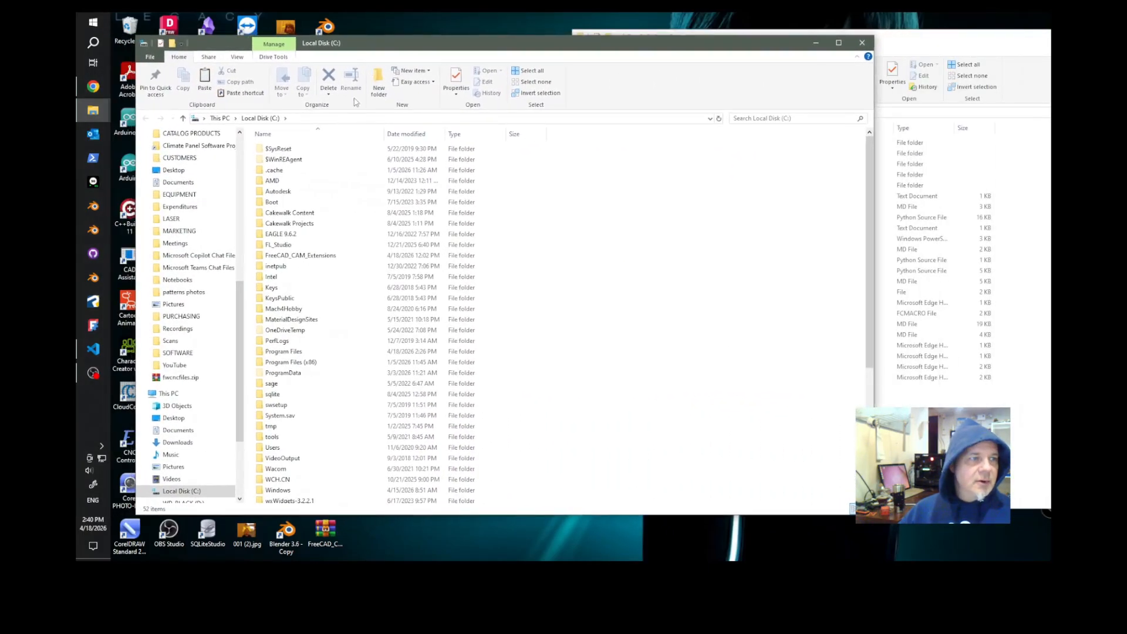
- Navigate to %appdata%\FreeCAD in the Local Disk (C:) window and open its v1-1 folder
left_click(322, 118)
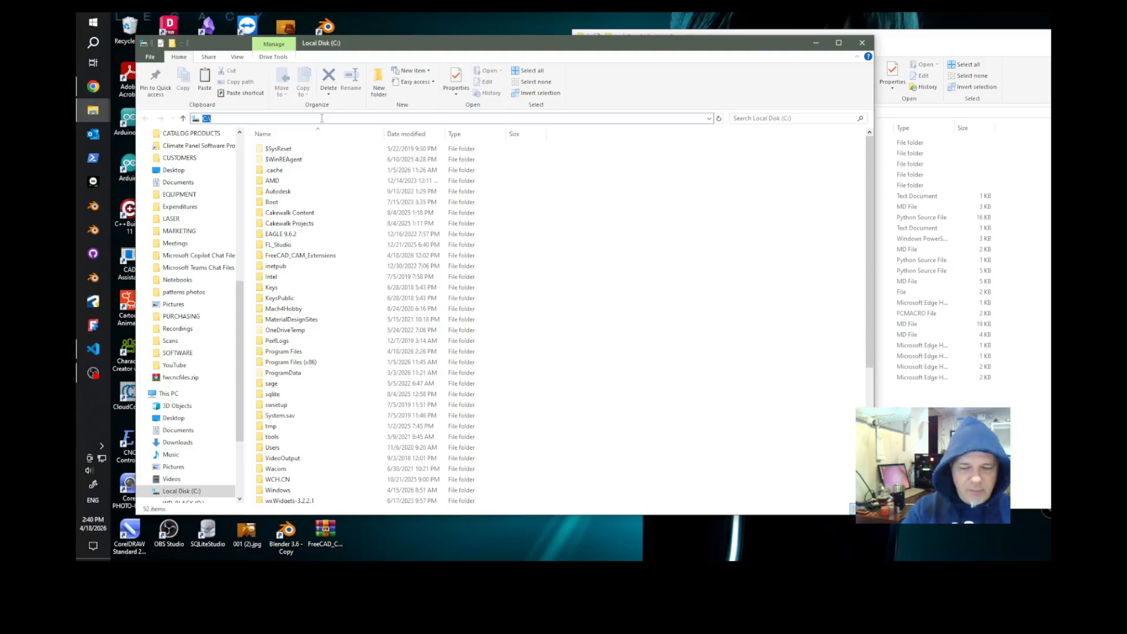
type("%a")
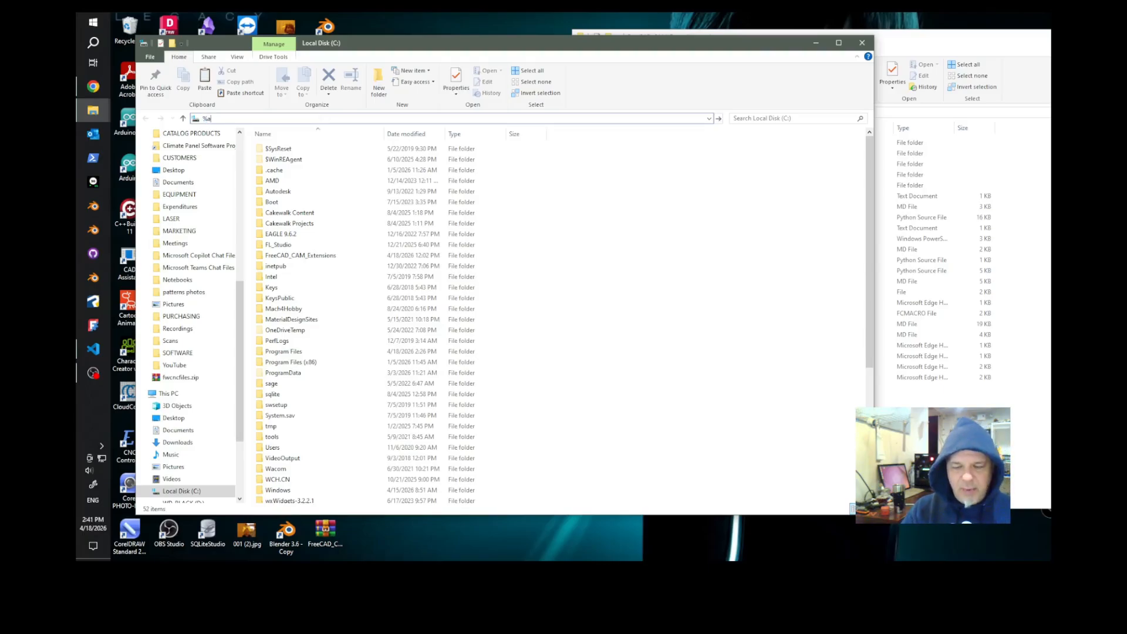
type("ppda")
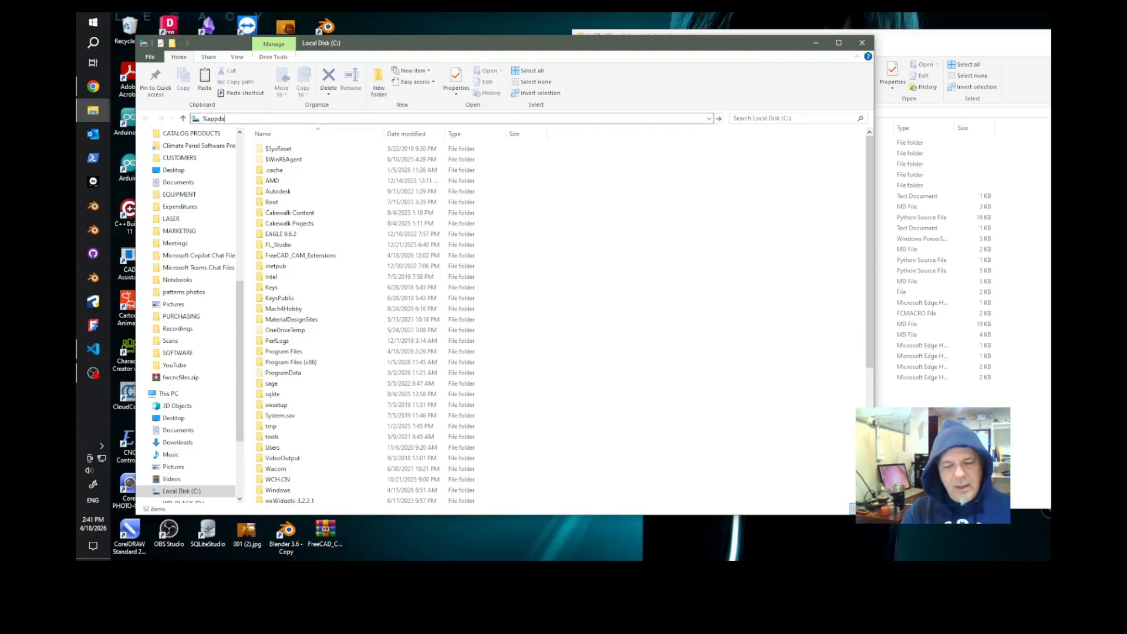
type("ta%\\")
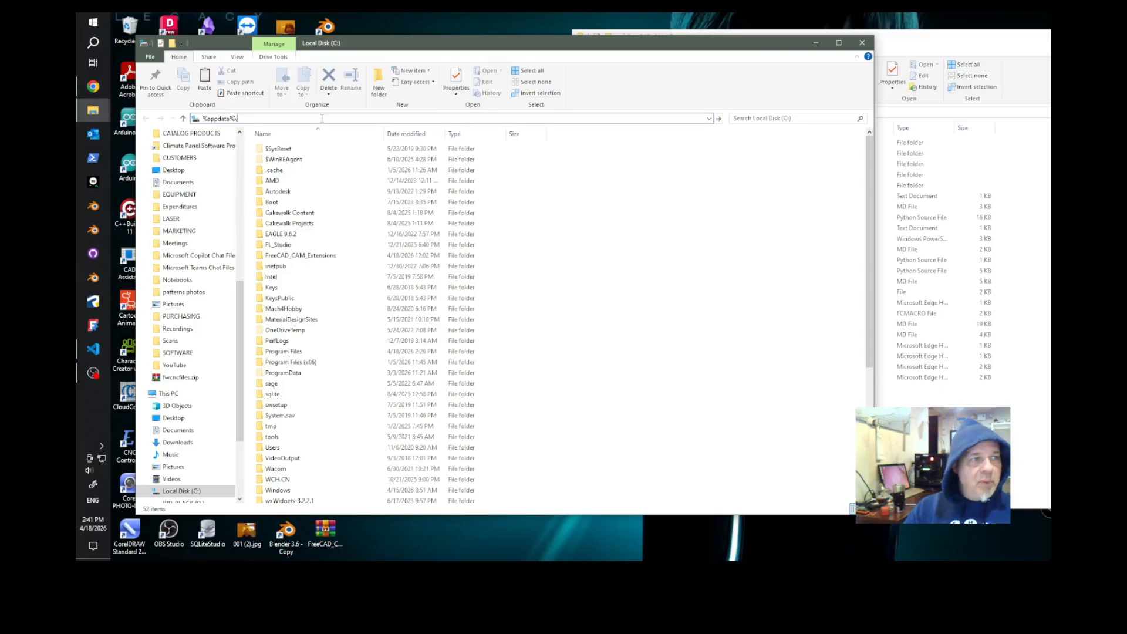
type("fre")
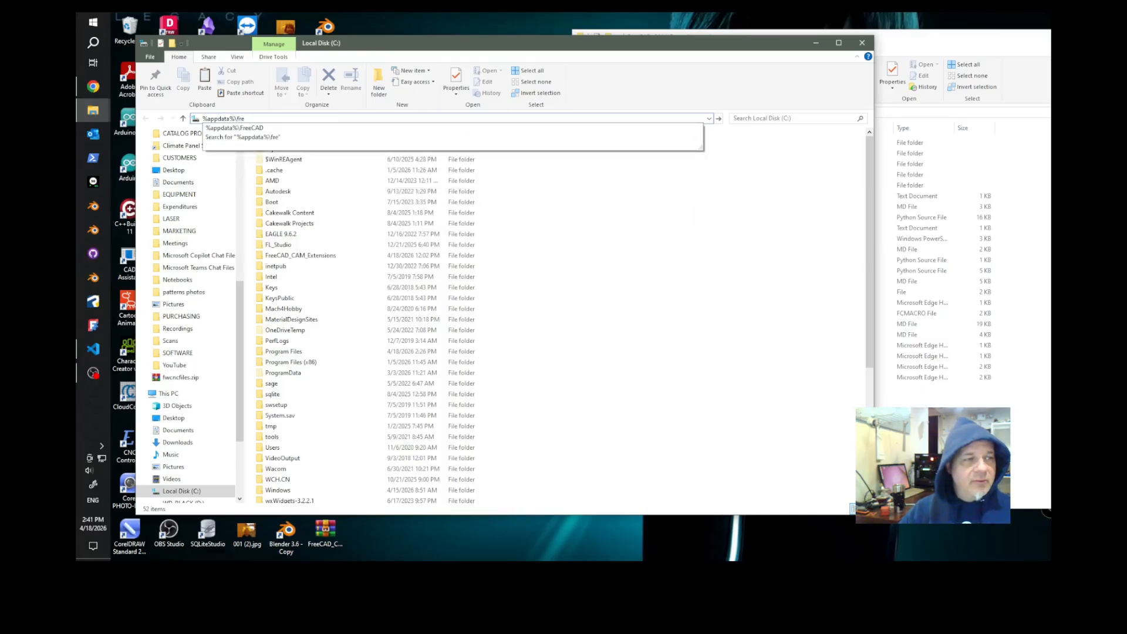
key("Down")
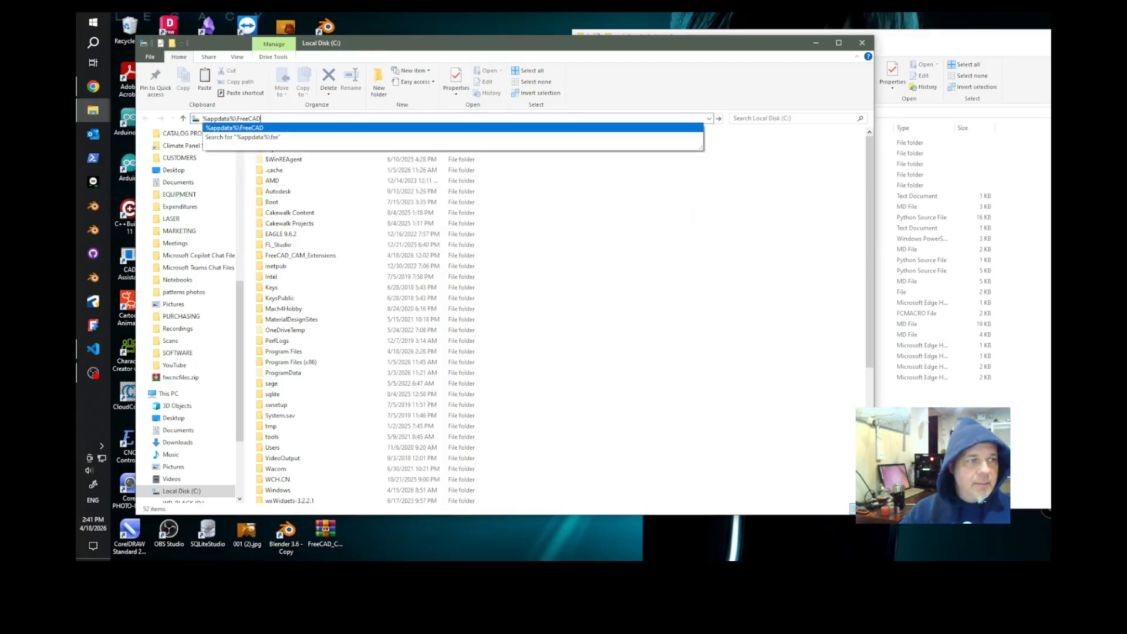
key("Return")
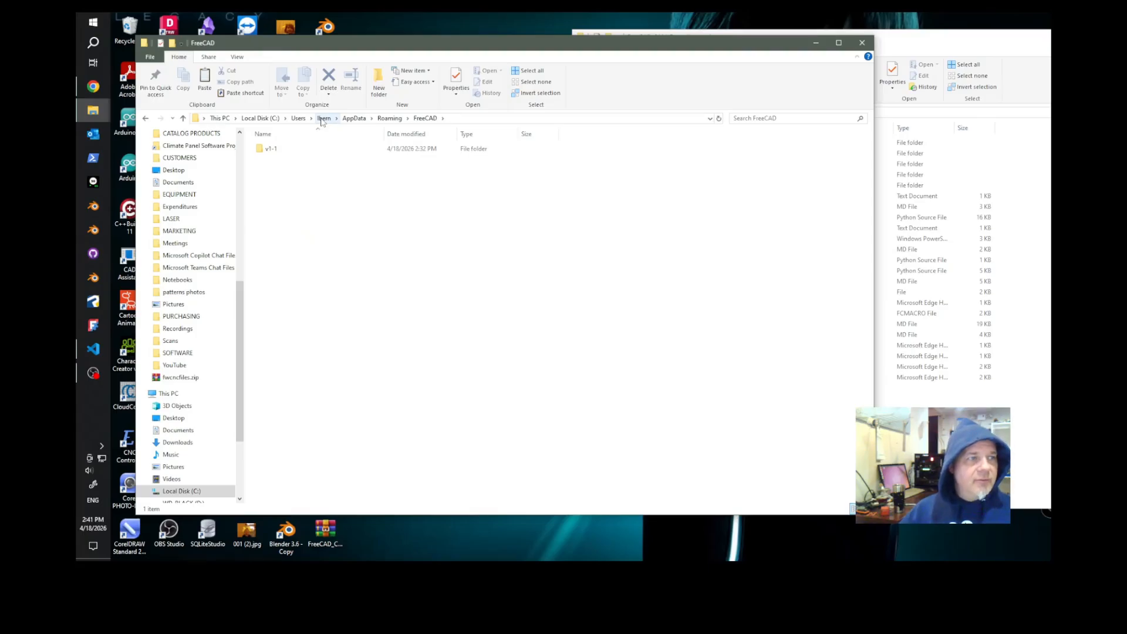
double_click(272, 149)
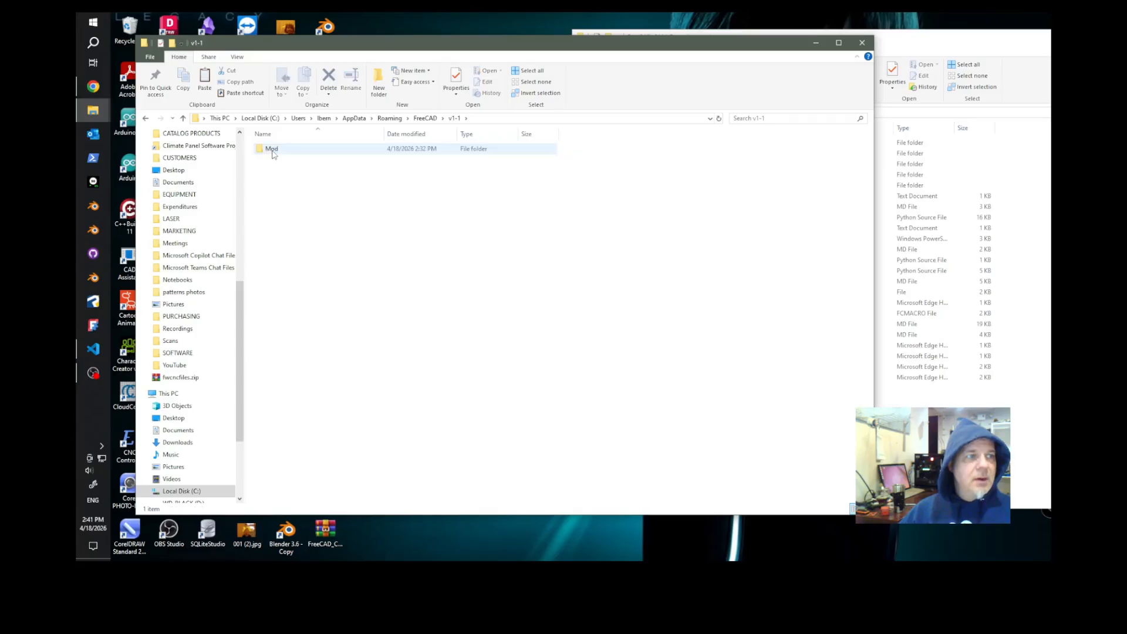
left_click(271, 151)
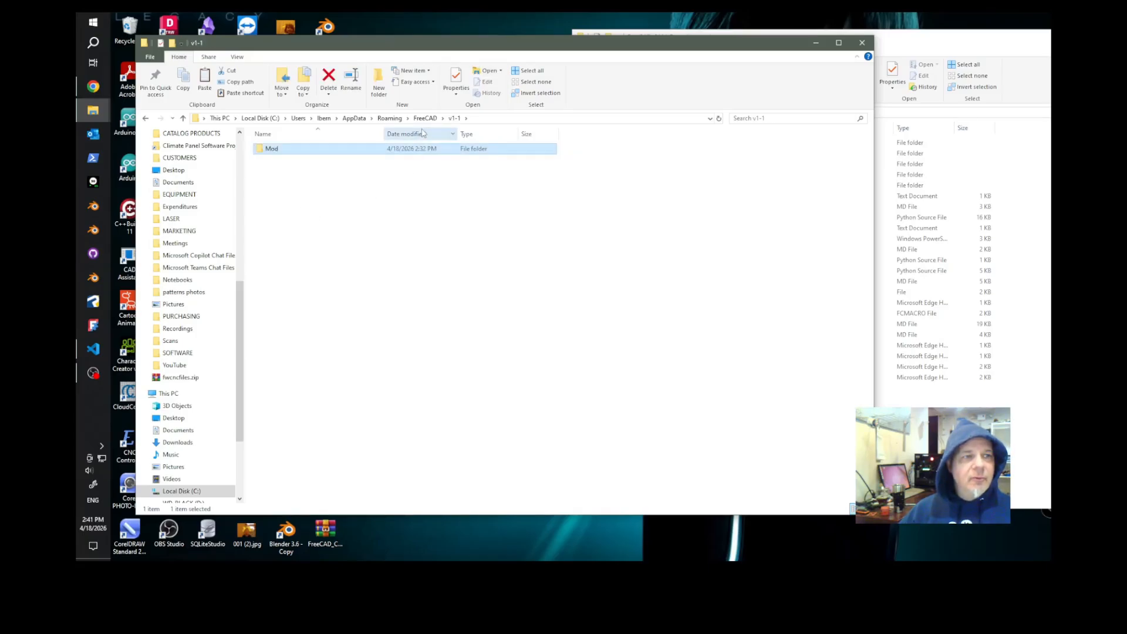
left_click(288, 177)
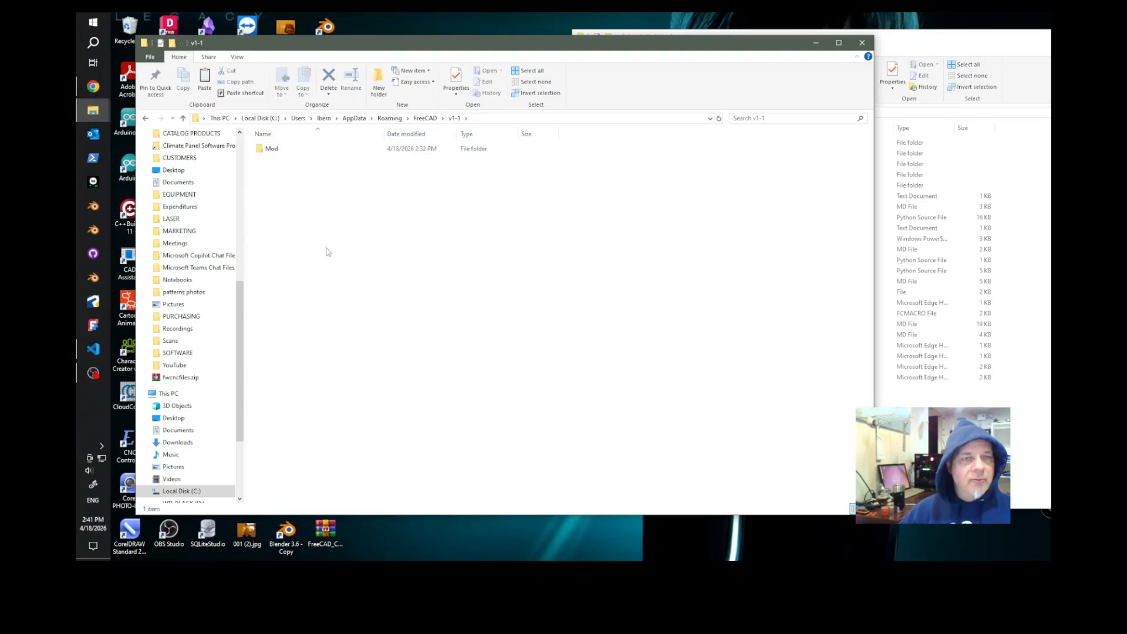
- Create a new folder named Macro inside the v1-1 folder, alongside the Mod folder
left_click(378, 79)
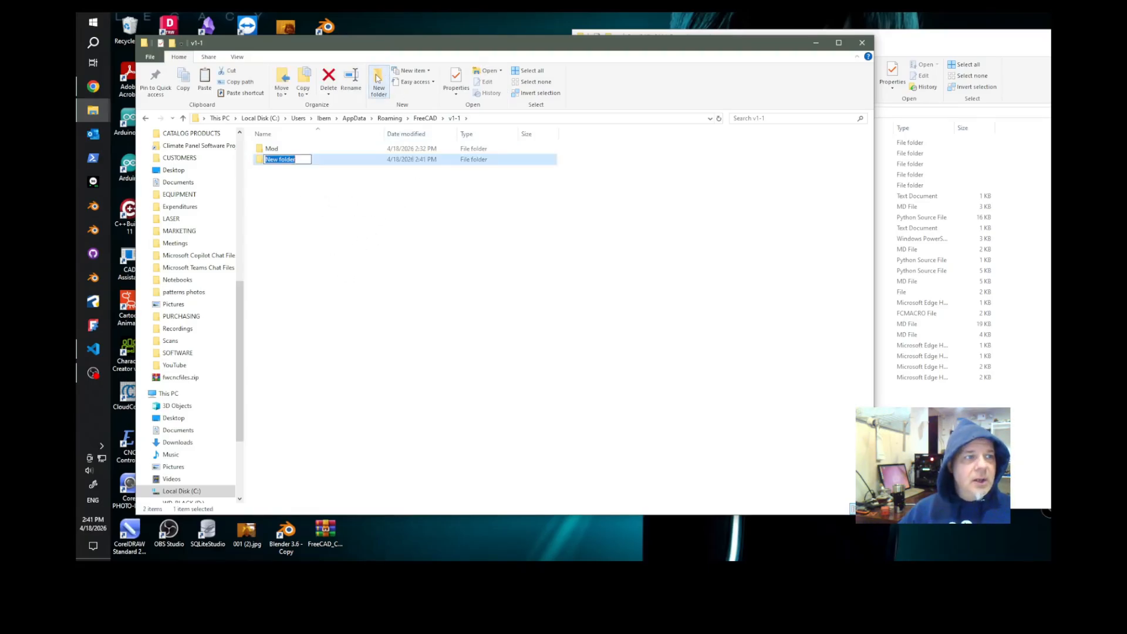
type("M")
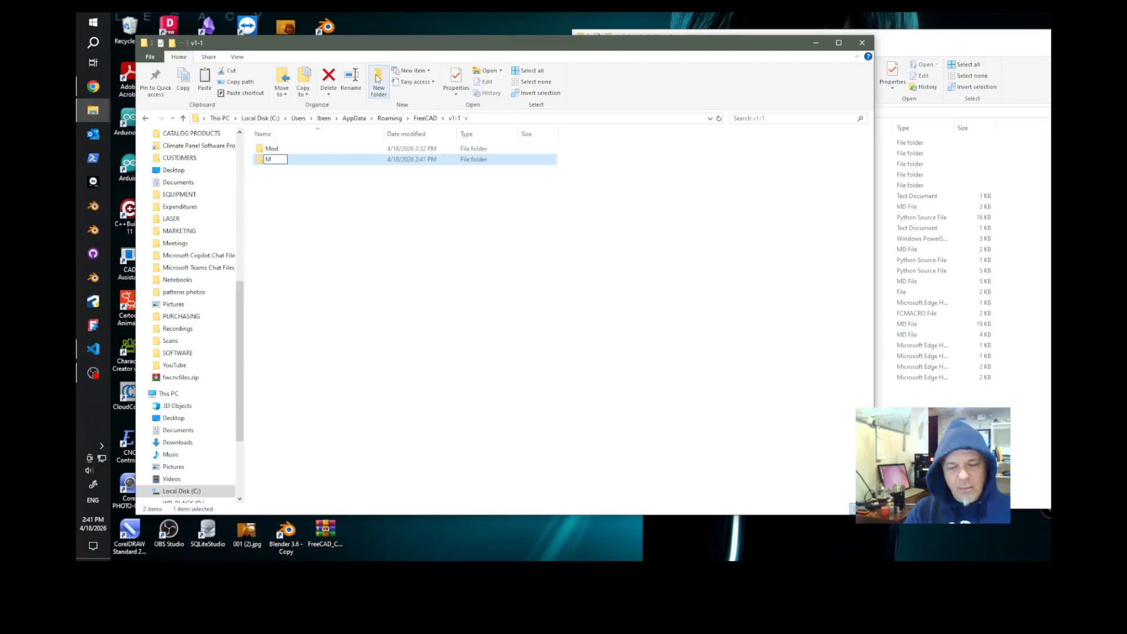
type("acro")
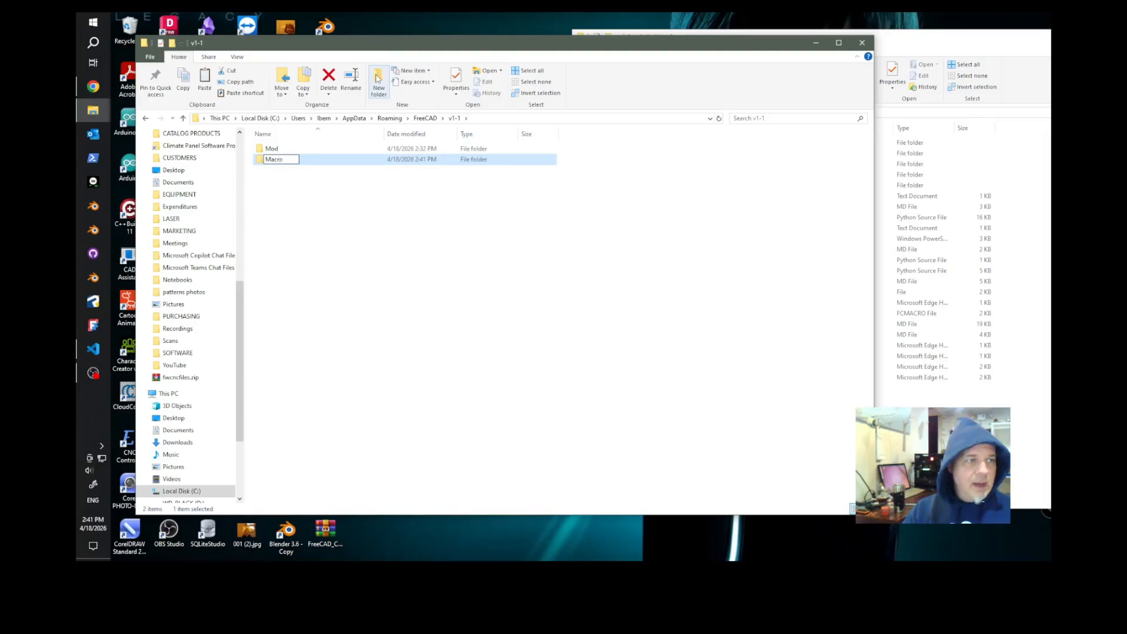
key("Return")
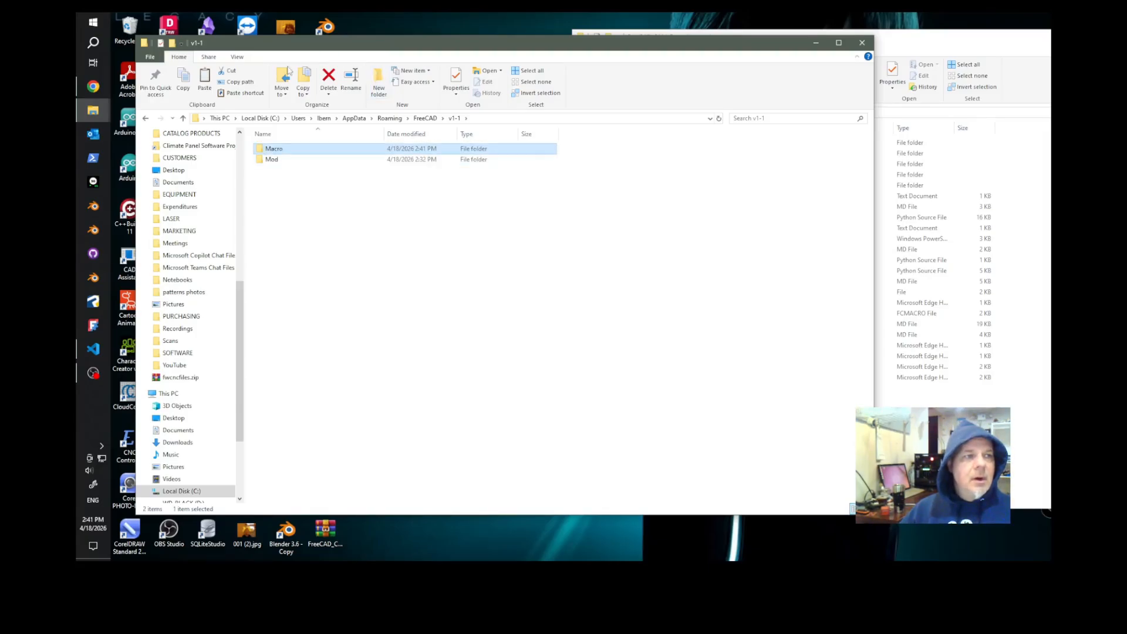
- Paste the copied SVG icons and ParametricArray.FCMacro into the Macro folder
double_click(276, 152)
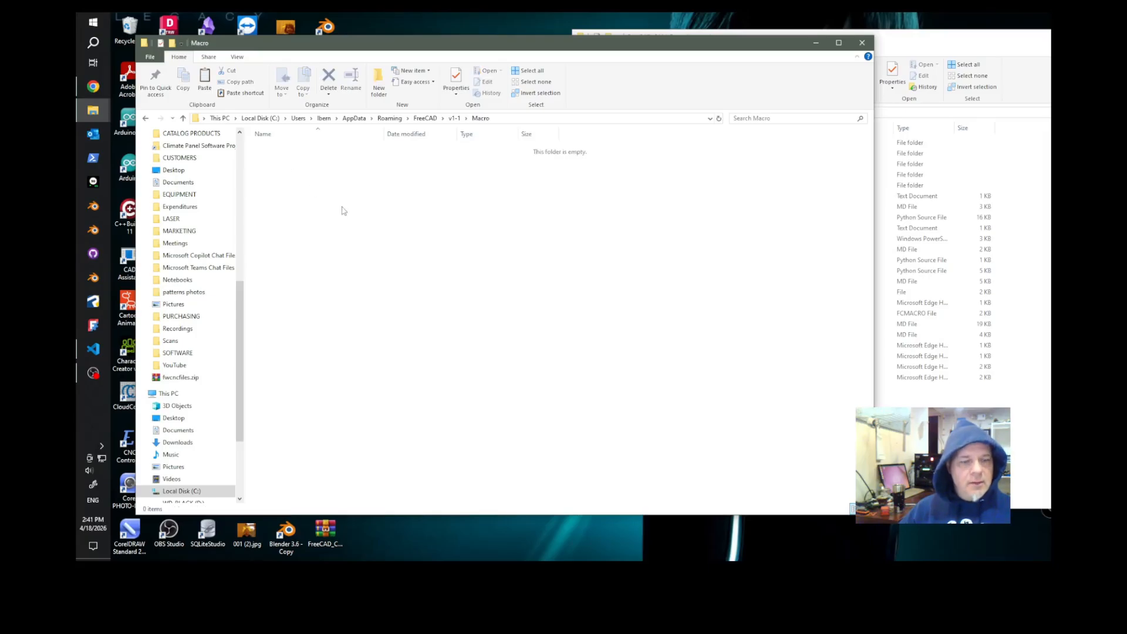
key("ctrl+v")
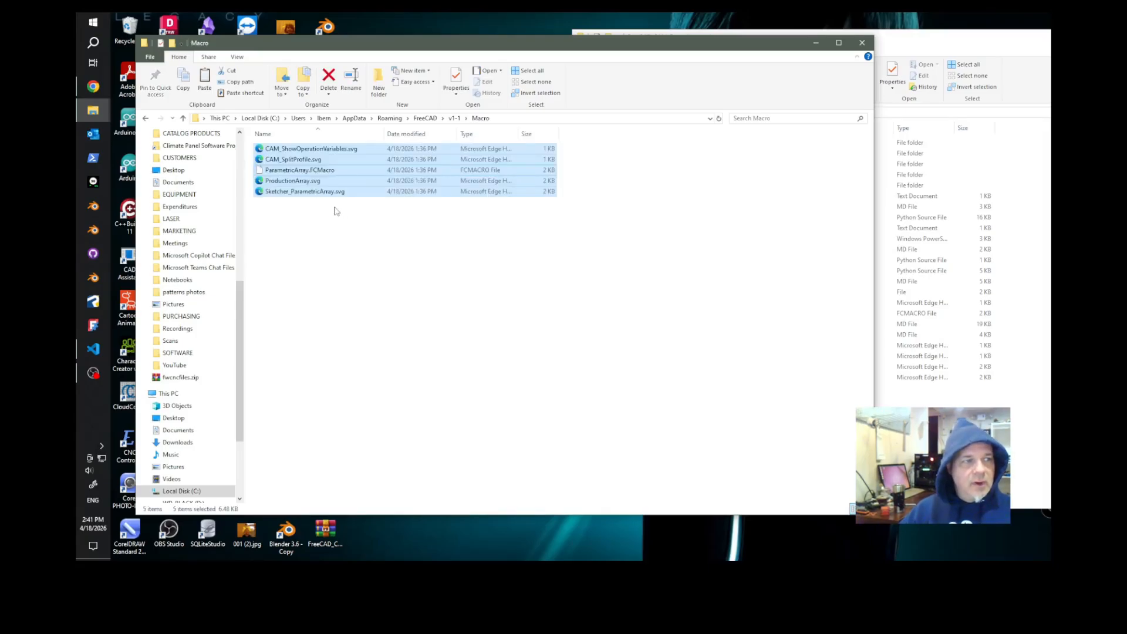
left_click(330, 212)
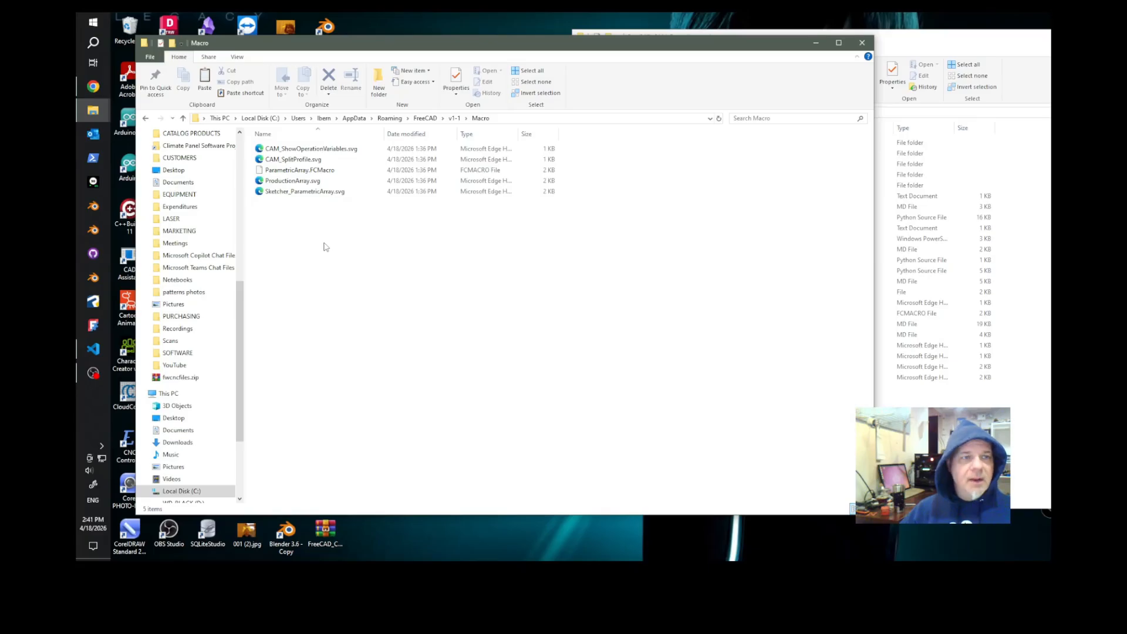
- Close the Macro folder window and the FreeCAD_CAM_Extensions-main folder window
left_click(863, 44)
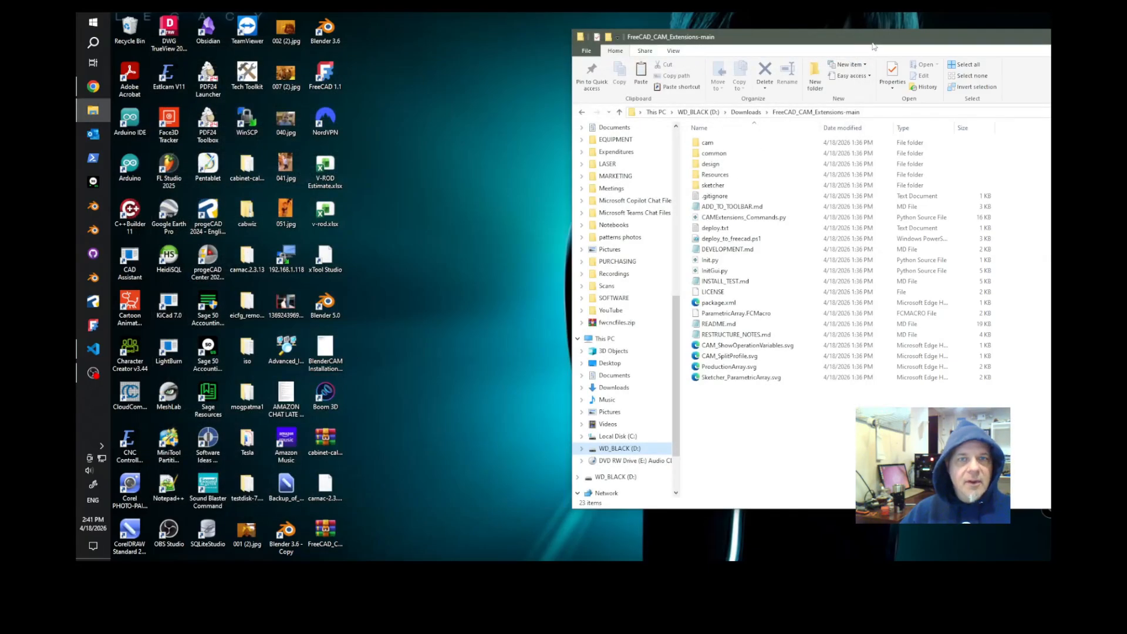
left_click_drag(873, 46, 571, 50)
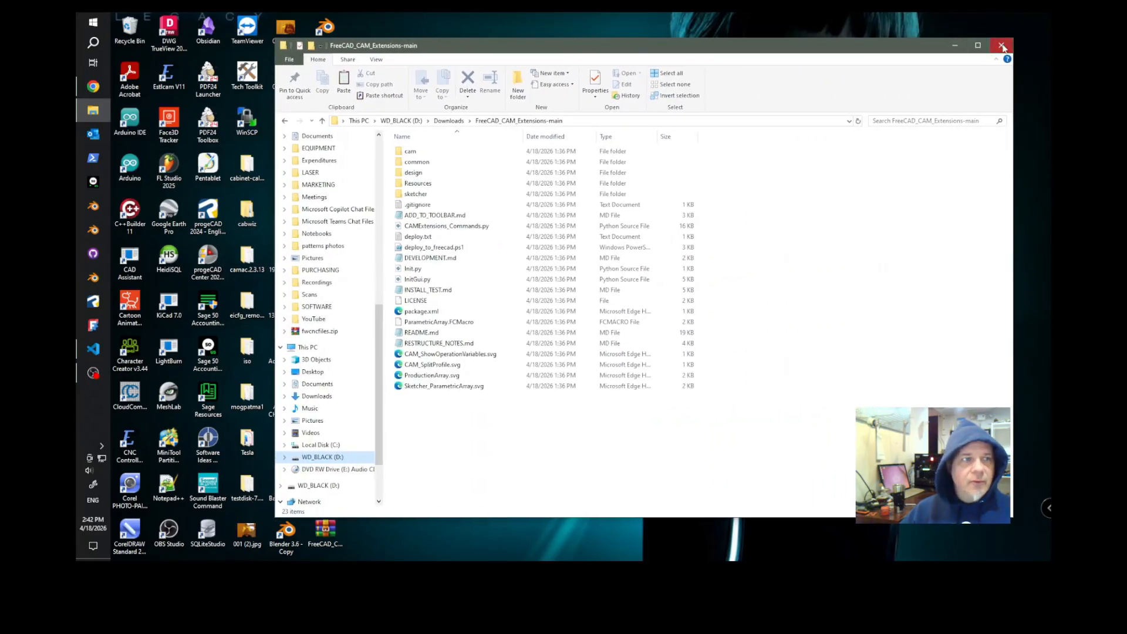
left_click(1002, 47)
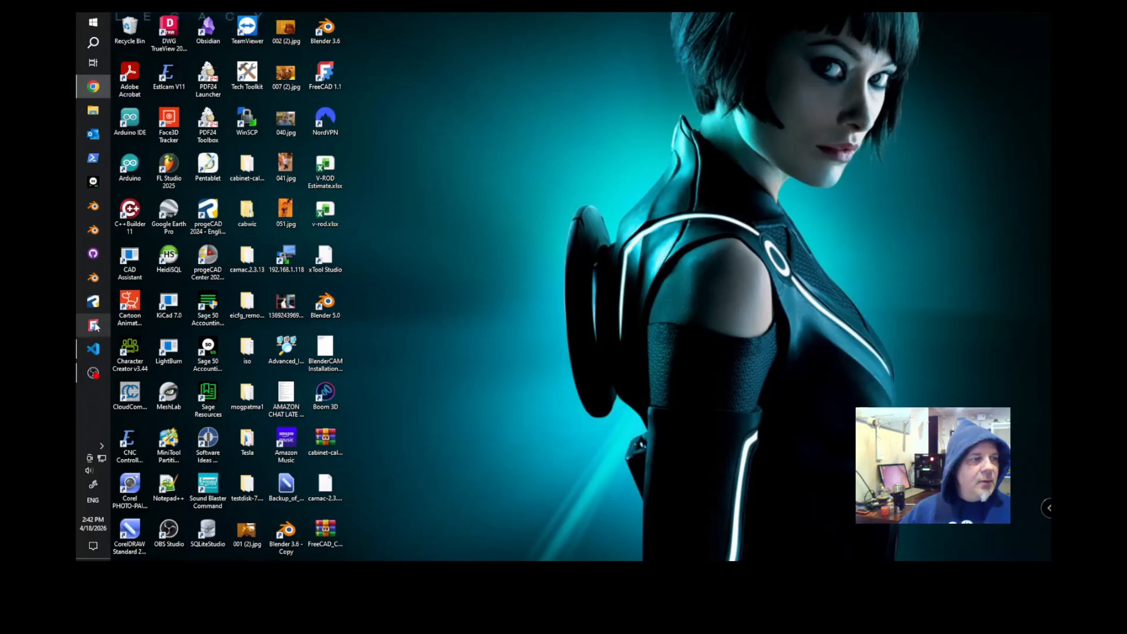
- Launch FreeCAD and complete its first-start setup with the Imperial decimal (in, lb) unit system and Blender navigation style
left_click(94, 326)
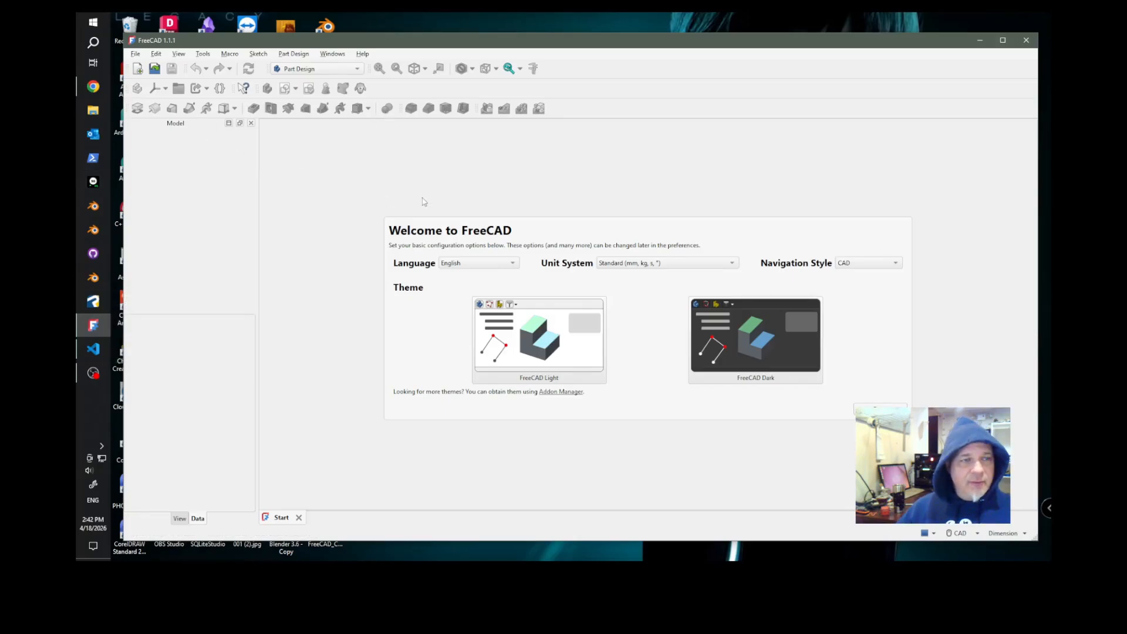
left_click(657, 263)
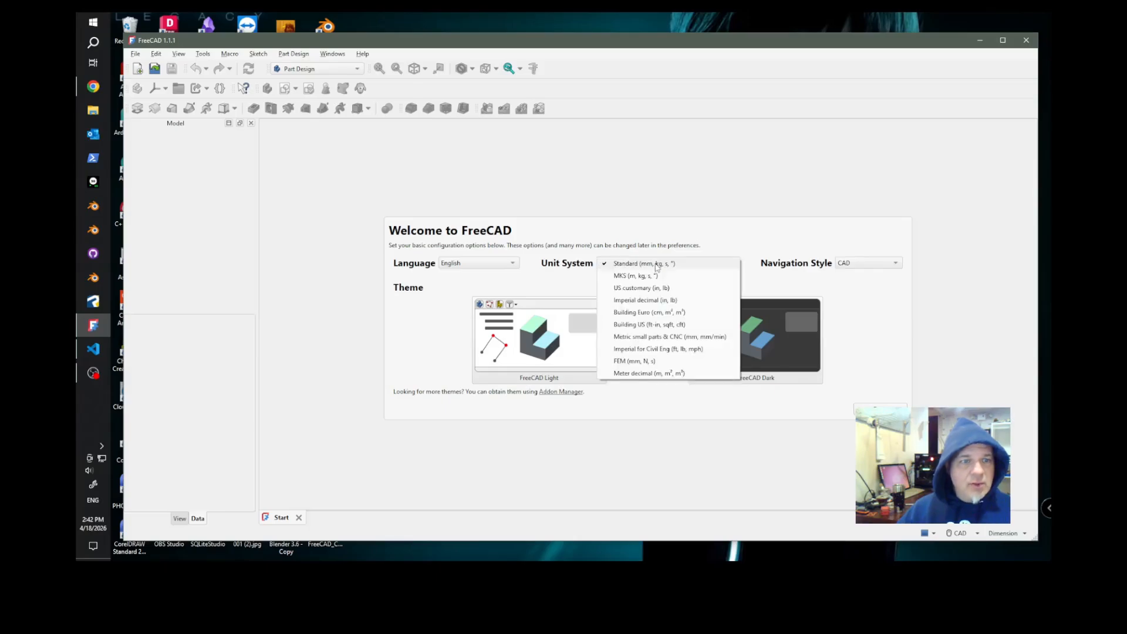
left_click(647, 301)
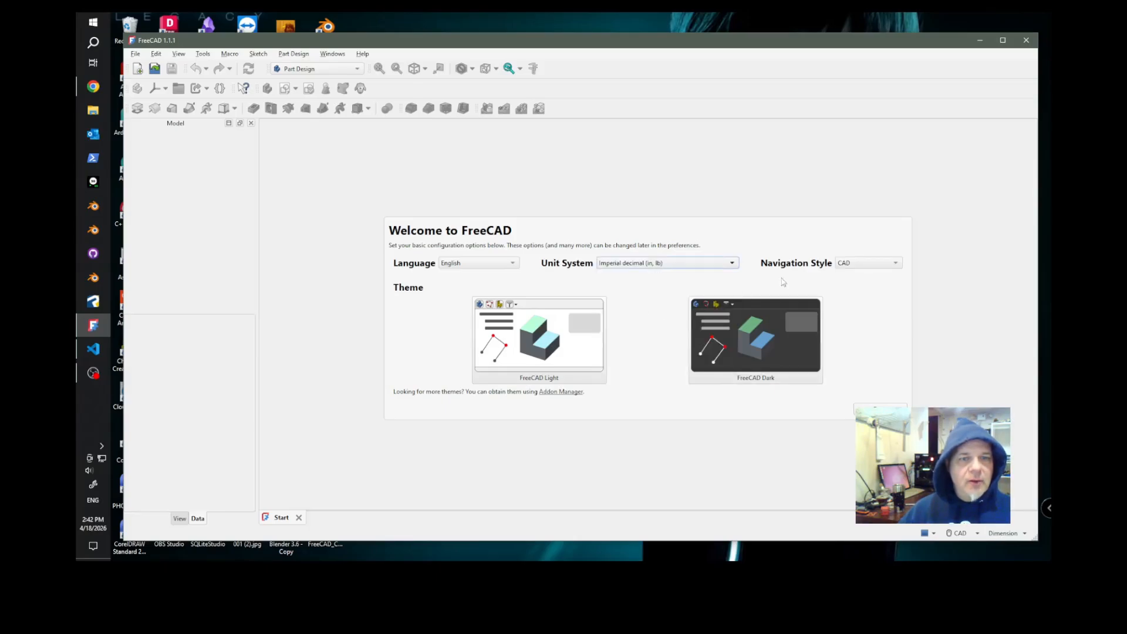
left_click(858, 264)
left_click(863, 252)
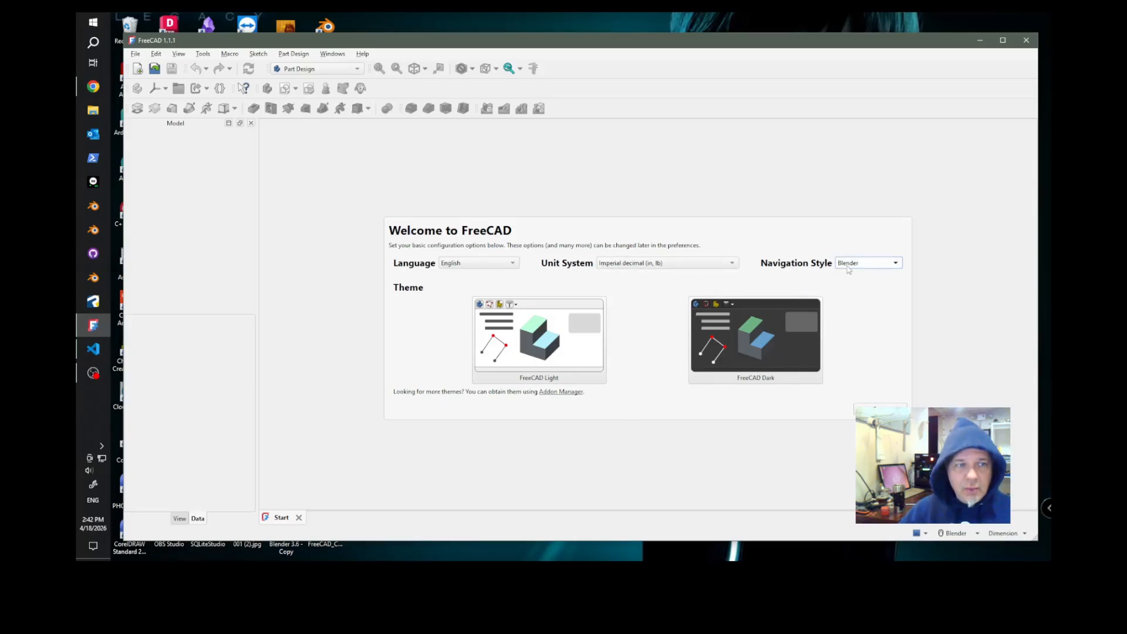
left_click(880, 410)
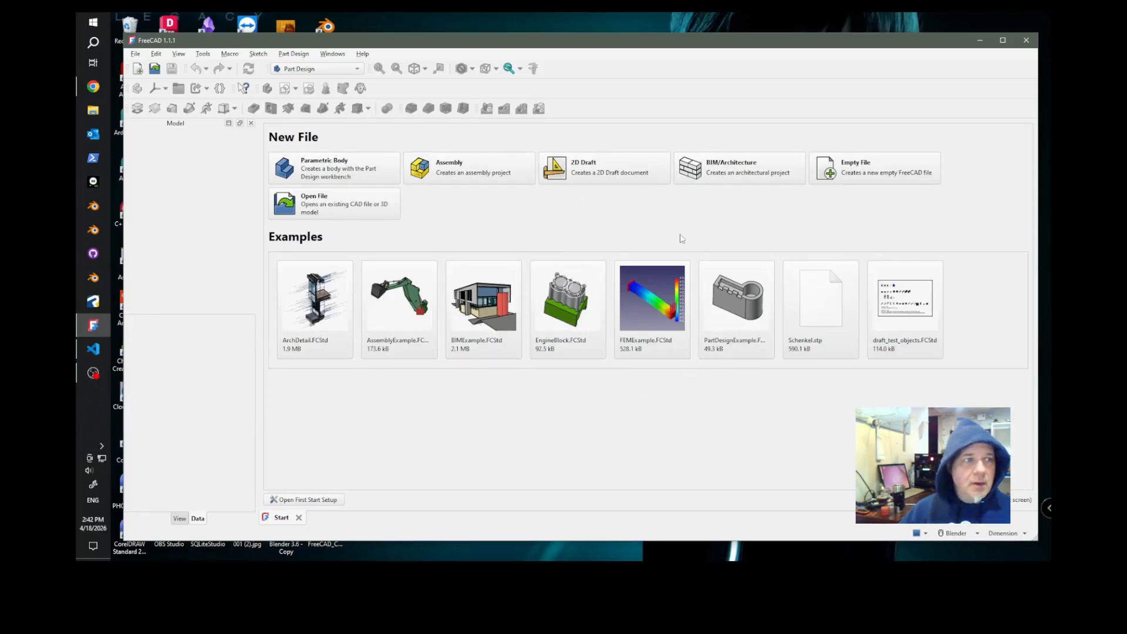
- Create a parametric body document, start a new sketch in it, and dock the Tasks panel together with the Model panel
left_click(349, 170)
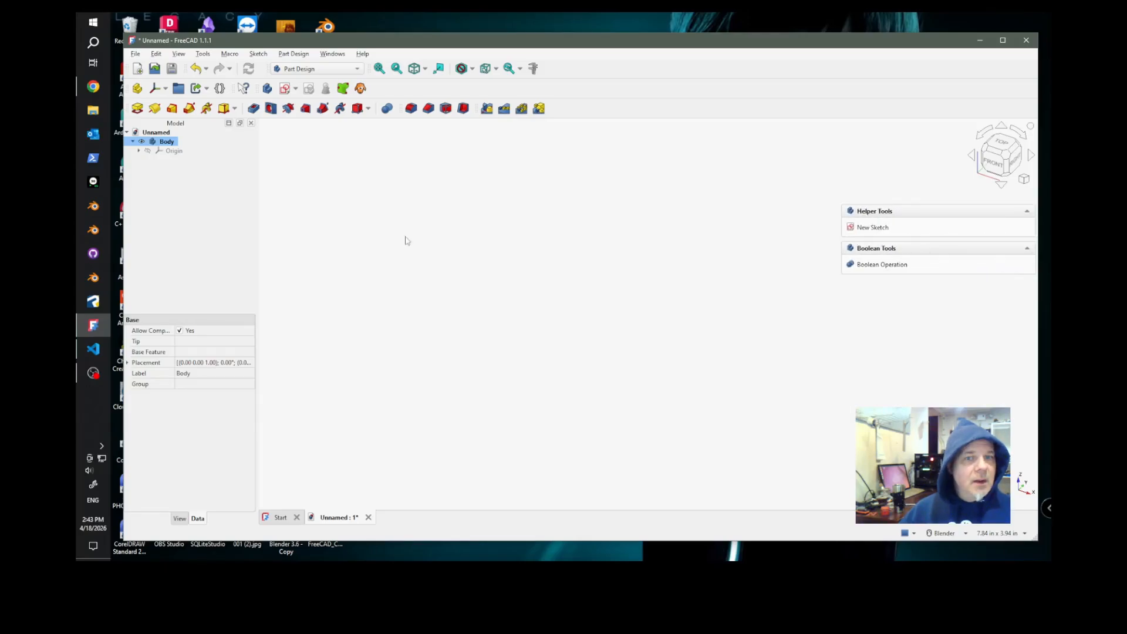
left_click(874, 228)
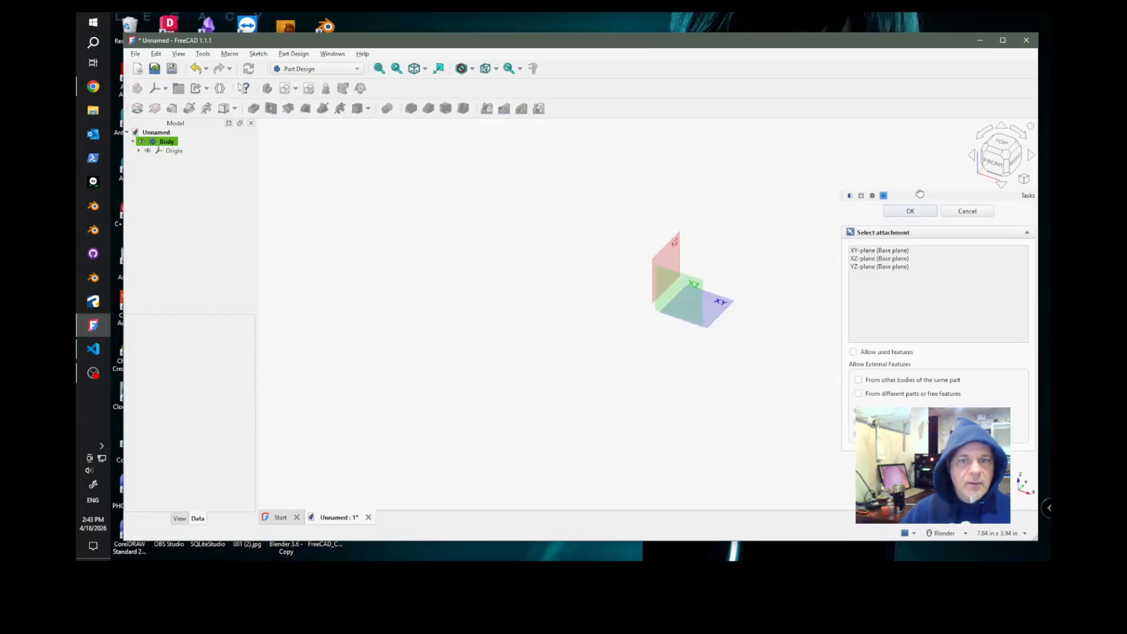
left_click_drag(922, 195, 182, 294)
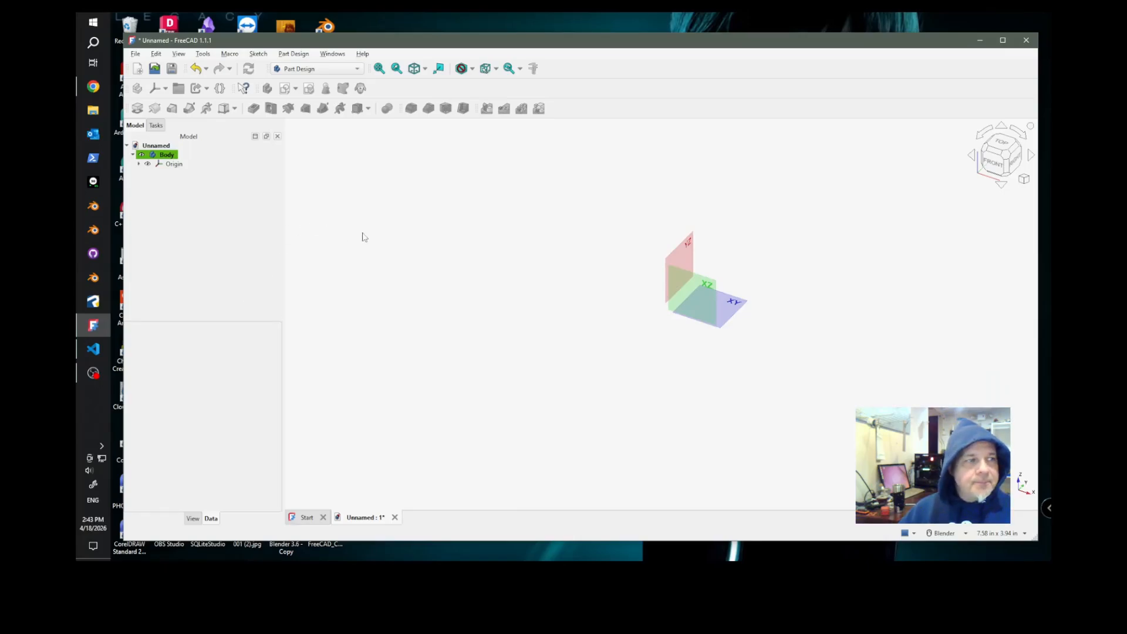
- Attach the new sketch to the XY plane and close it empty
left_click(156, 127)
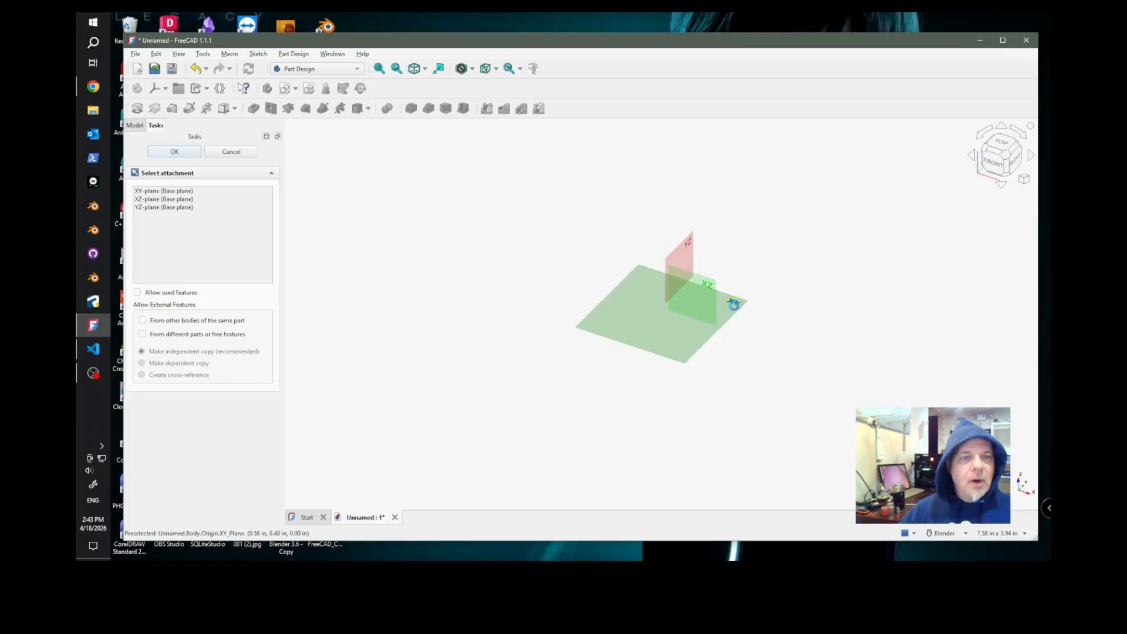
left_click(733, 304)
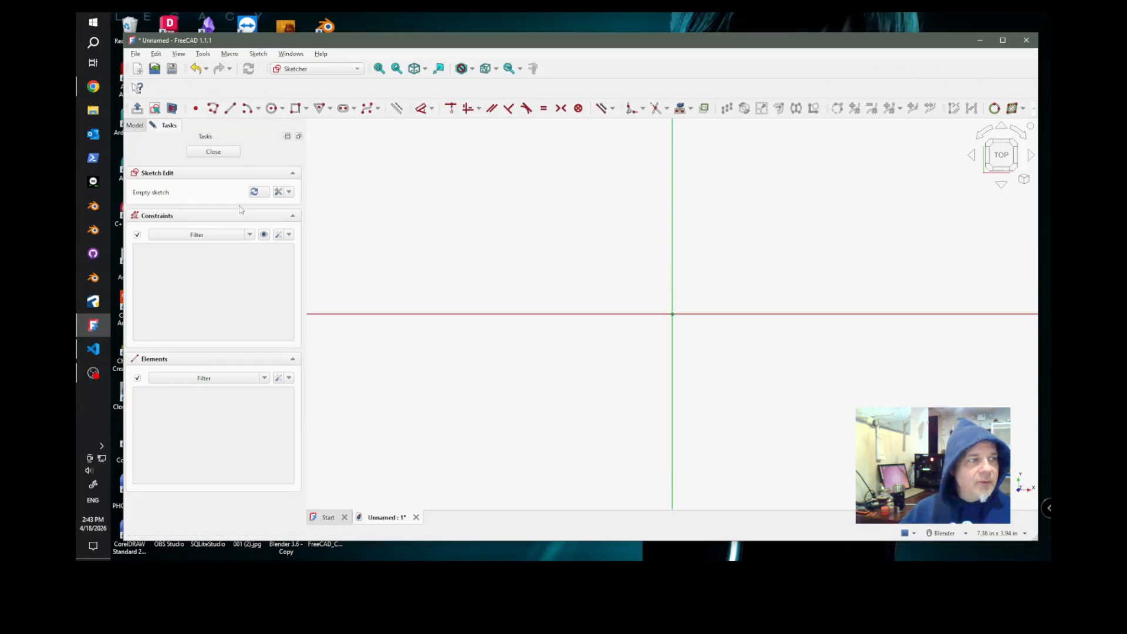
left_click(213, 152)
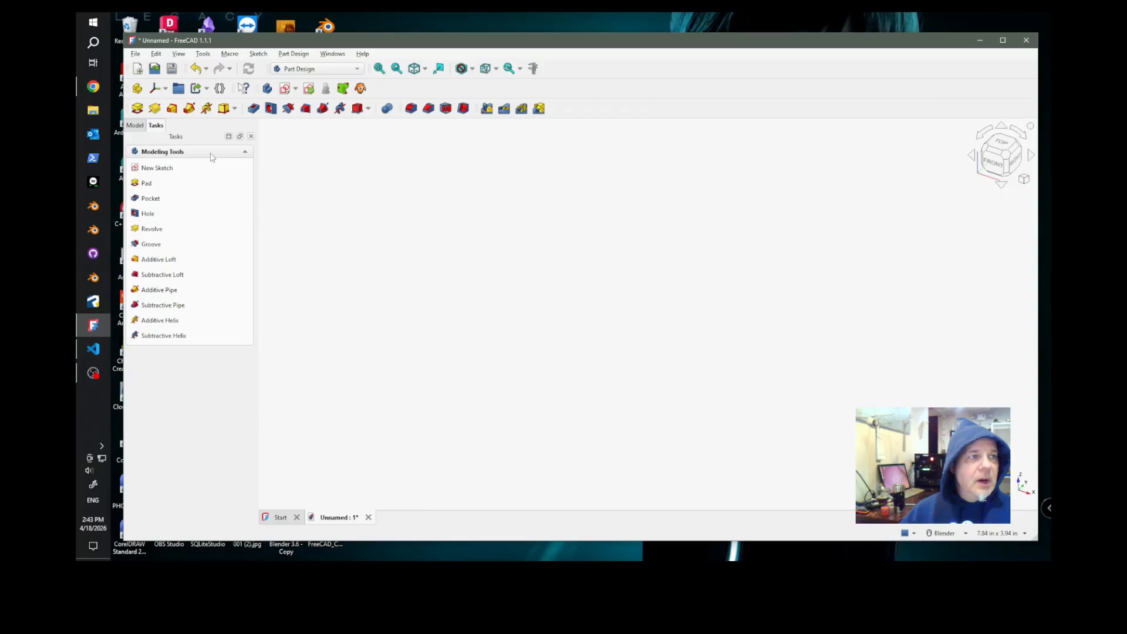
- Check the user macros list for ParametricArray.FCMacro and close the macro dialog without executing anything
left_click(229, 54)
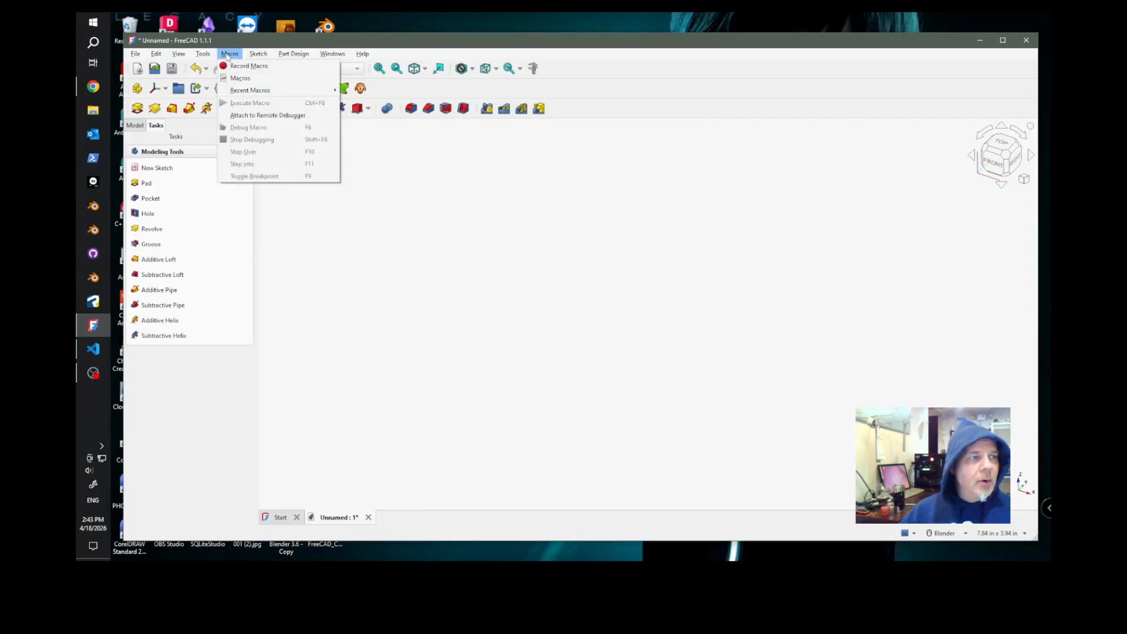
left_click(238, 79)
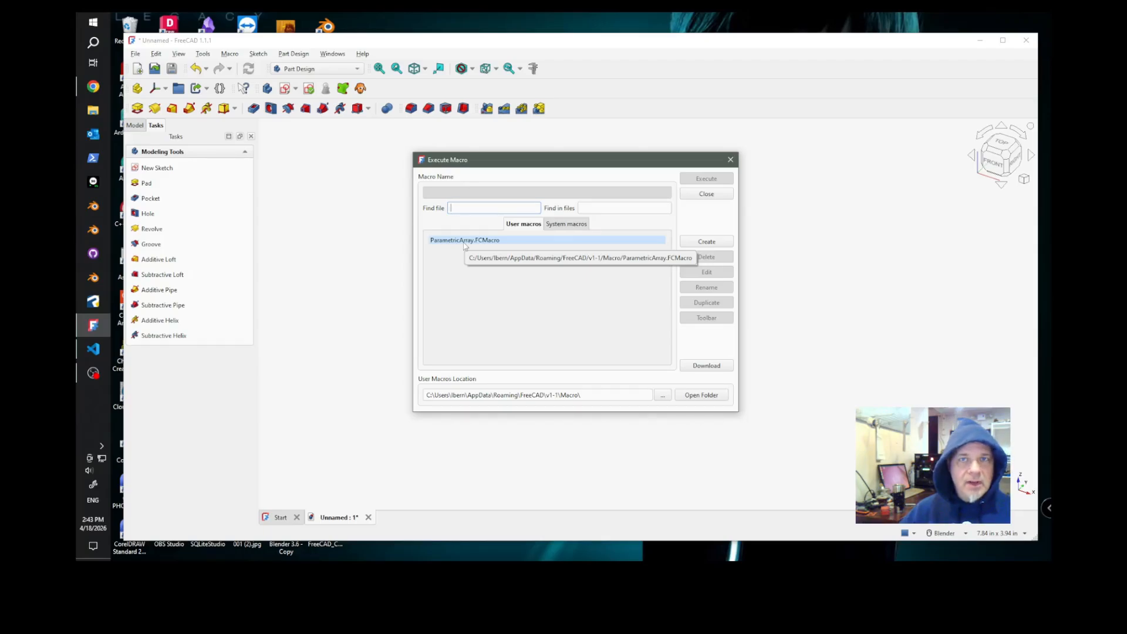
left_click(715, 198)
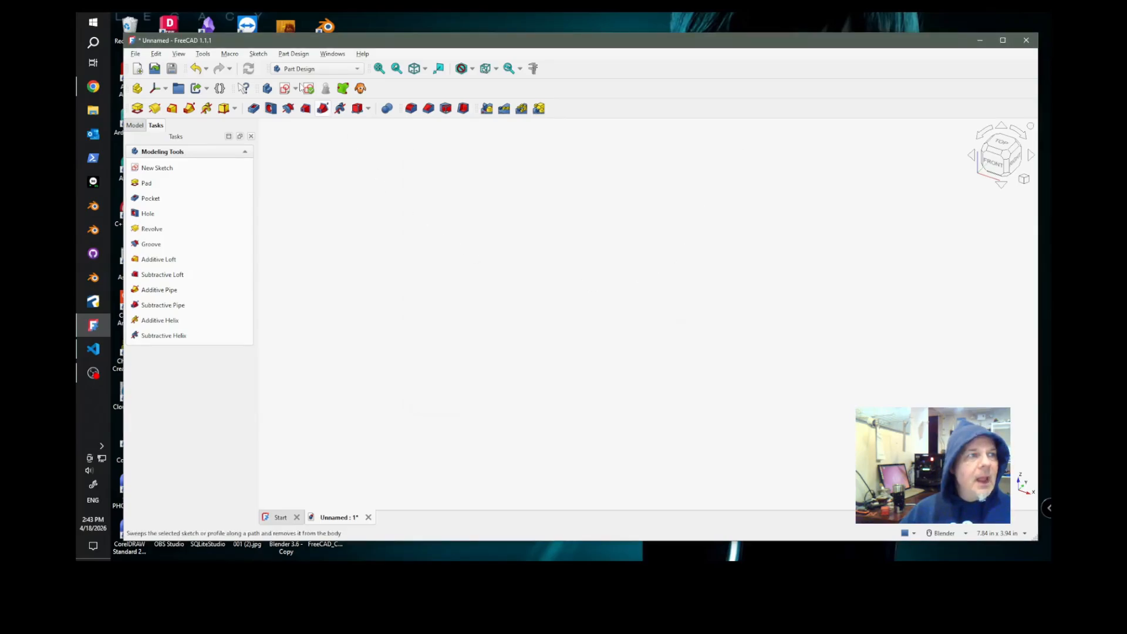
- Open the custom macro setup in the Customize dialog and choose ParametricArray.FCMacro as the macro
left_click(202, 54)
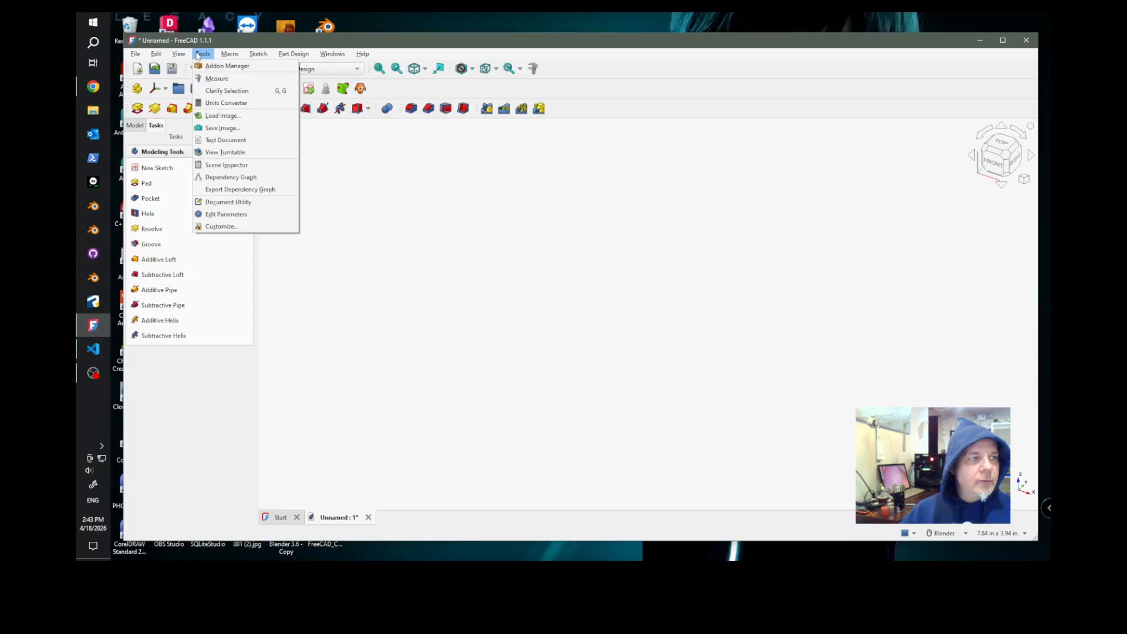
left_click(224, 227)
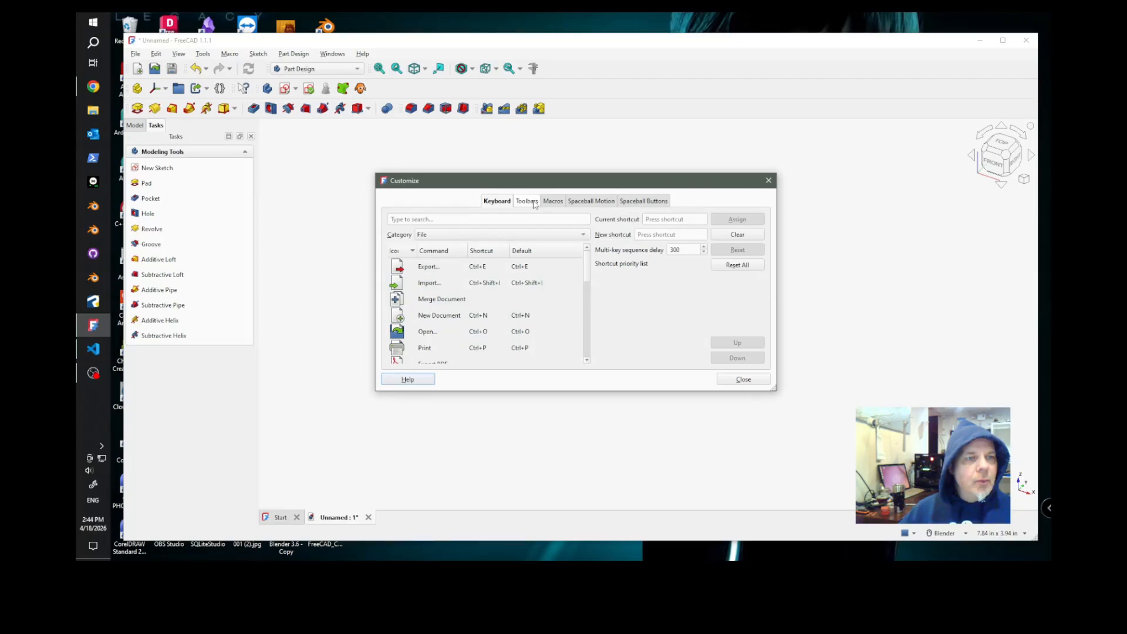
left_click(554, 202)
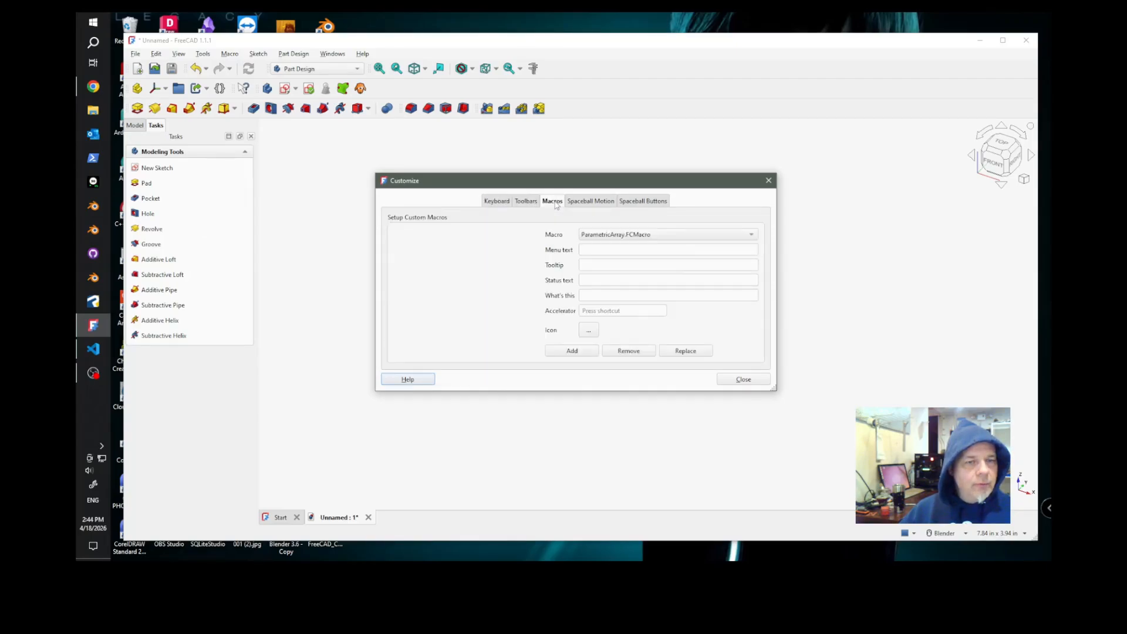
left_click(667, 235)
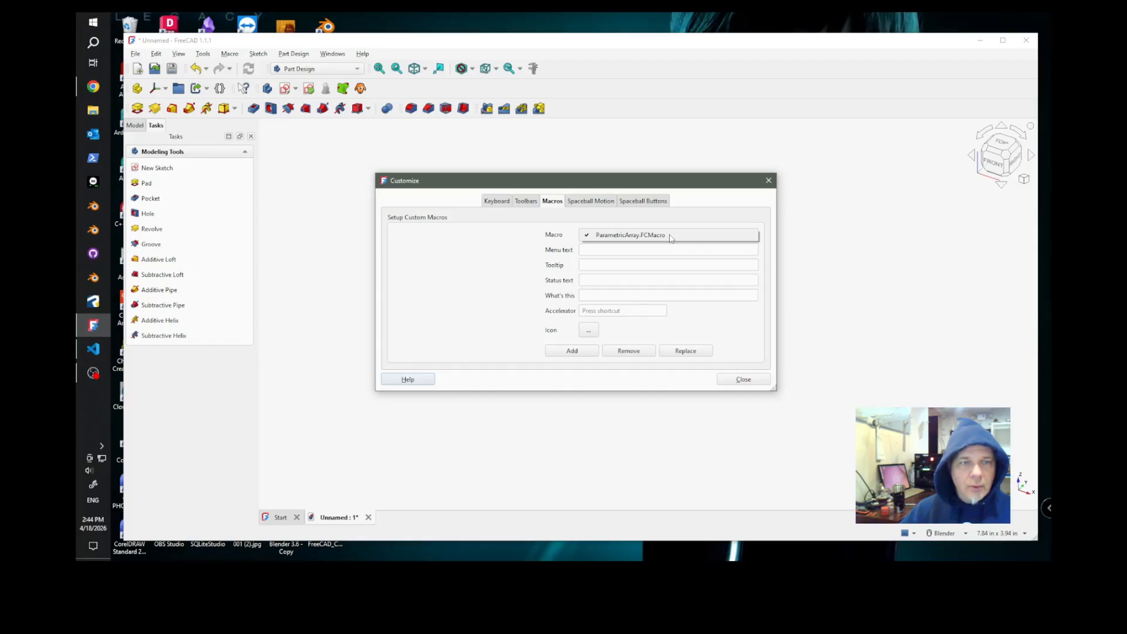
left_click(671, 236)
left_click(669, 236)
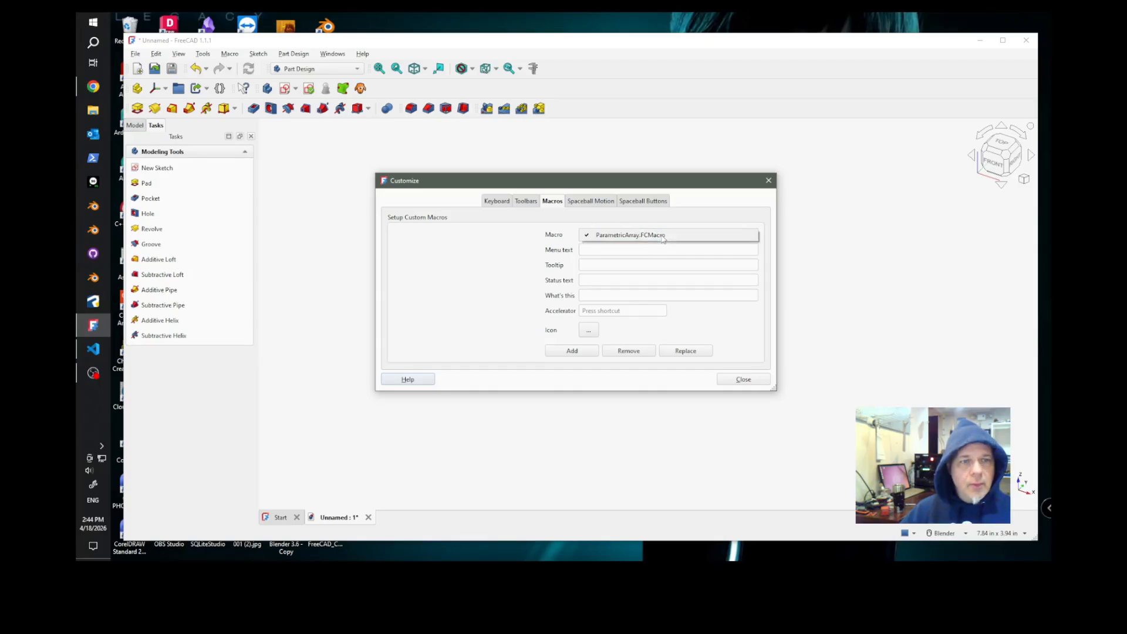
left_click(664, 236)
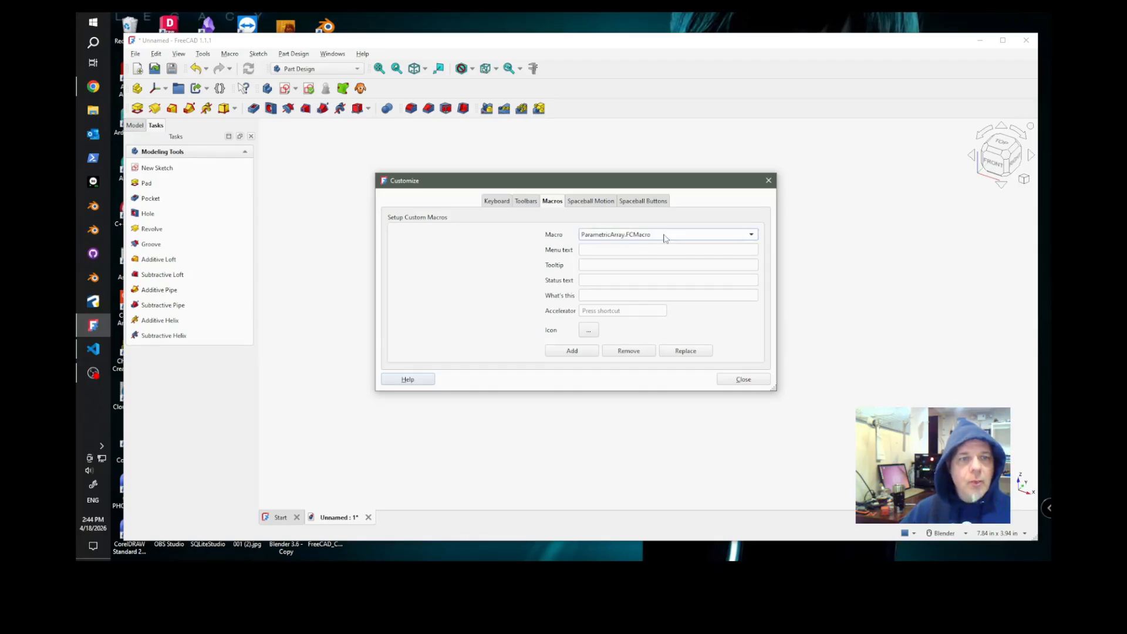
- Set both the menu text and the tooltip of the ParametricArray macro to "Parametric Macro"
left_click(629, 250)
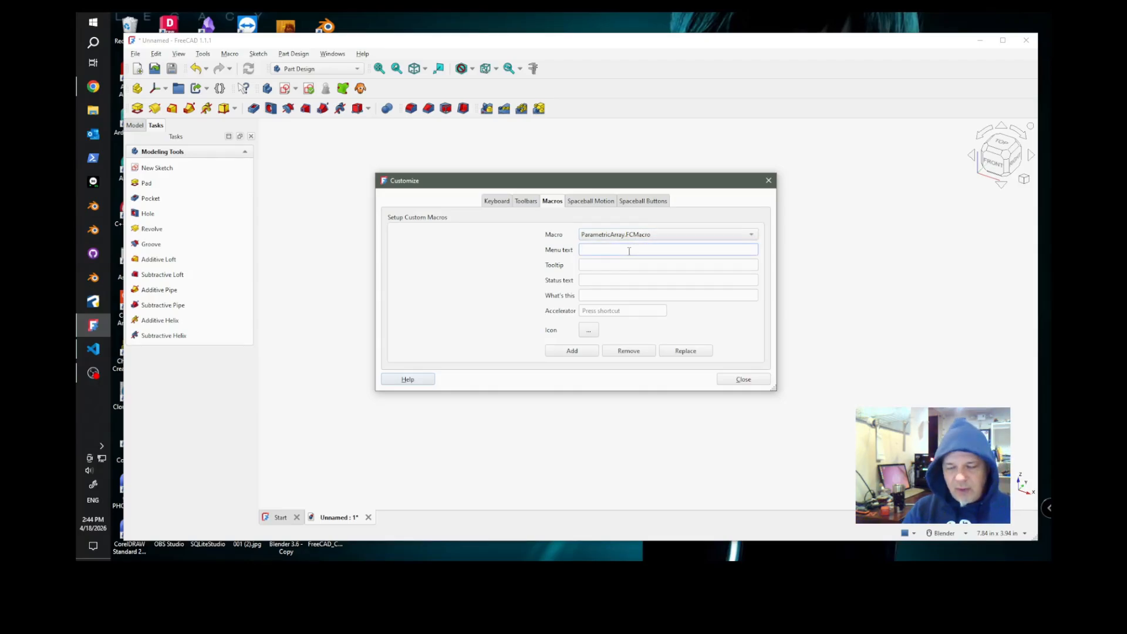
type("Paramet")
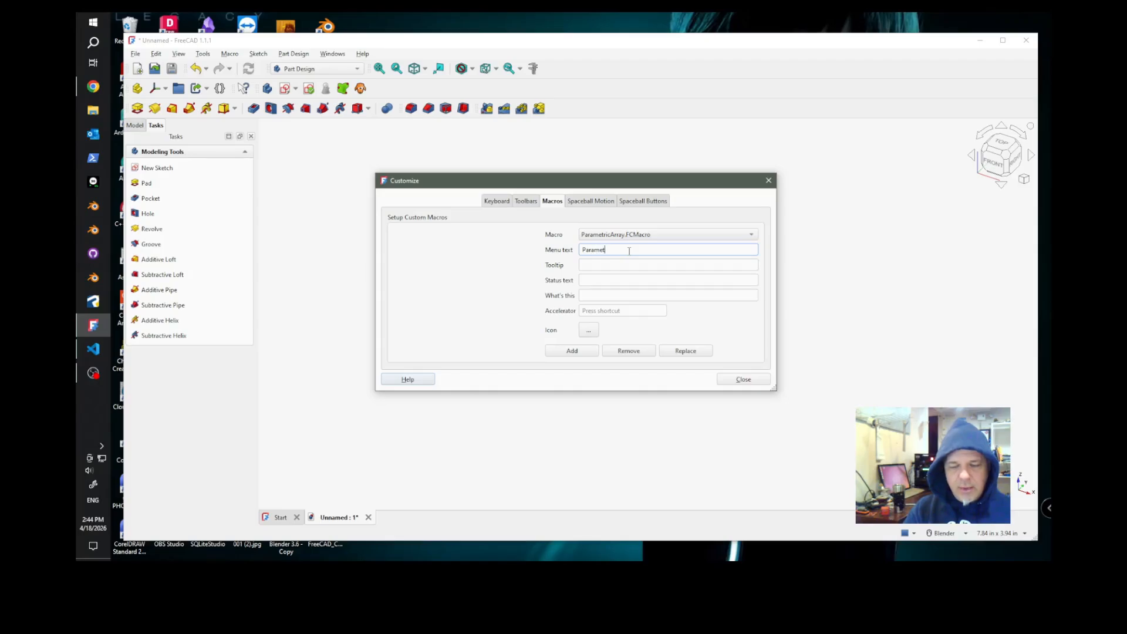
type("ric Macro")
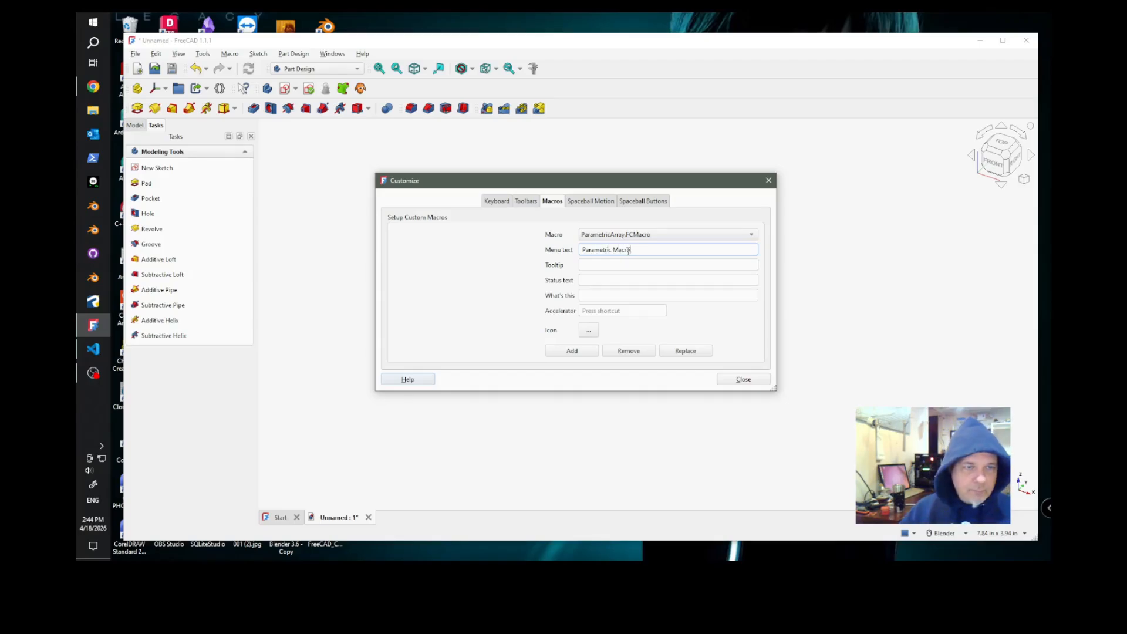
left_click_drag(630, 251, 578, 254)
key("ctrl+c")
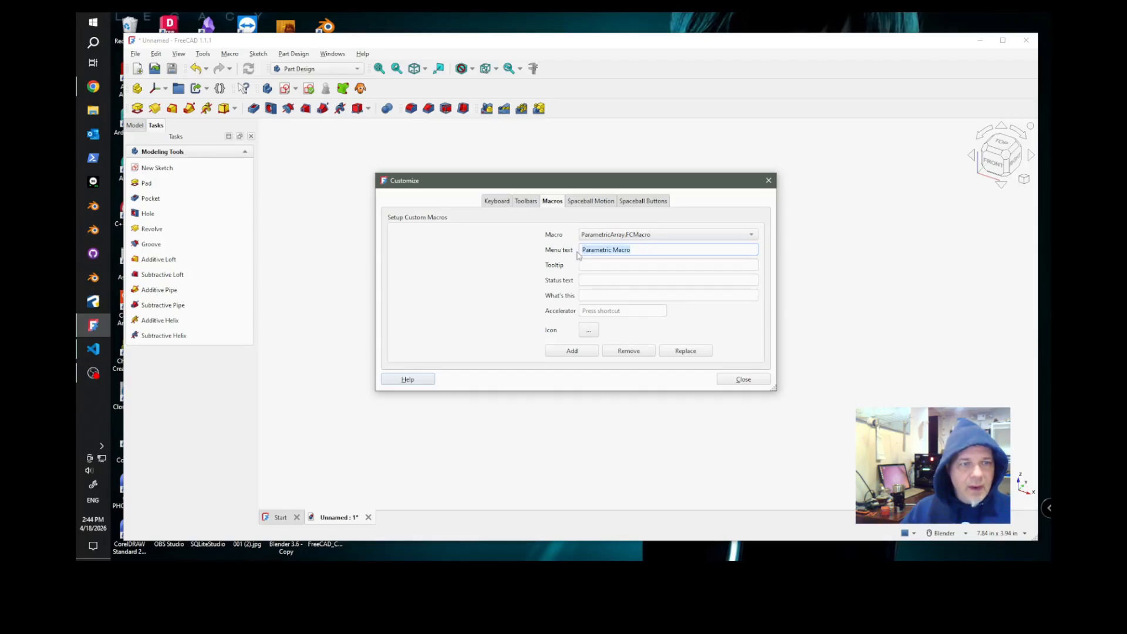
left_click(594, 265)
key("ctrl+v")
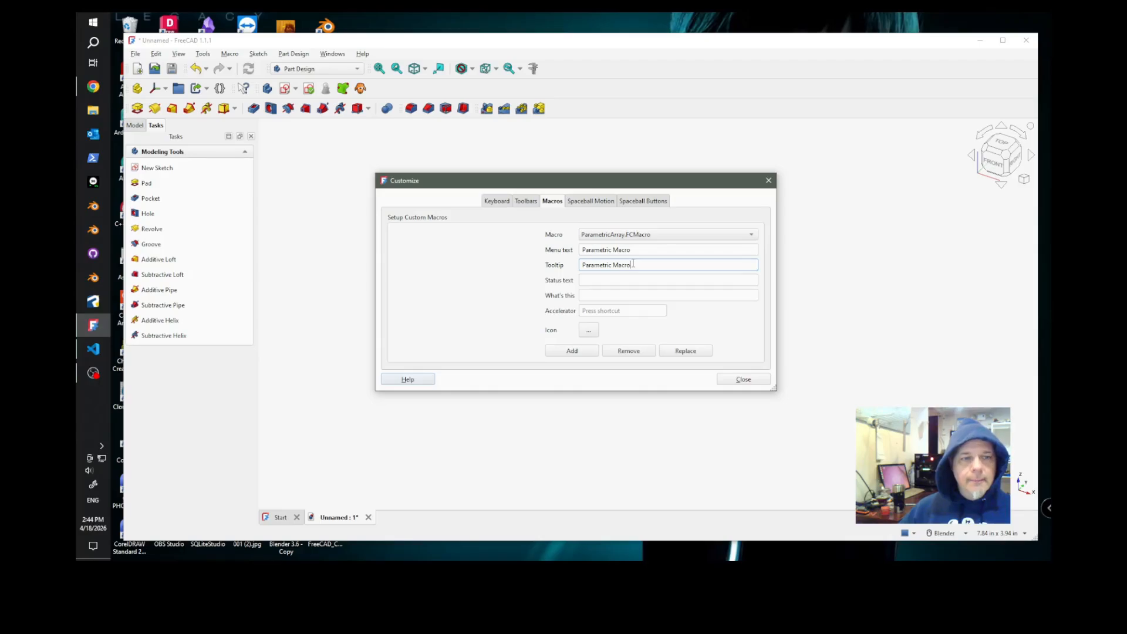
- Start adding a custom icon folder for the macro's icon and browse to %appdata%\FreeCAD
left_click(589, 332)
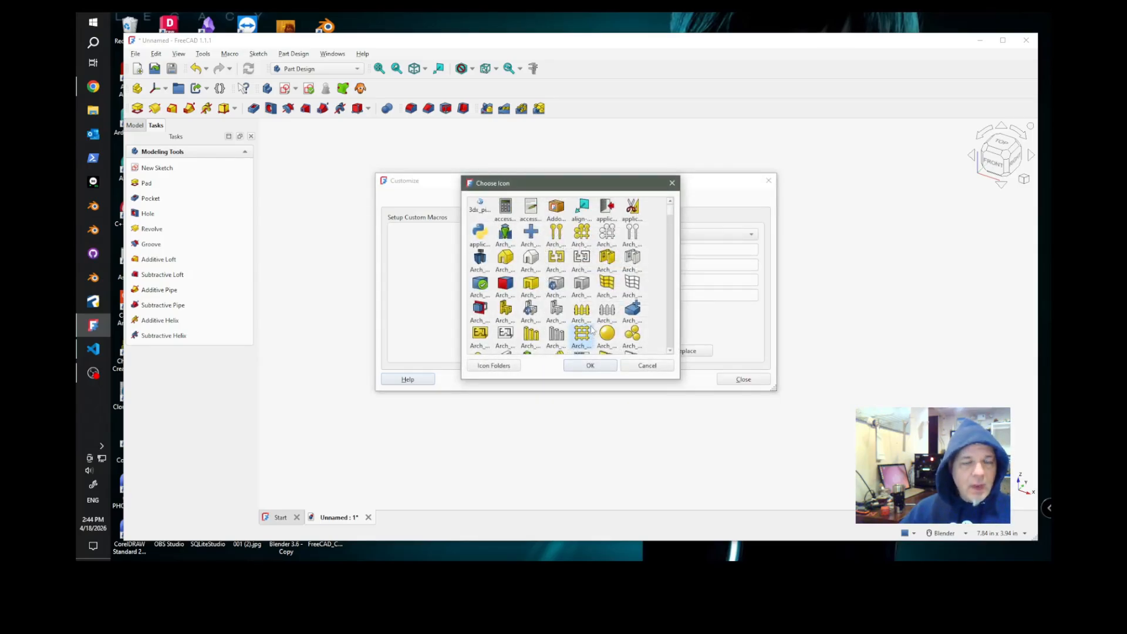
mouse_move(670, 207)
left_mouse_down()
mouse_move(668, 339)
mouse_move(670, 205)
left_mouse_up()
left_click(494, 366)
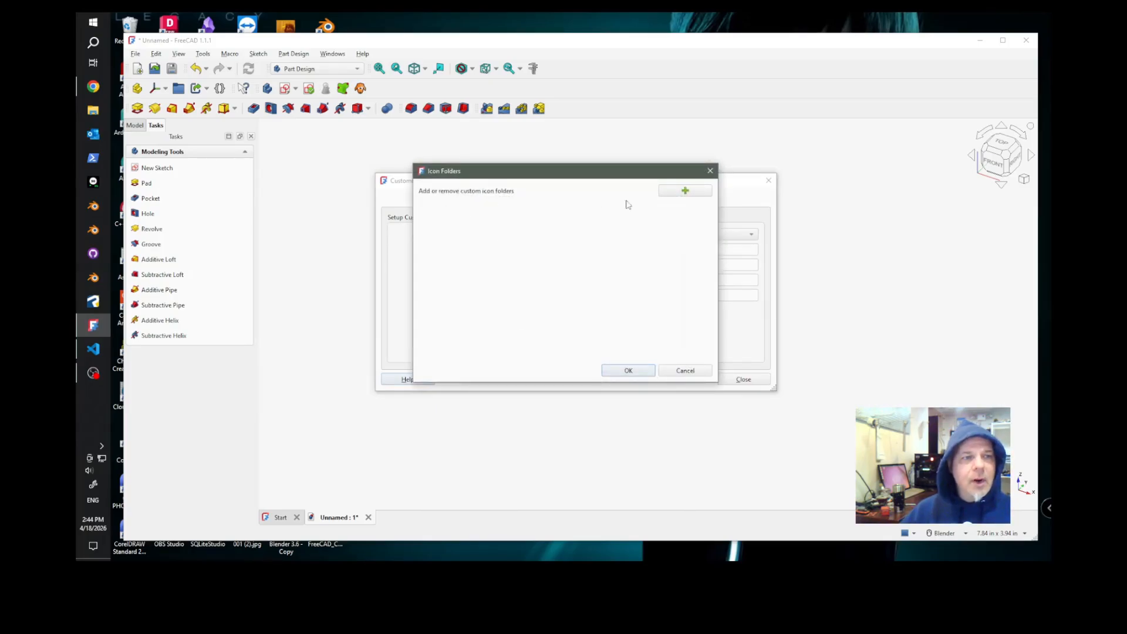
left_click(687, 191)
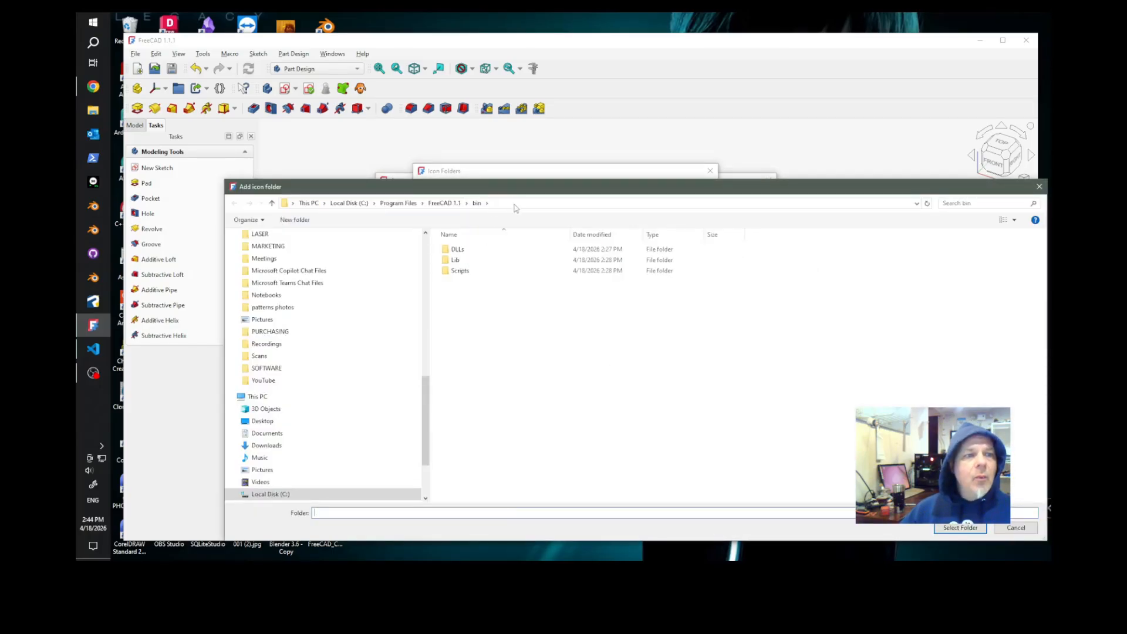
left_click(515, 203)
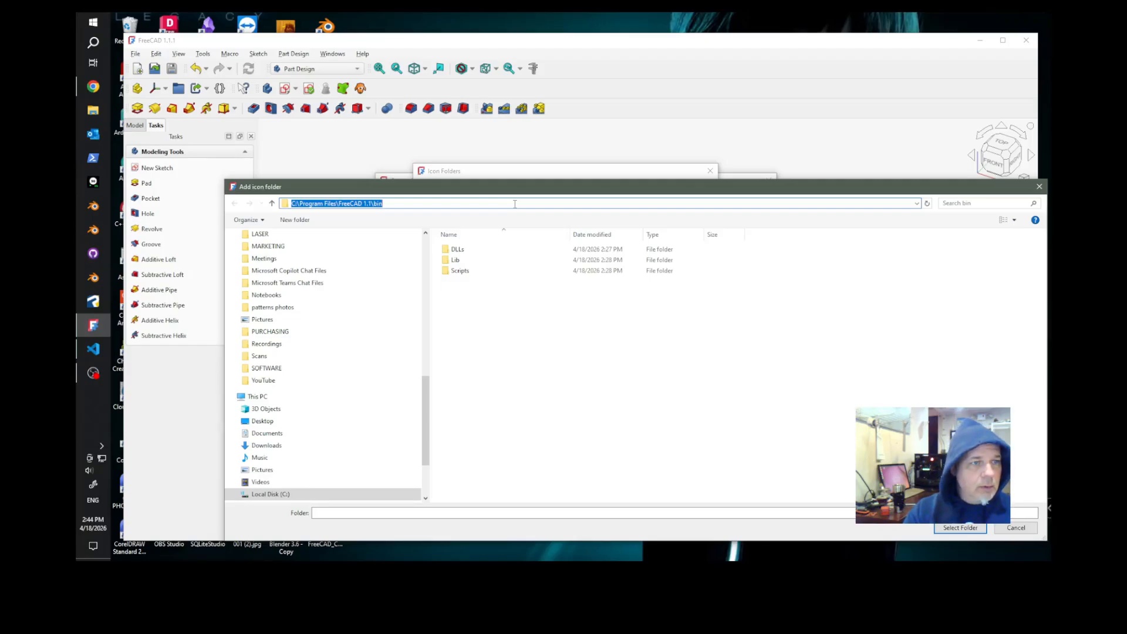
type("%")
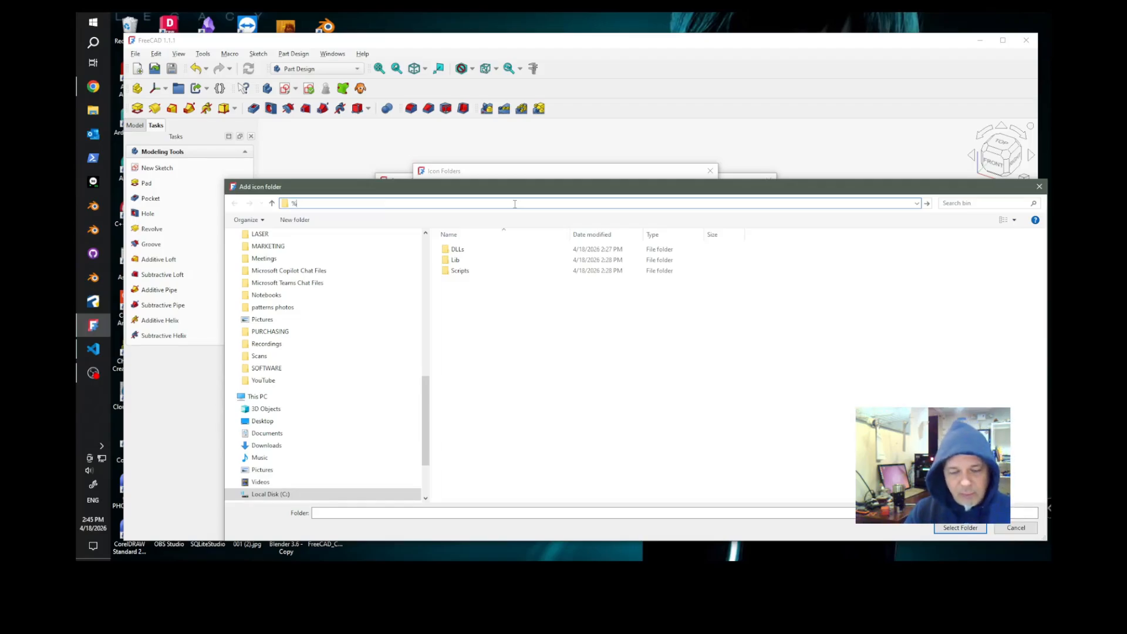
type("appd")
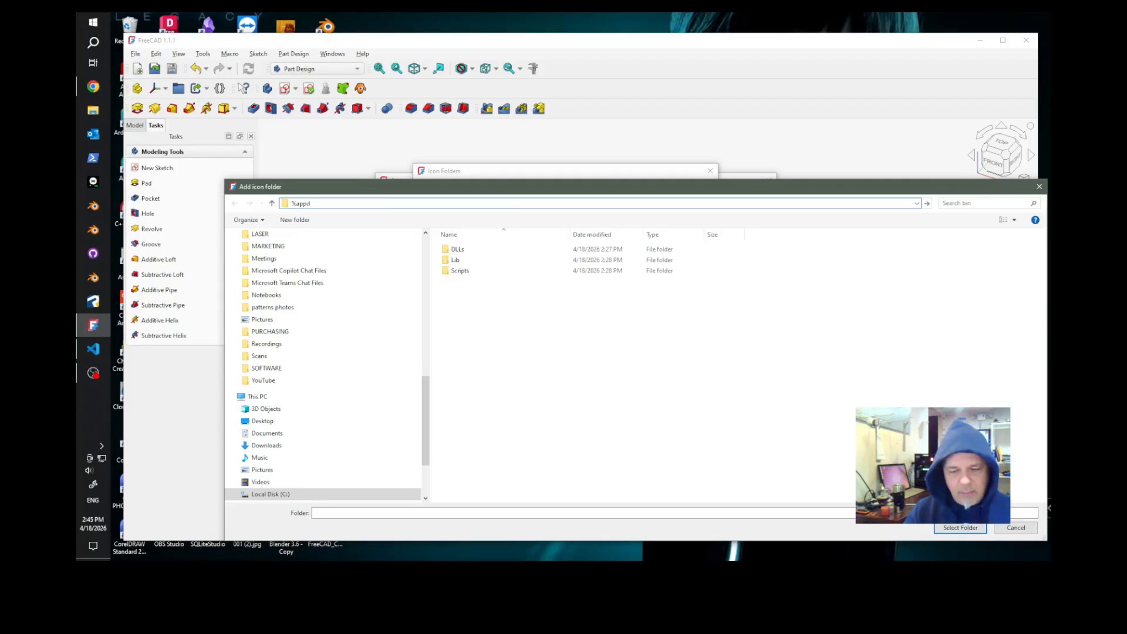
type("ata%")
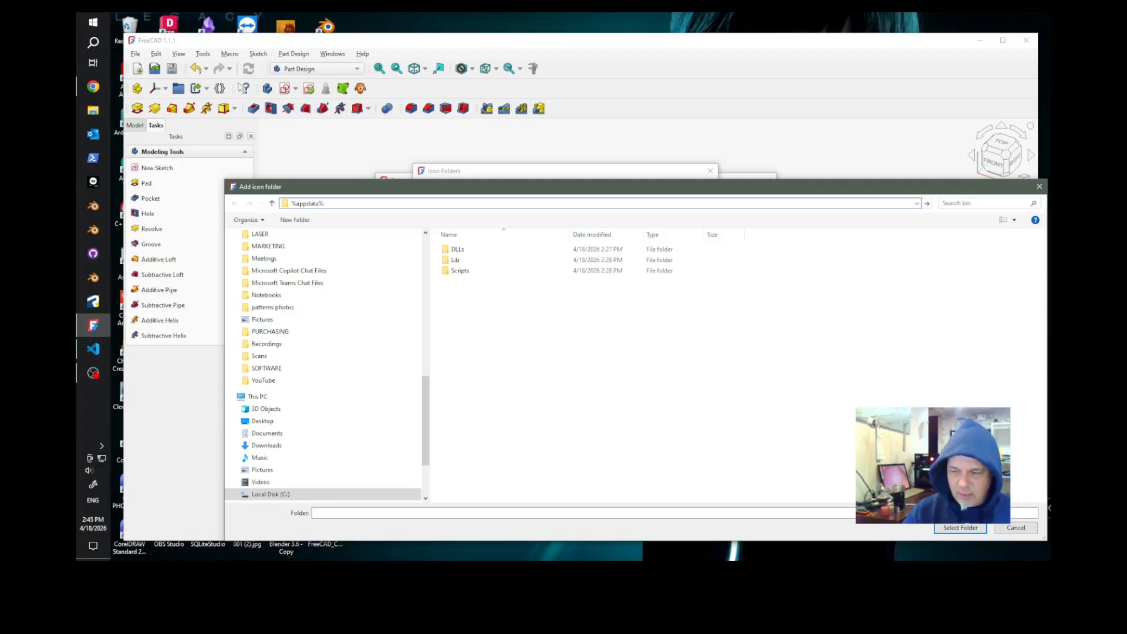
type("\\fre")
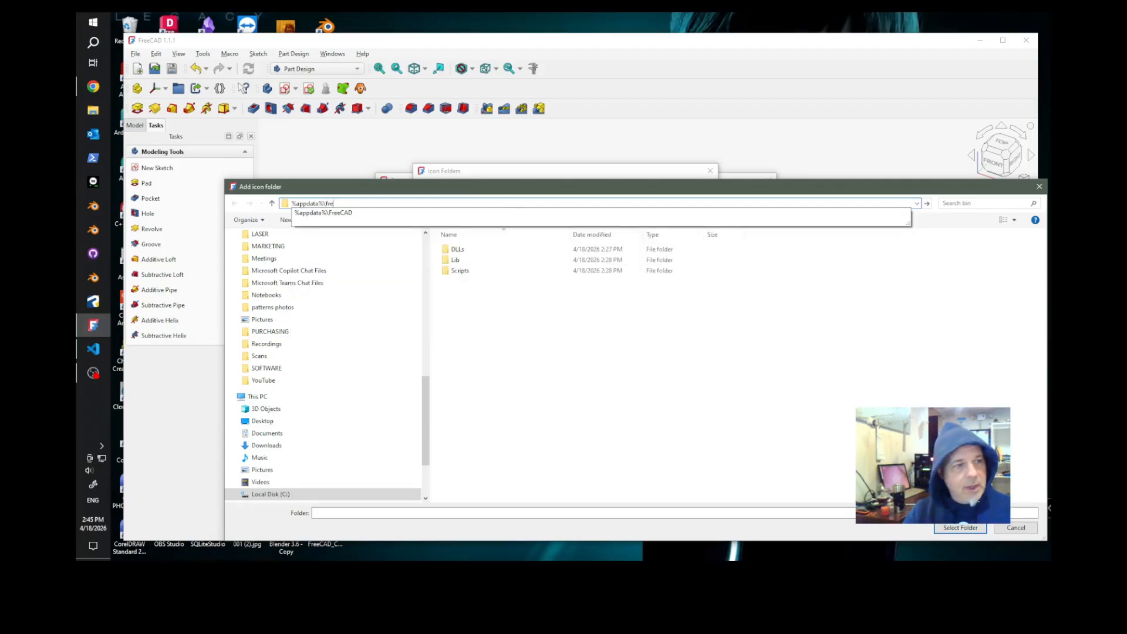
key("Down")
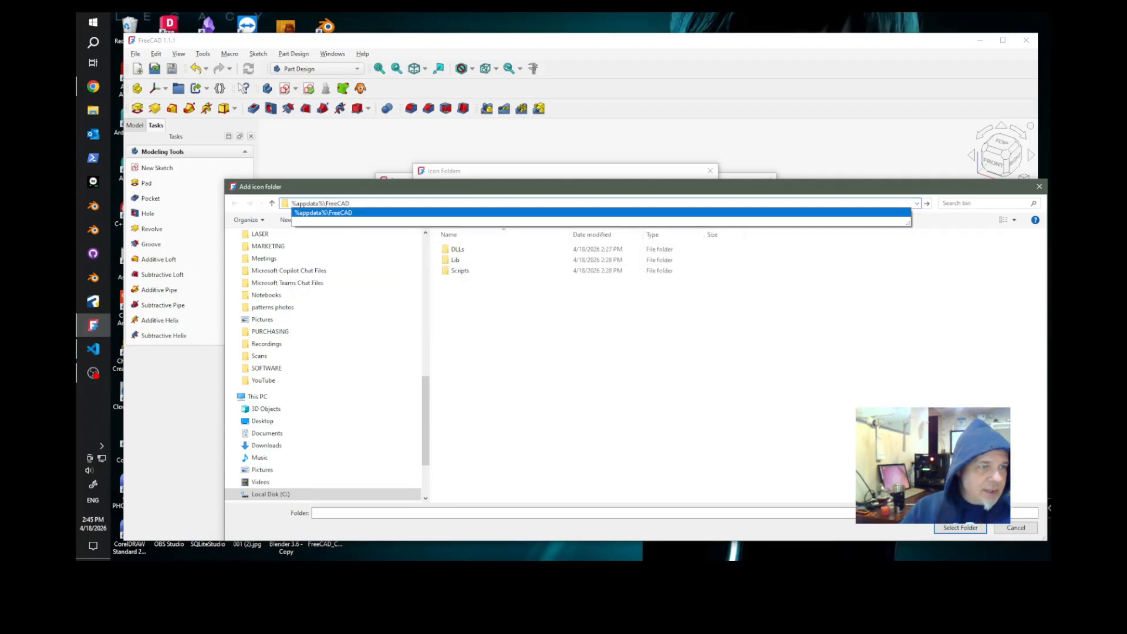
key("Return")
- Add the v1-1\Macro folder as a custom icon folder and assign its blue 3×3 grid icon with the green centre to the macro
double_click(457, 249)
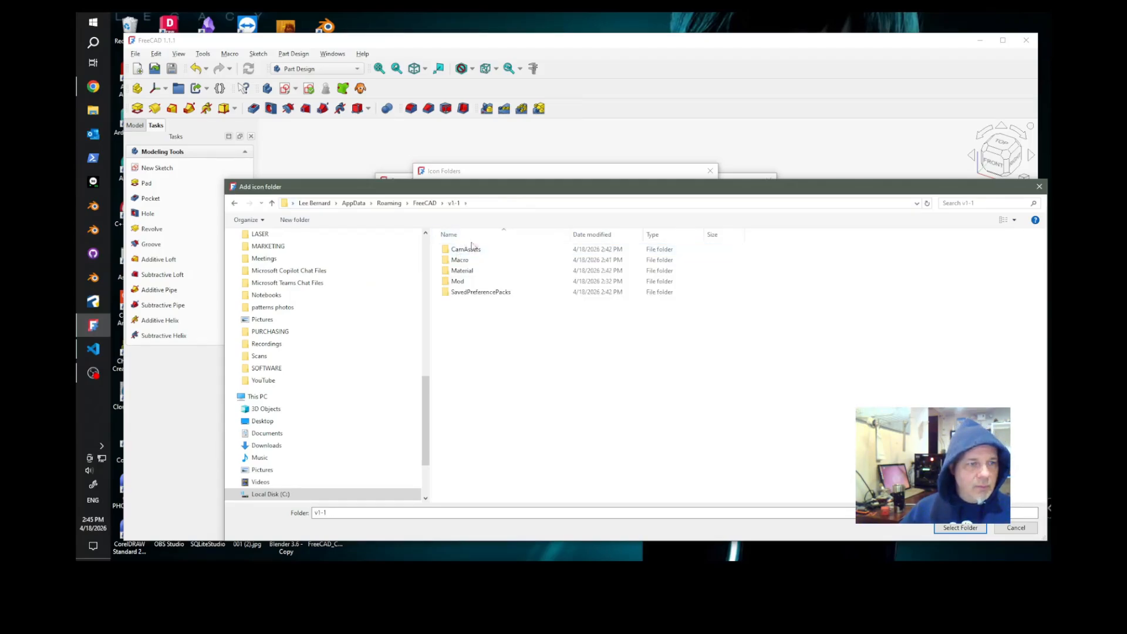
double_click(461, 260)
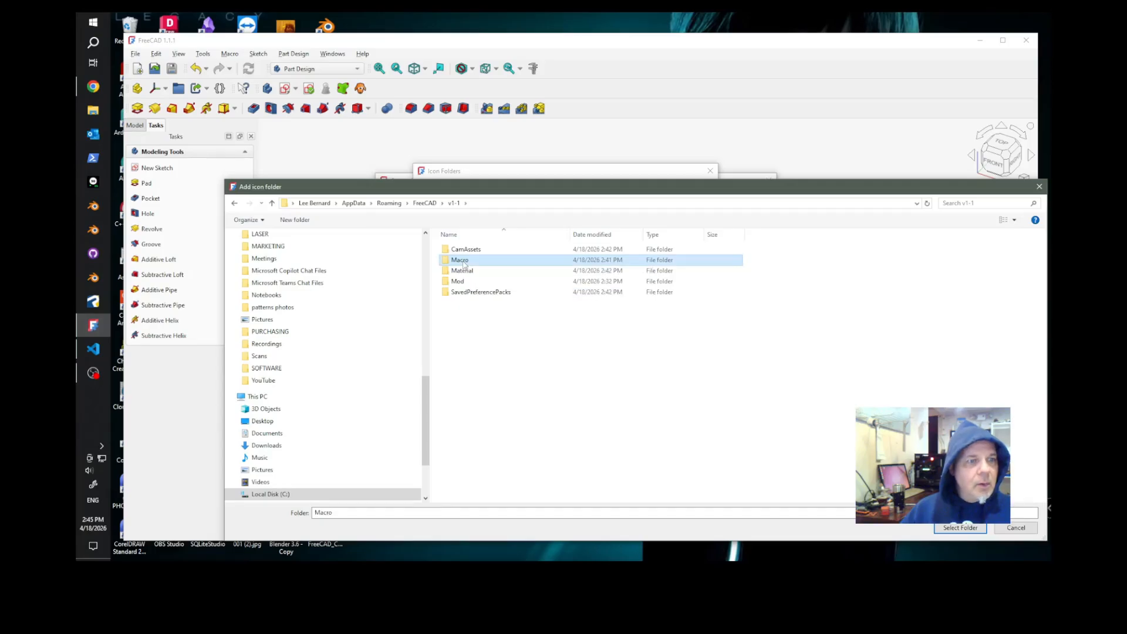
left_click(961, 528)
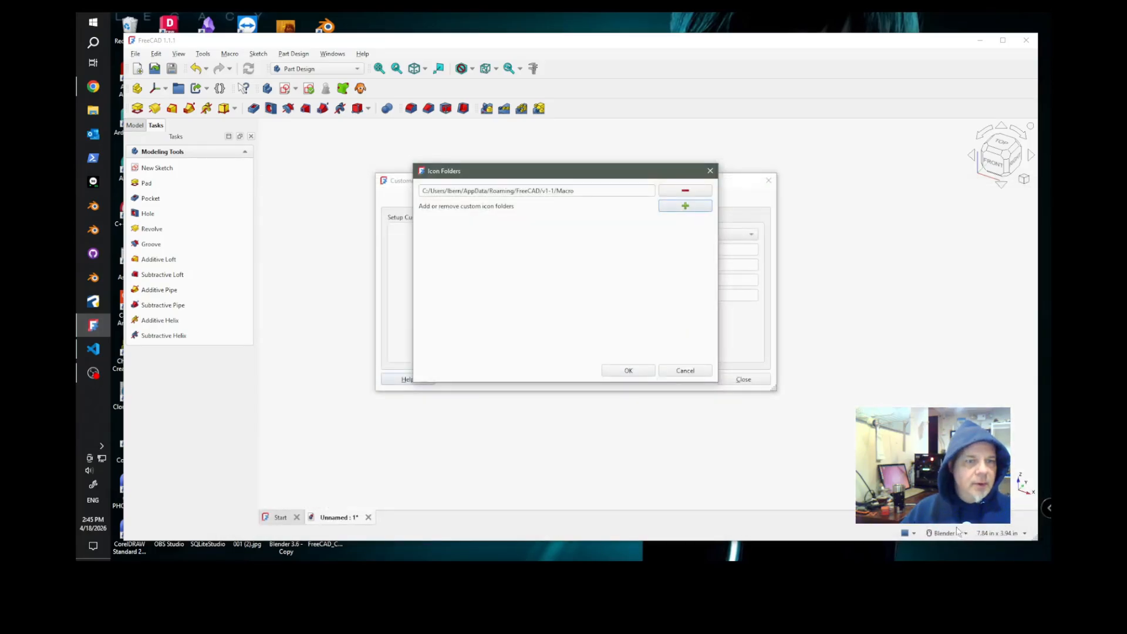
left_click(632, 370)
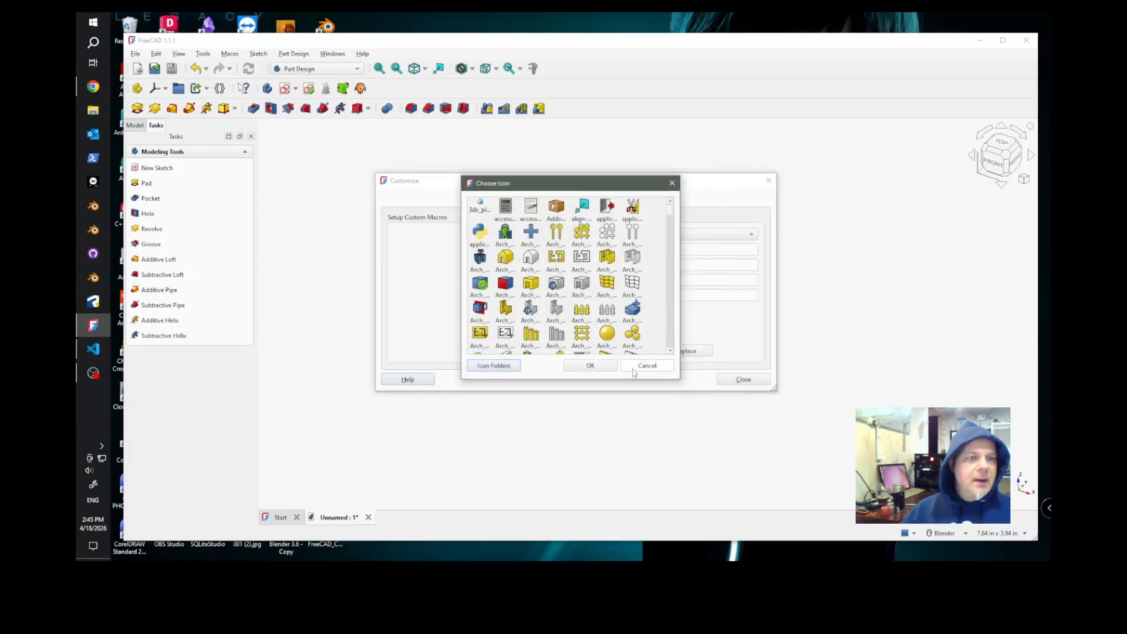
left_click_drag(672, 210, 669, 352)
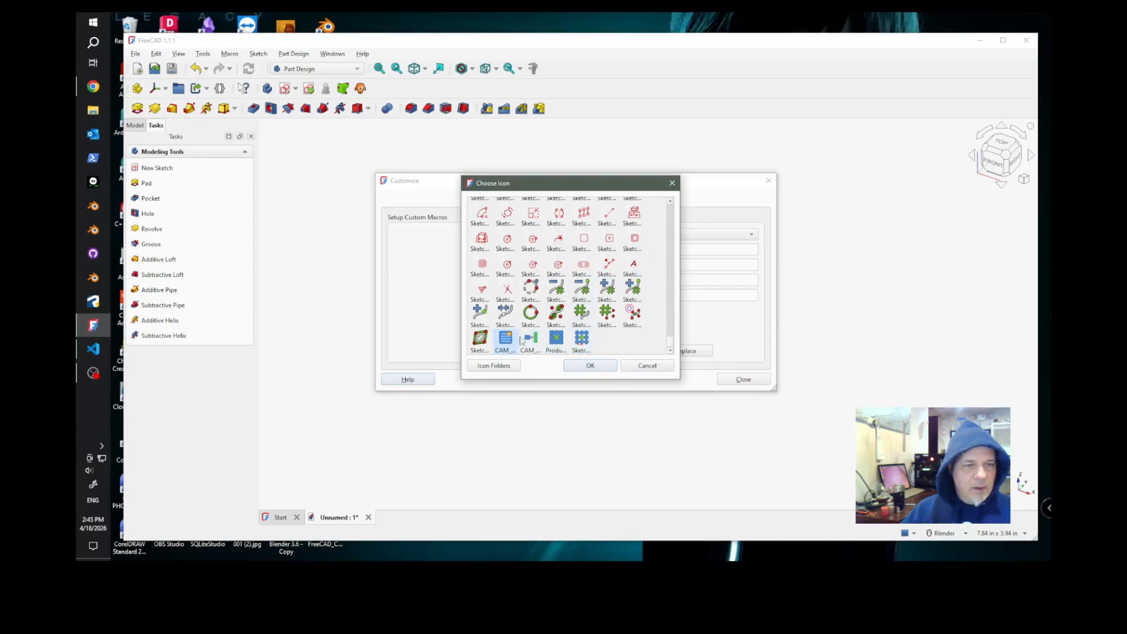
double_click(582, 340)
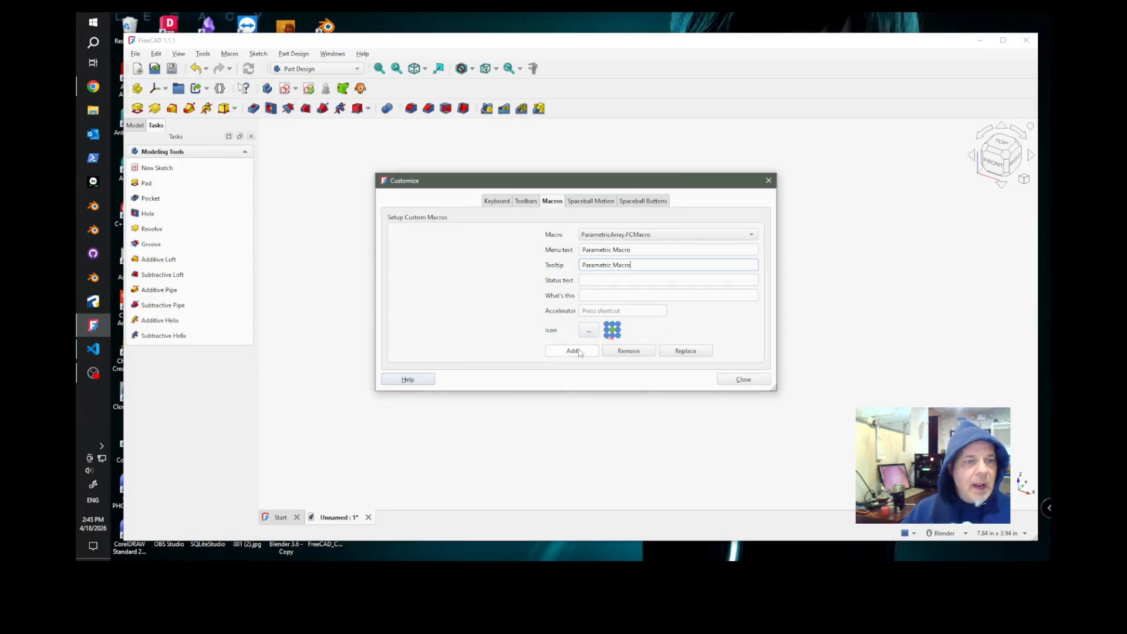
- Add the configured Parametric Macro to the custom macros and create a toolbar named "Array Tools" for the Sketcher workbench
left_click(572, 351)
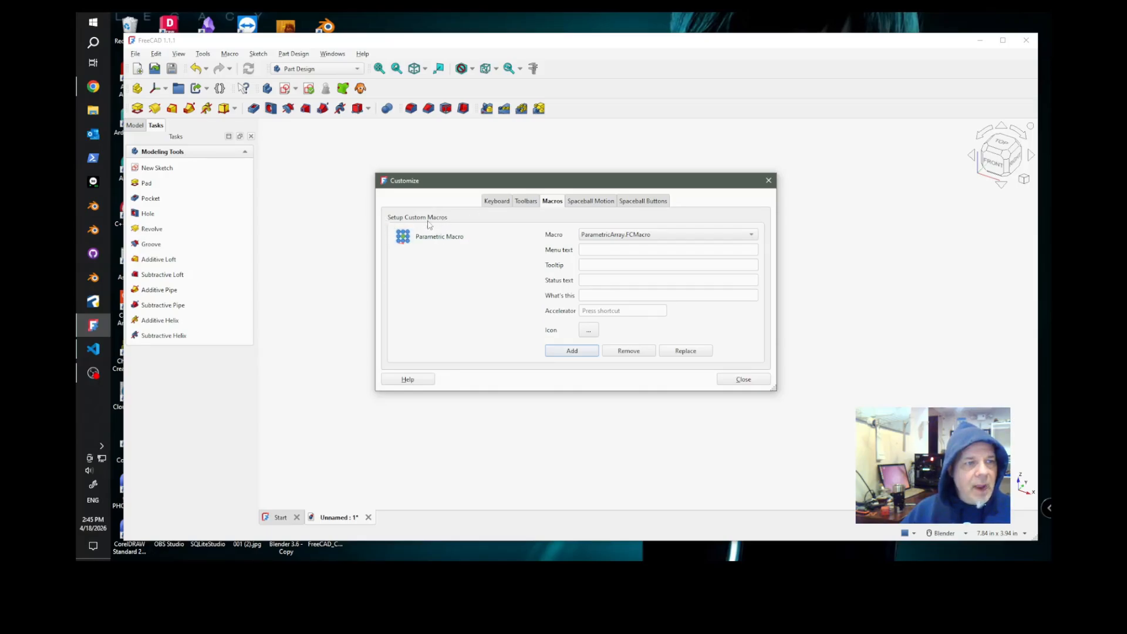
left_click(414, 236)
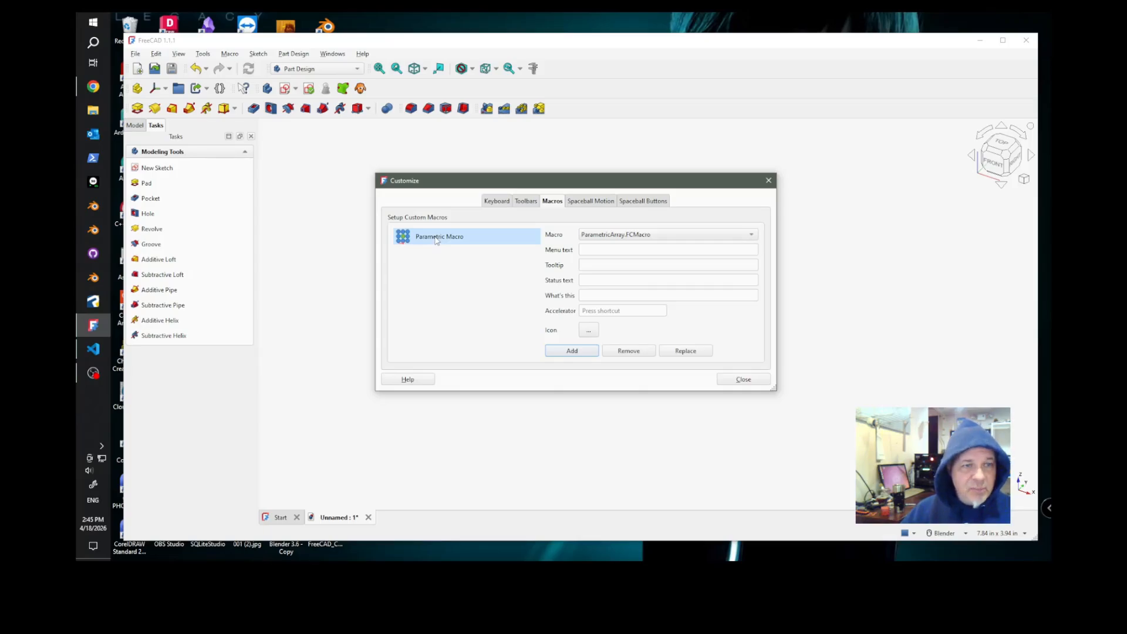
left_click(526, 202)
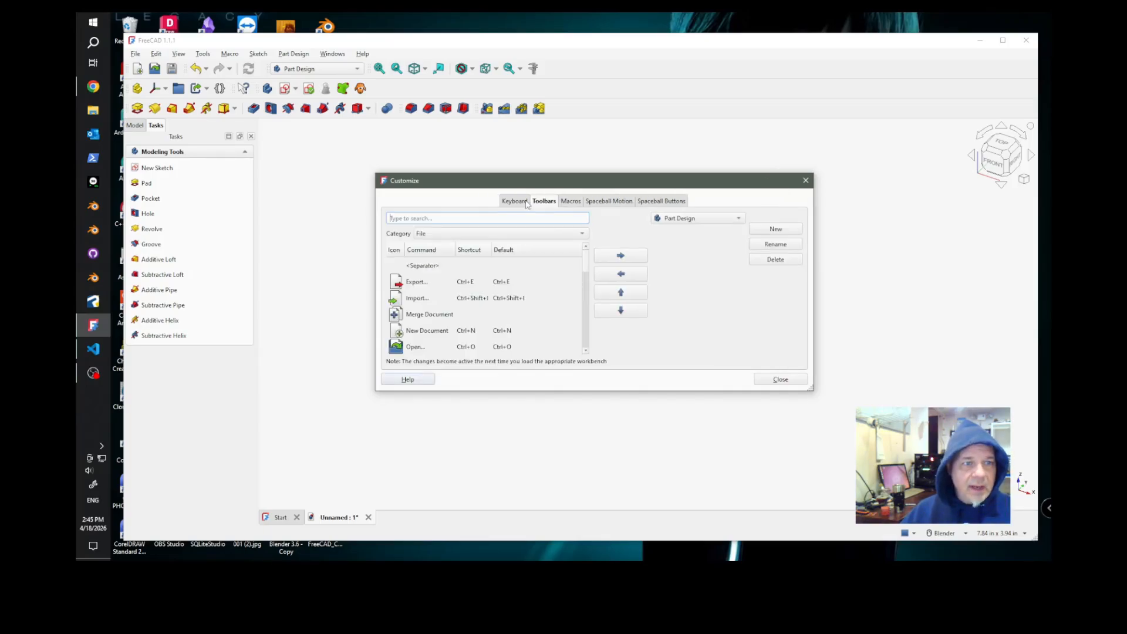
left_click(712, 222)
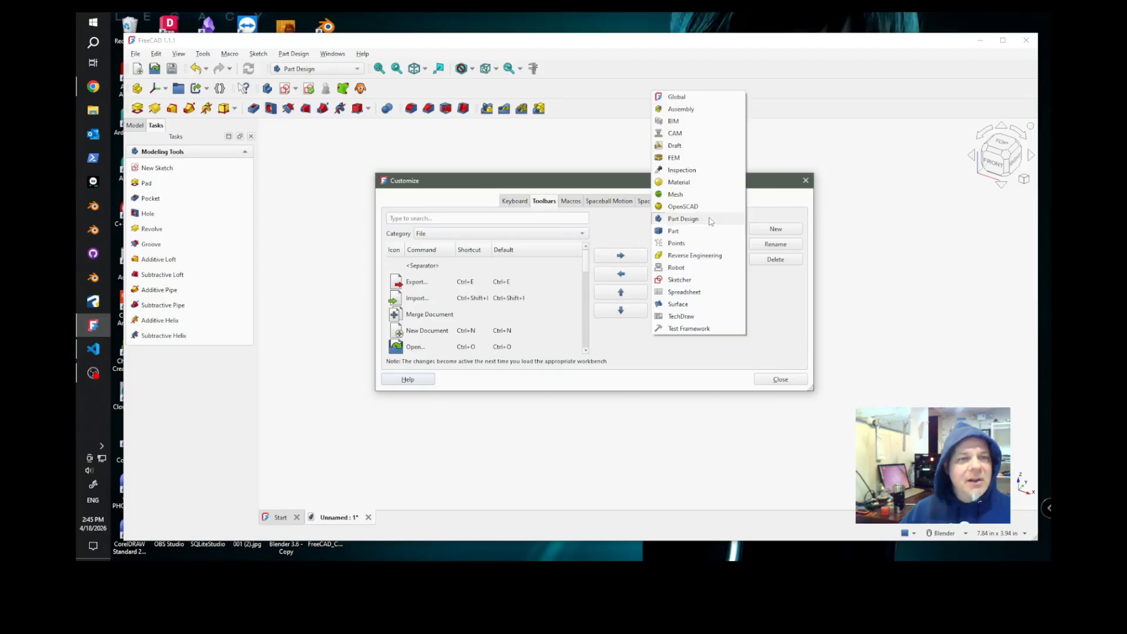
left_click(682, 282)
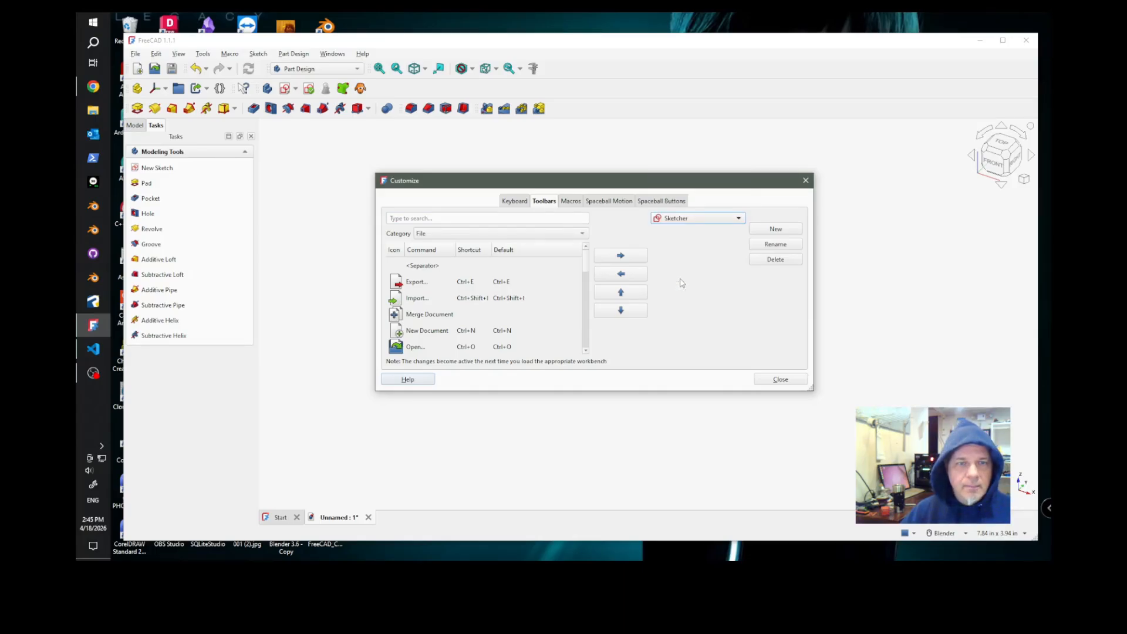
left_click(776, 229)
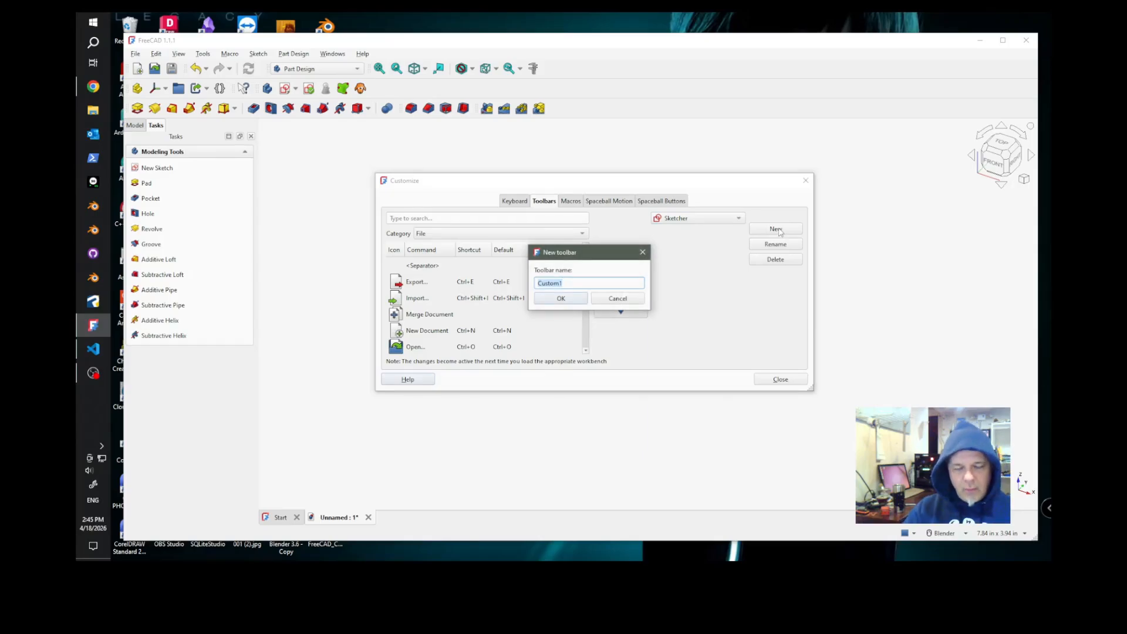
type("Array ")
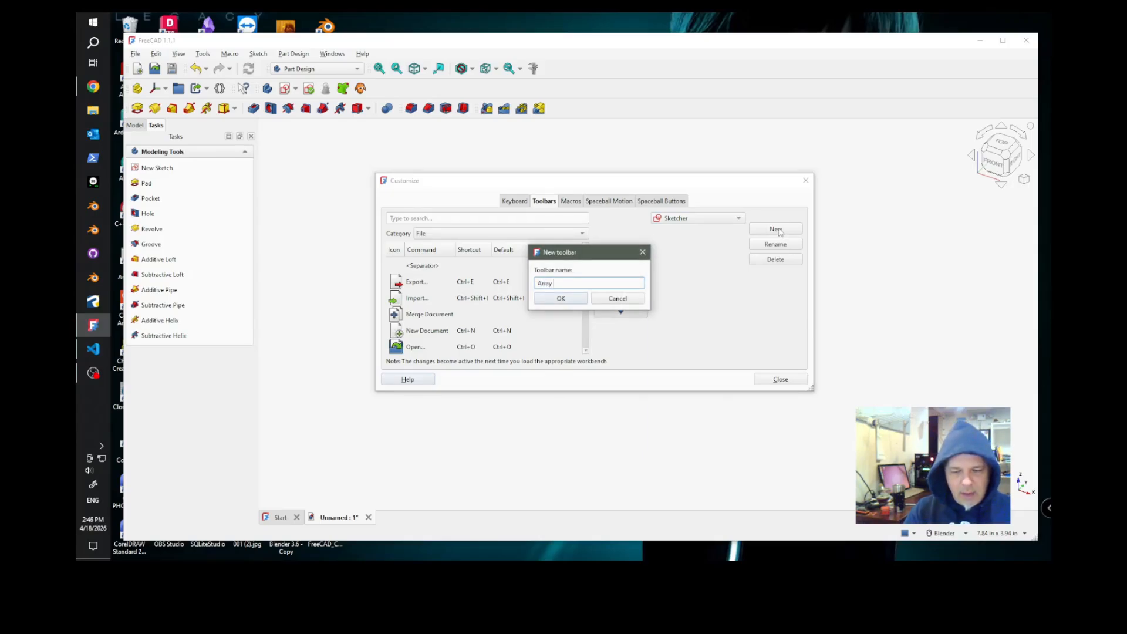
type("Tools")
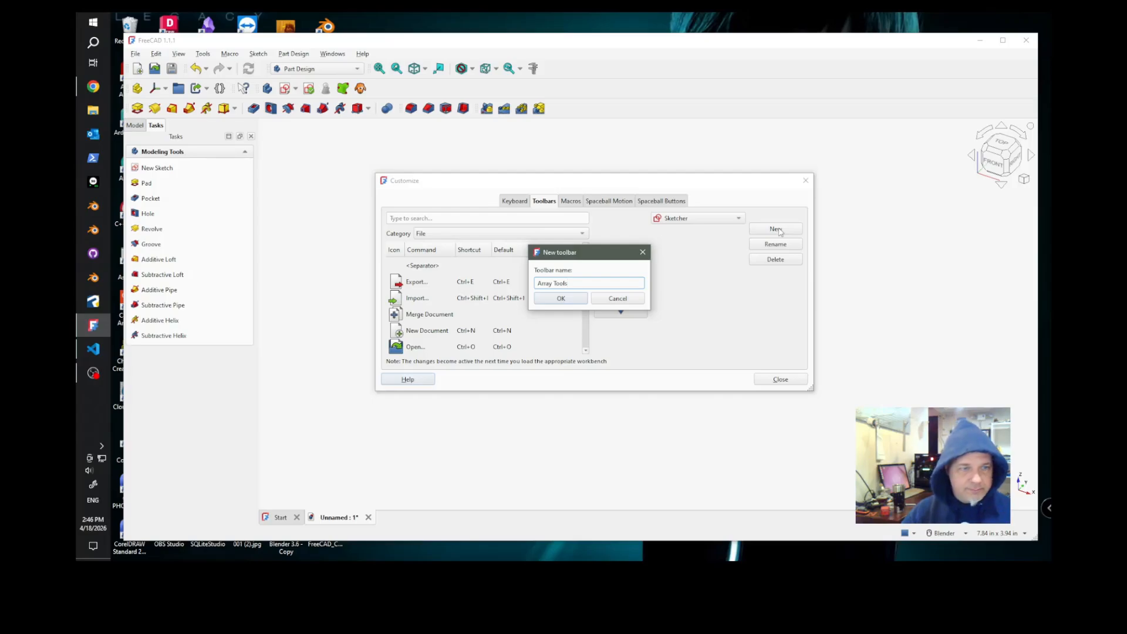
left_click(560, 298)
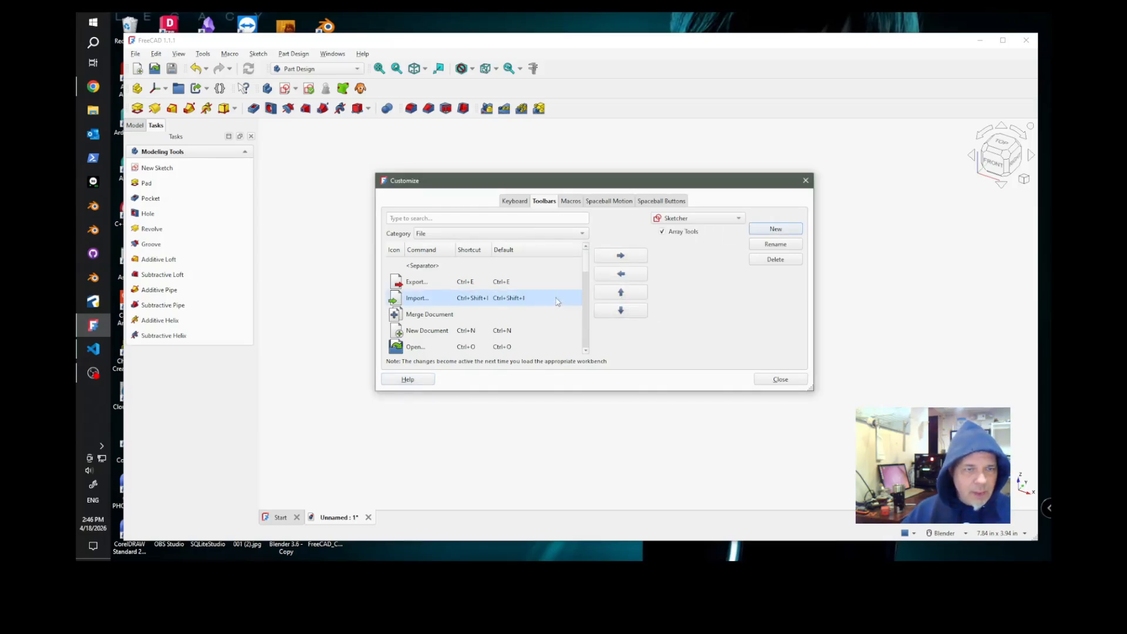
- Add the Parametric Macro command from the Macros category to the Array Tools toolbar and close the customization
left_click(684, 231)
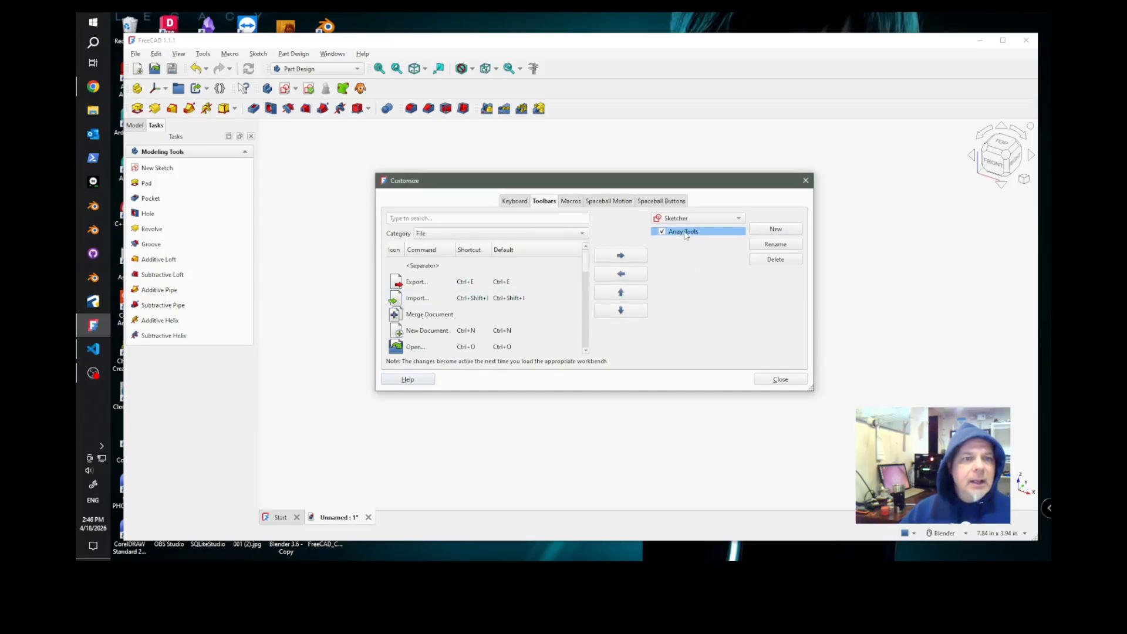
left_click(518, 264)
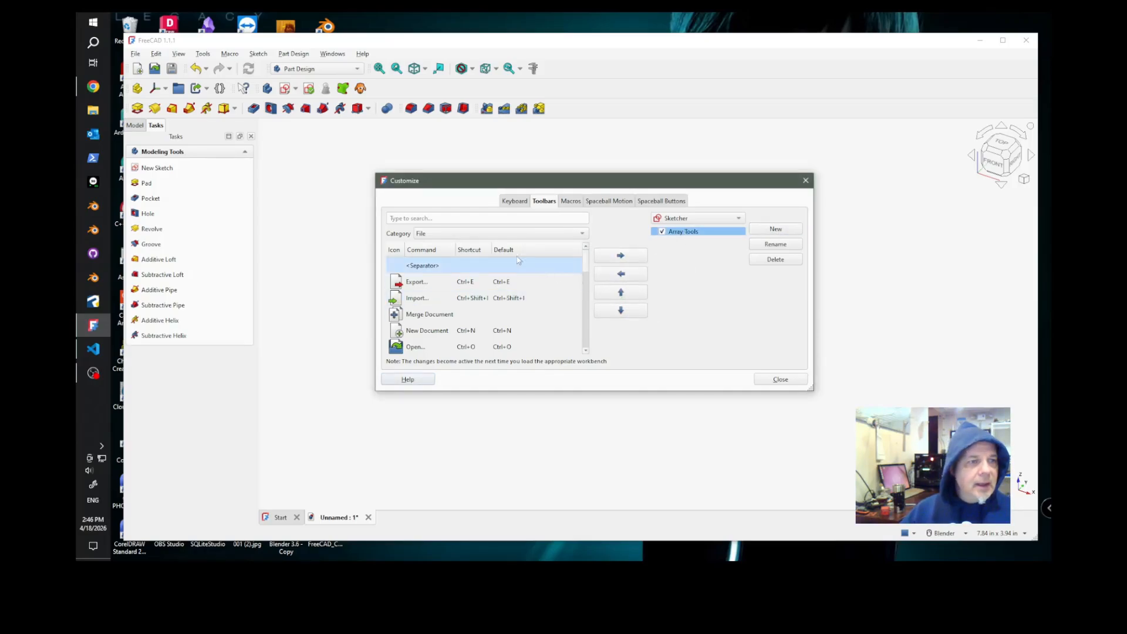
left_click(438, 234)
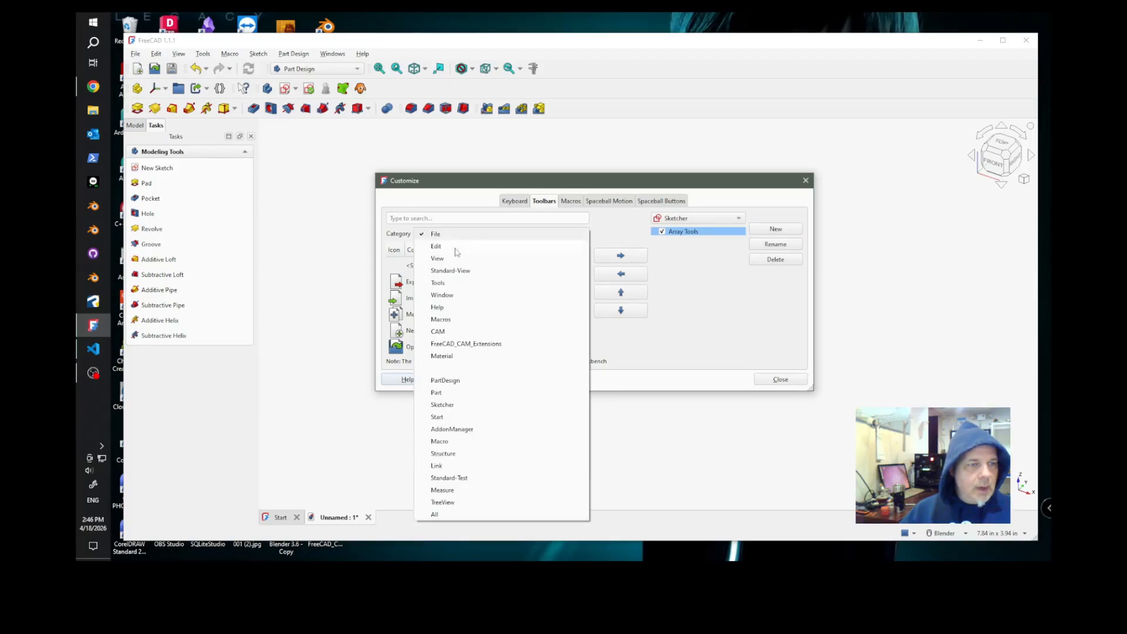
left_click(447, 319)
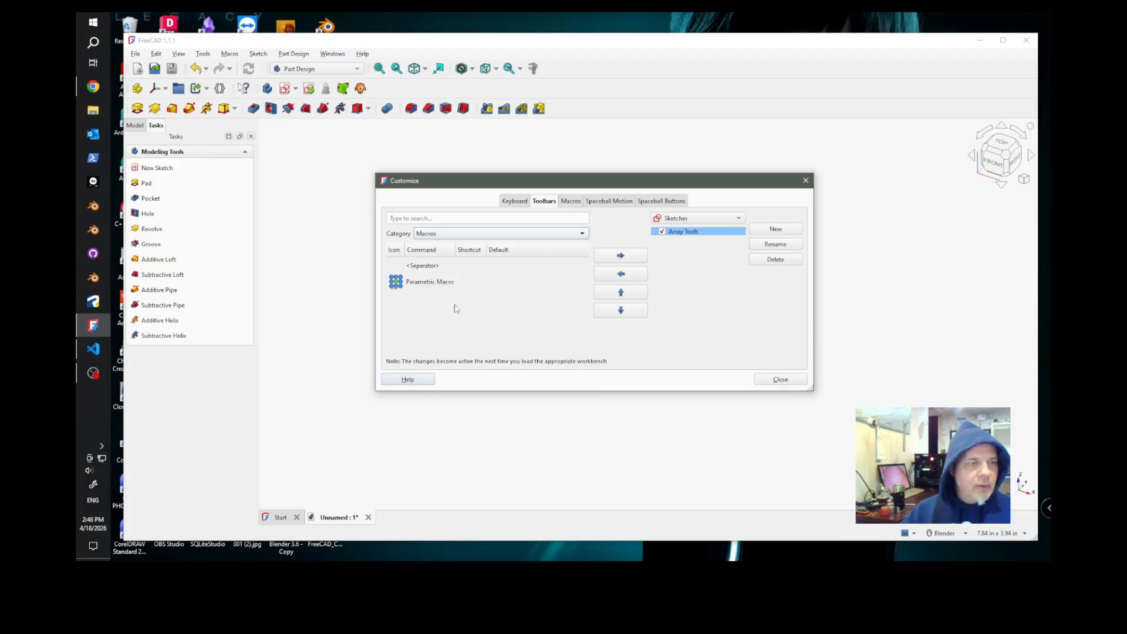
left_click(418, 286)
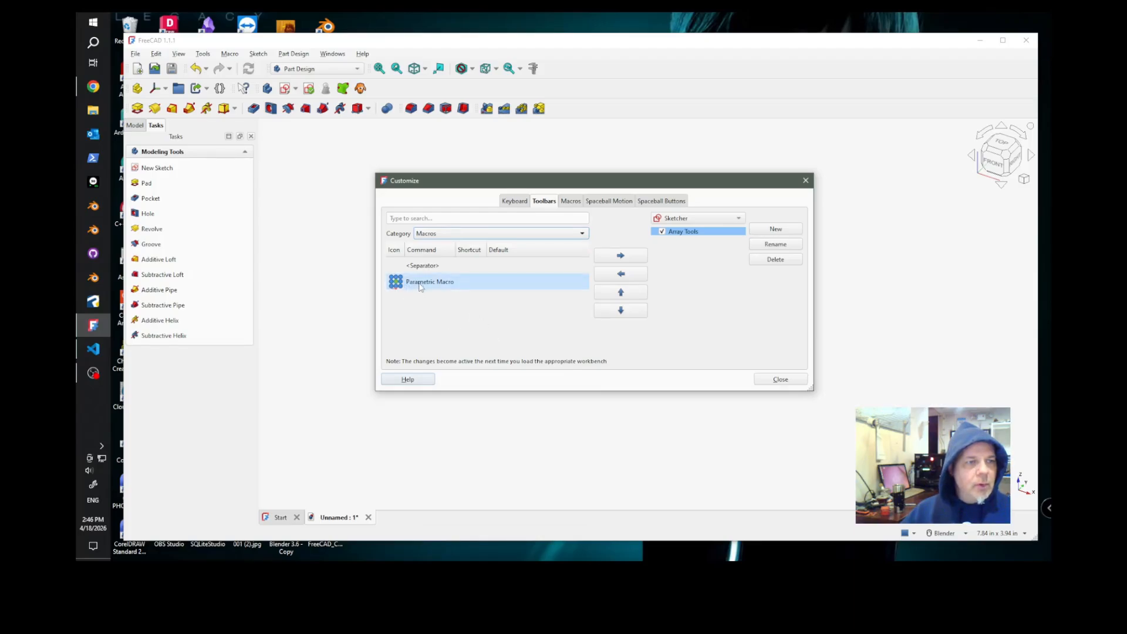
left_click(419, 287)
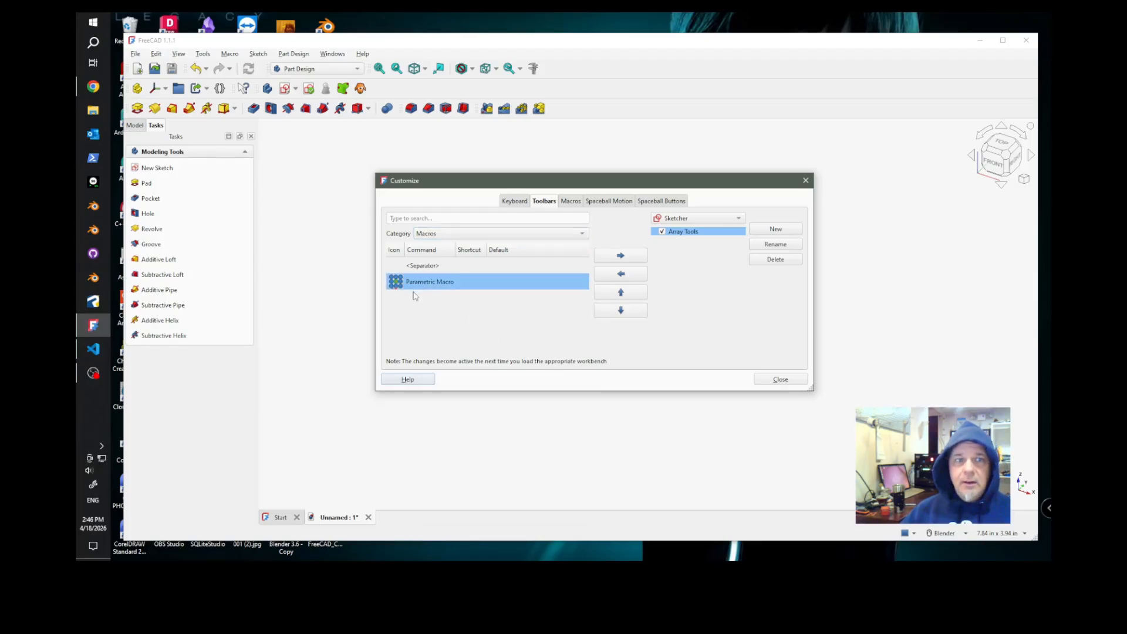
left_click(620, 256)
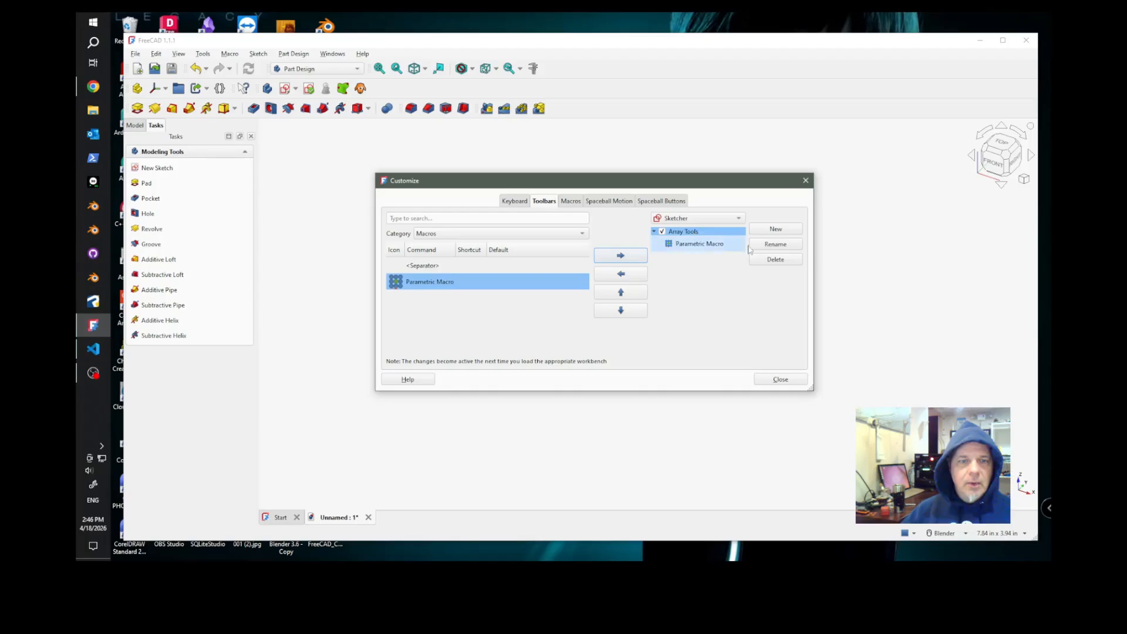
left_click(781, 380)
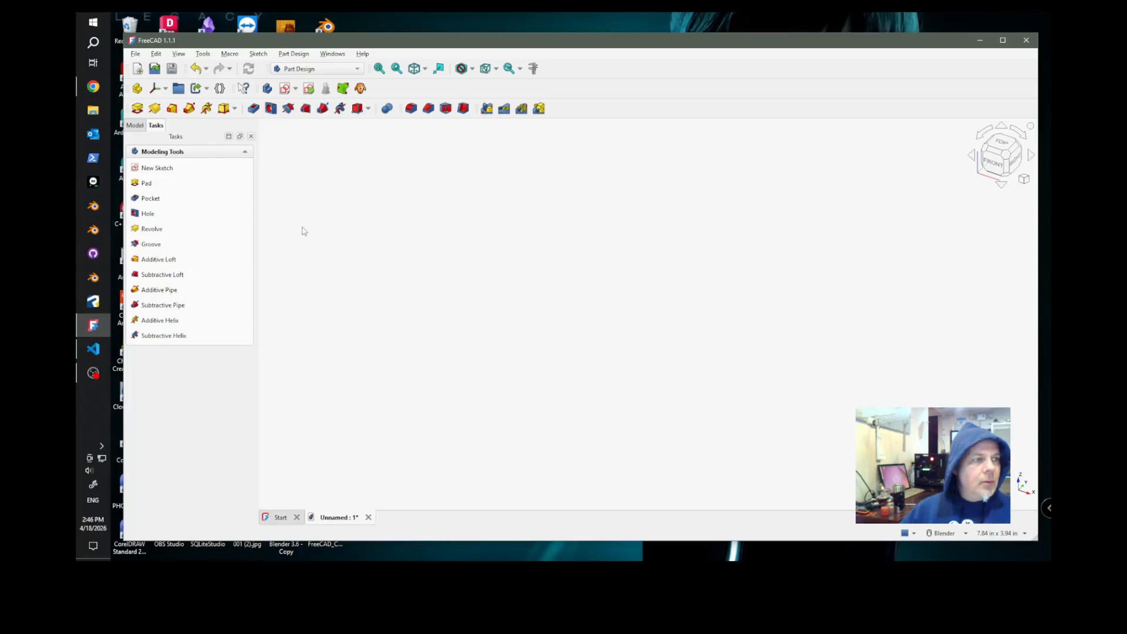
- Open the body's sketch for editing and rearrange the toolbars, placing Constraints on its own second row with Array Tools beside it
left_click(135, 126)
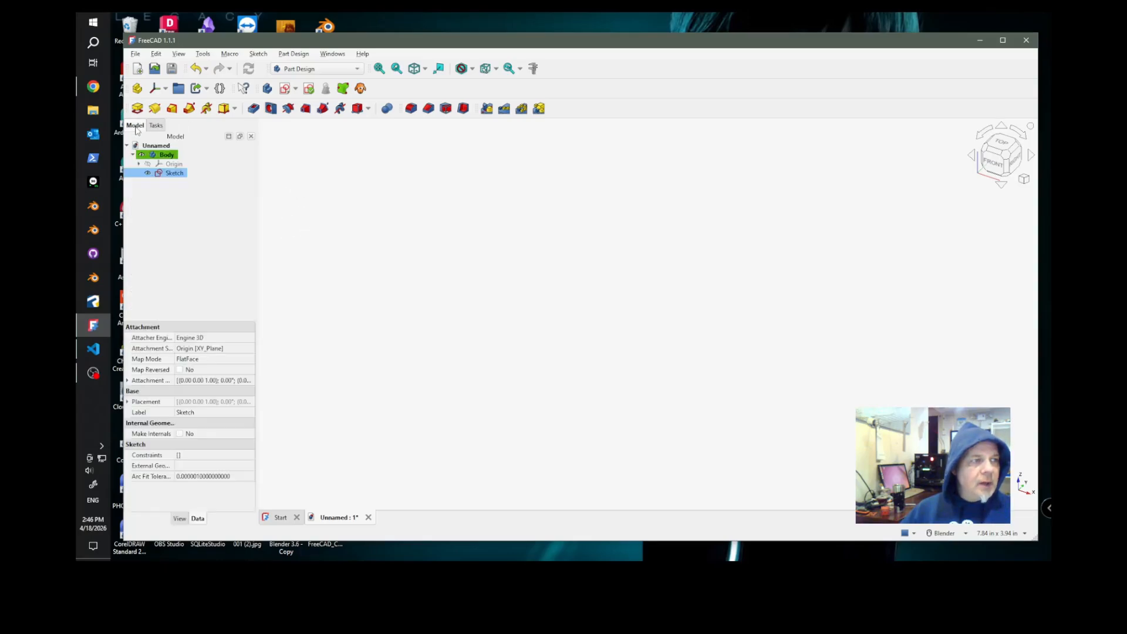
double_click(176, 175)
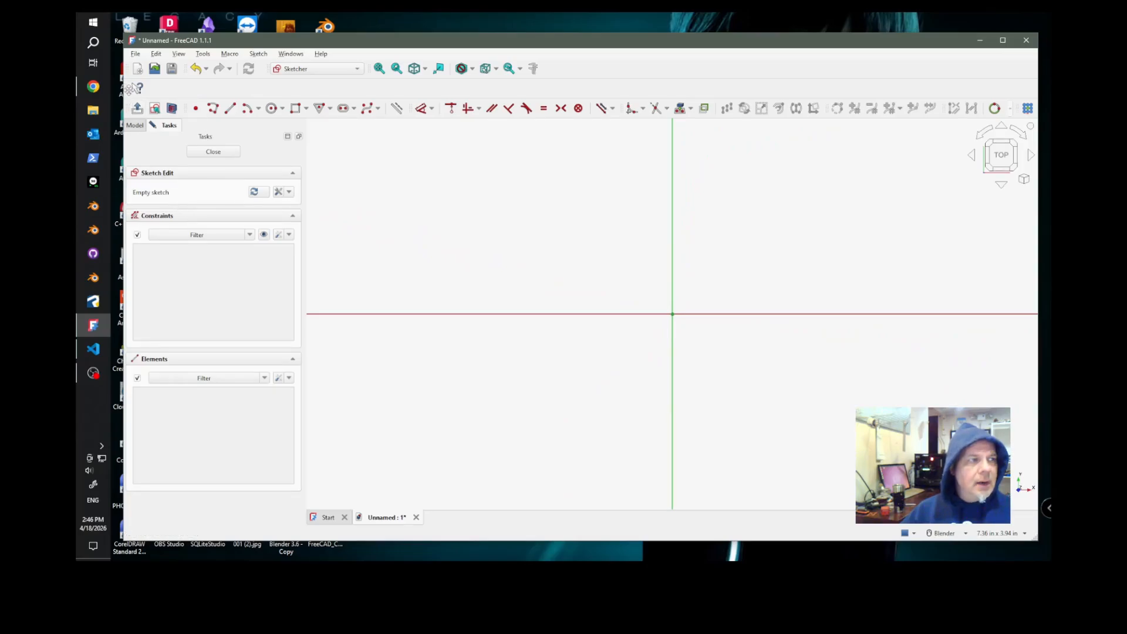
left_click_drag(131, 88, 583, 66)
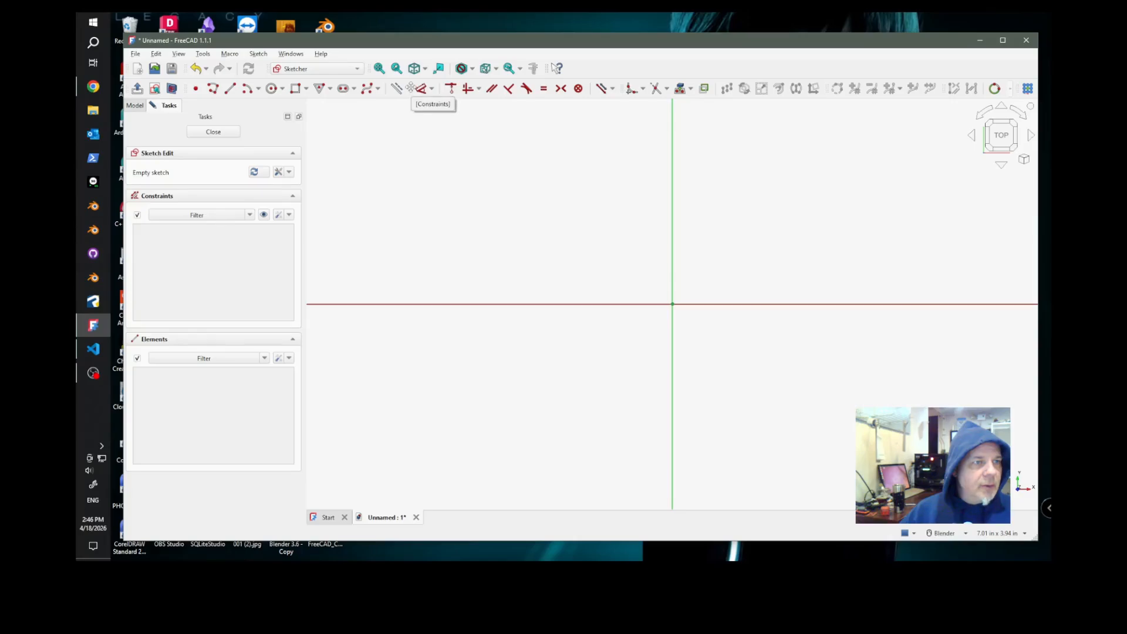
mouse_move(409, 92)
left_mouse_down()
mouse_move(415, 108)
mouse_move(134, 108)
left_mouse_up()
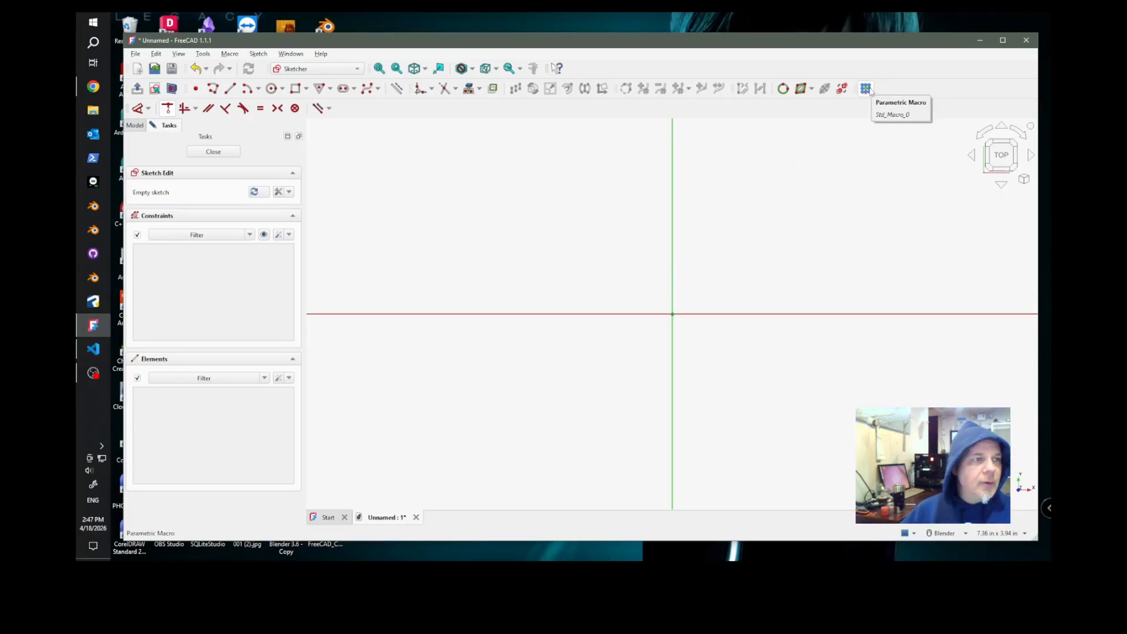
mouse_move(859, 88)
left_mouse_down()
mouse_move(856, 108)
mouse_move(835, 112)
left_mouse_up()
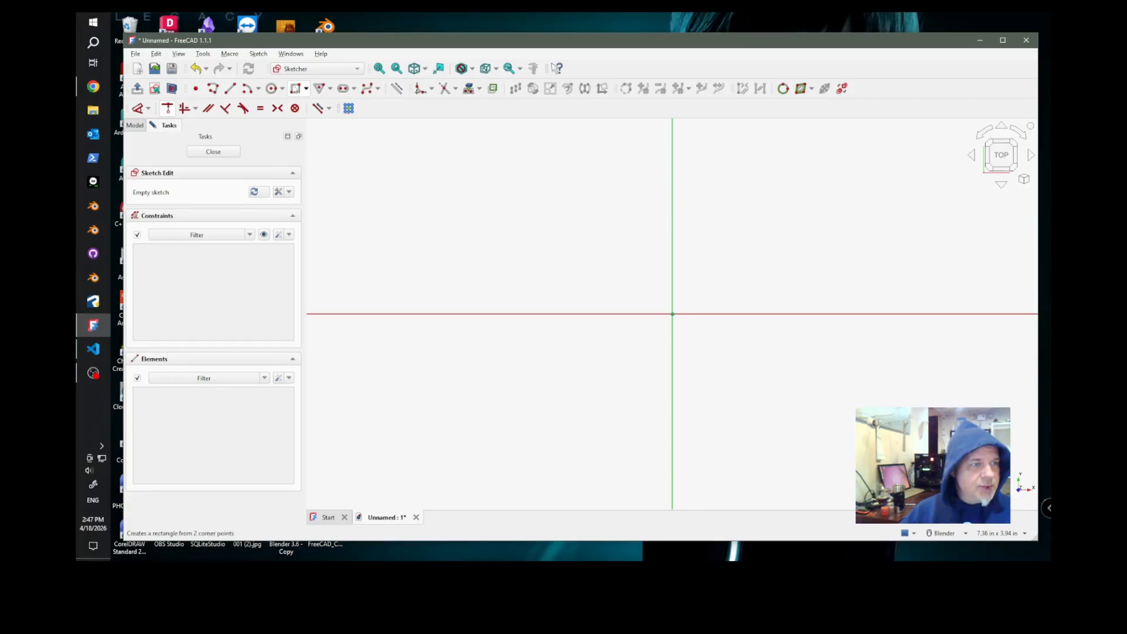
- Draw a 2 in by 2 in rectangle in the sketch with its first corner at the origin
left_click(295, 89)
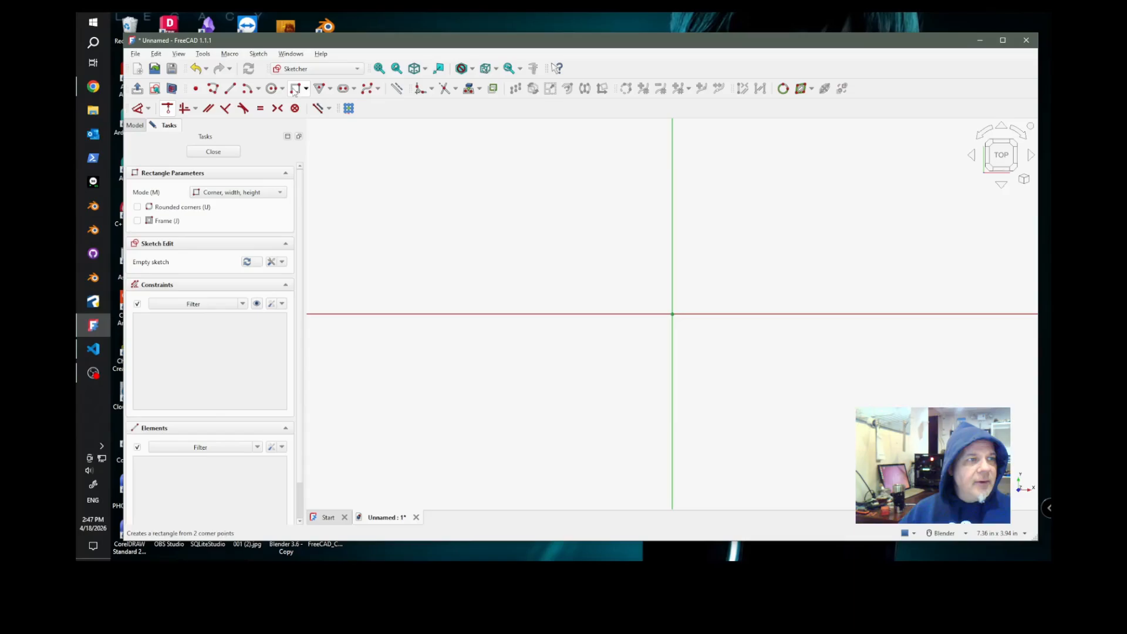
left_click(673, 315)
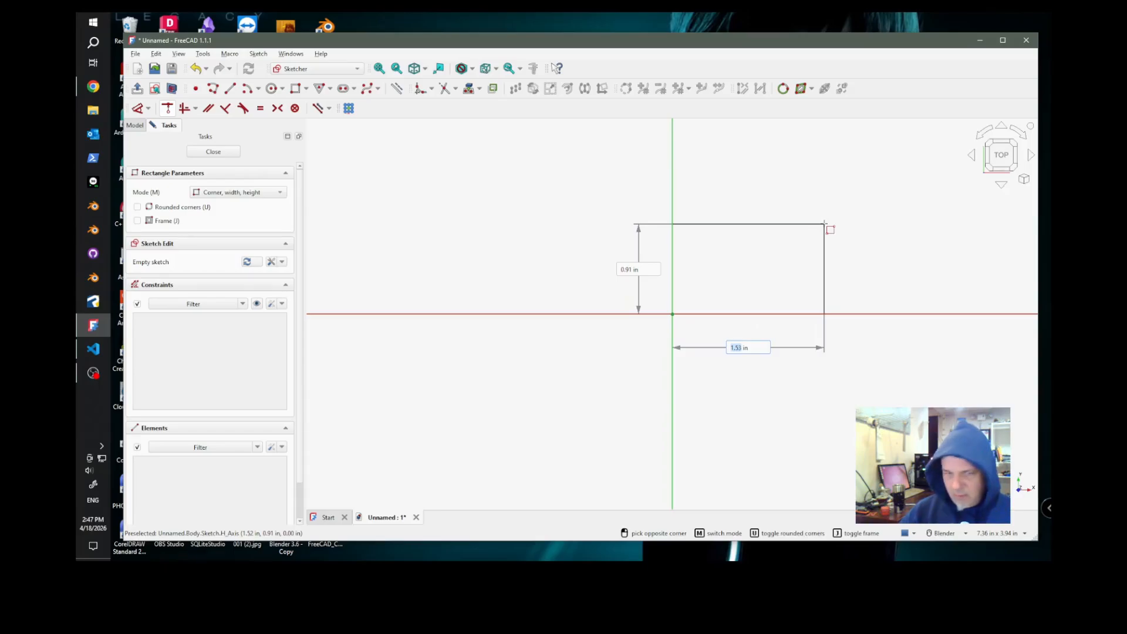
type("2")
key("Tab")
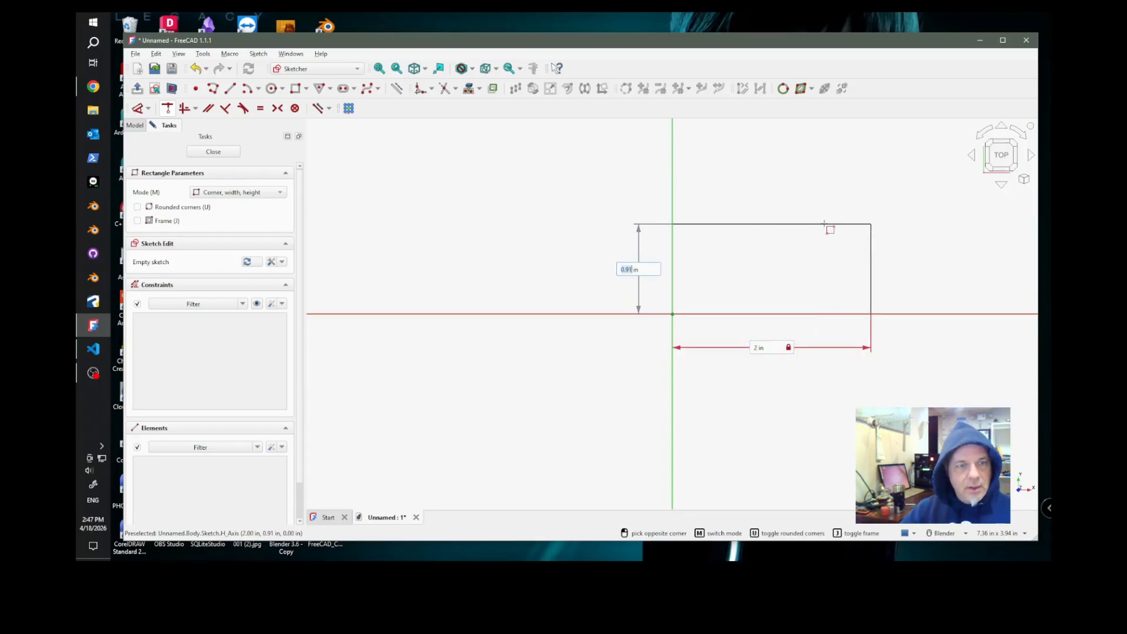
type("2")
key("Return")
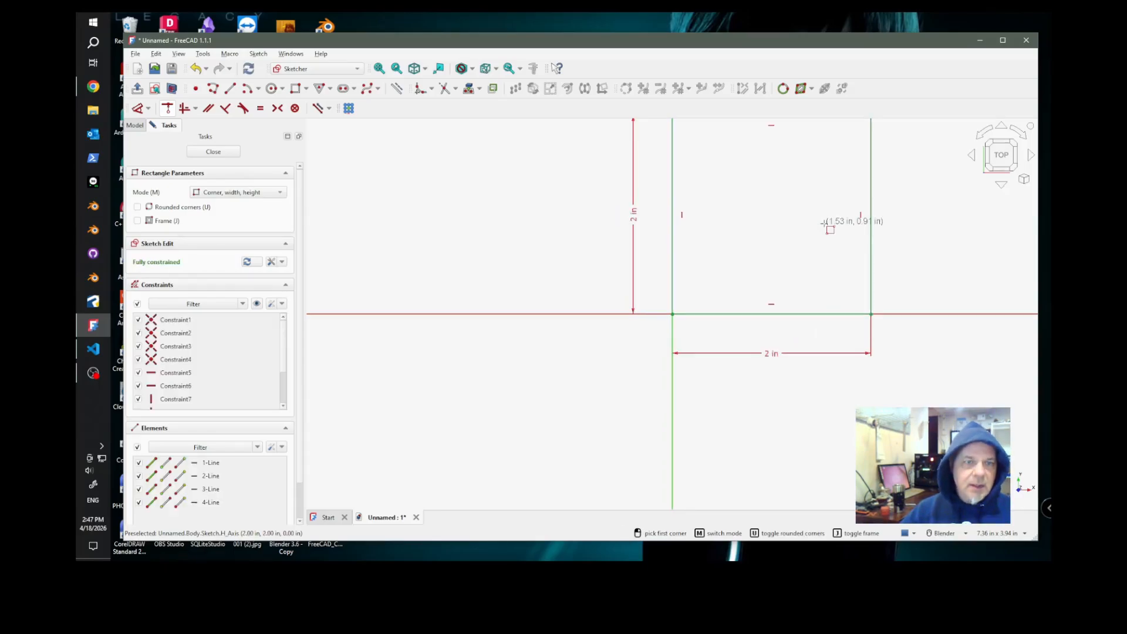
scroll(511, 377, "down", 5)
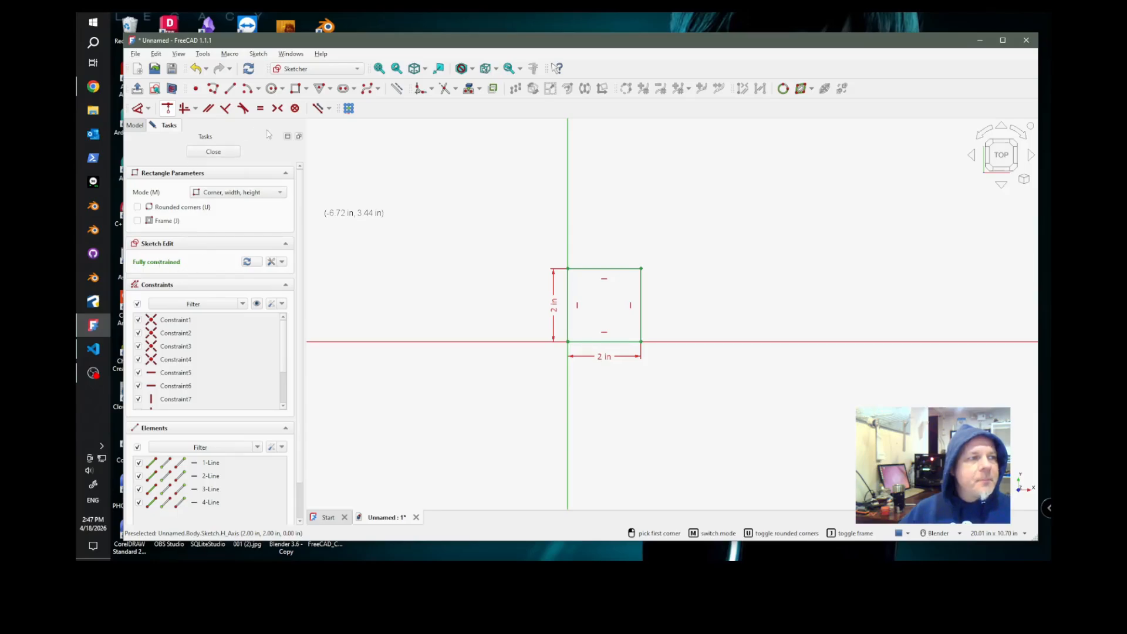
key("Escape")
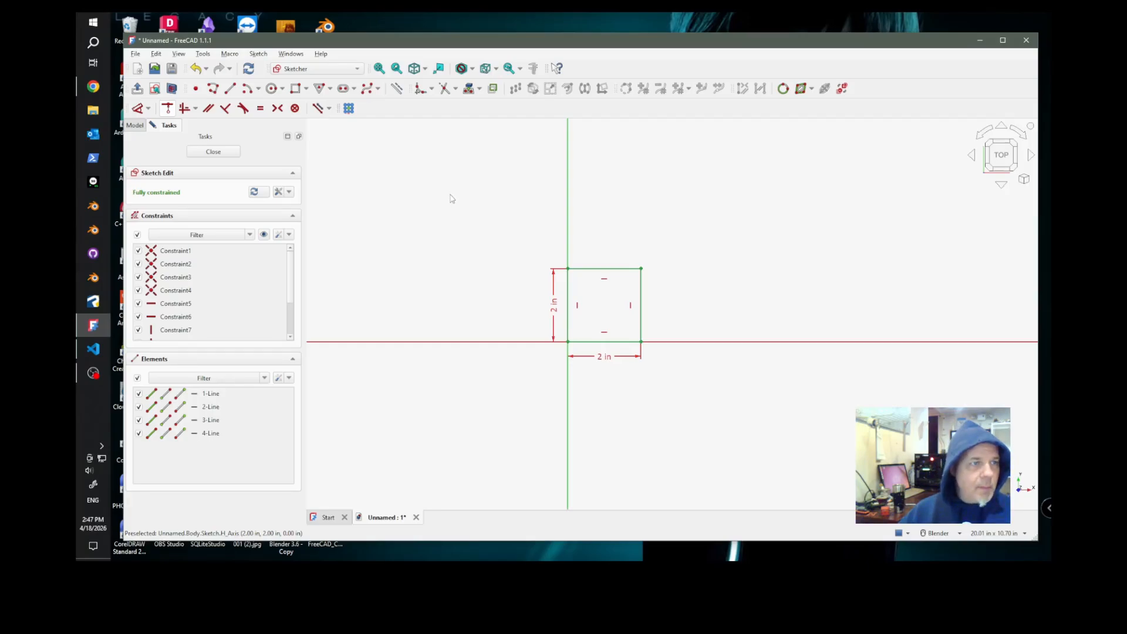
- Run the Parametric Macro on all four sides of the square to create an array of 3 rows and 3 columns with 1 in row and column gaps
left_click_drag(520, 249, 682, 386)
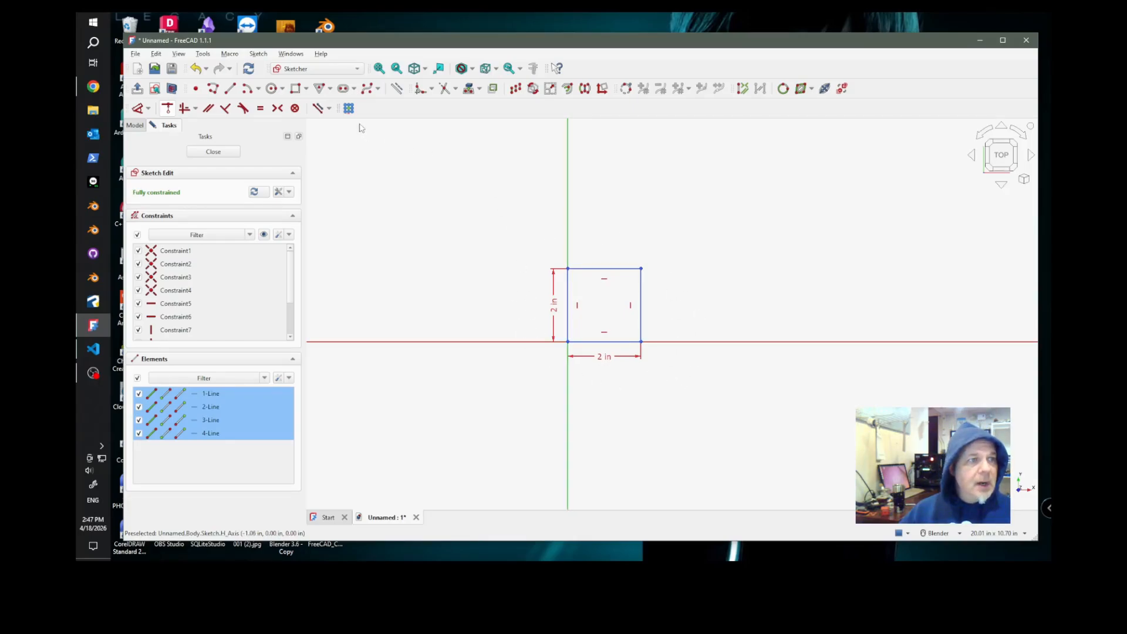
left_click(348, 108)
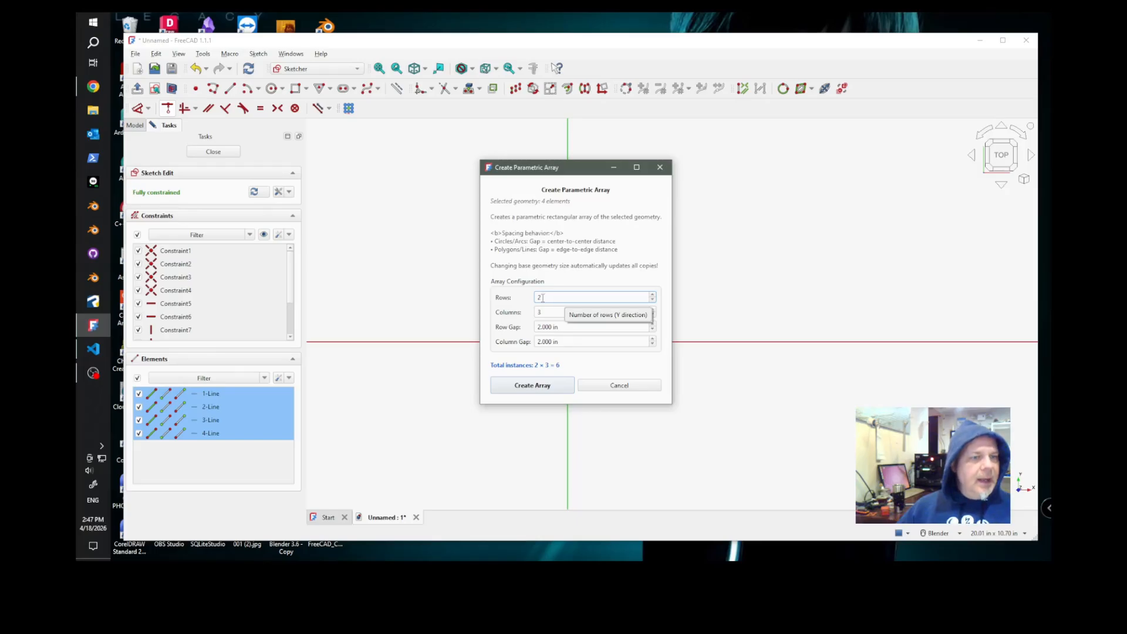
left_click_drag(543, 299, 534, 299)
type("3")
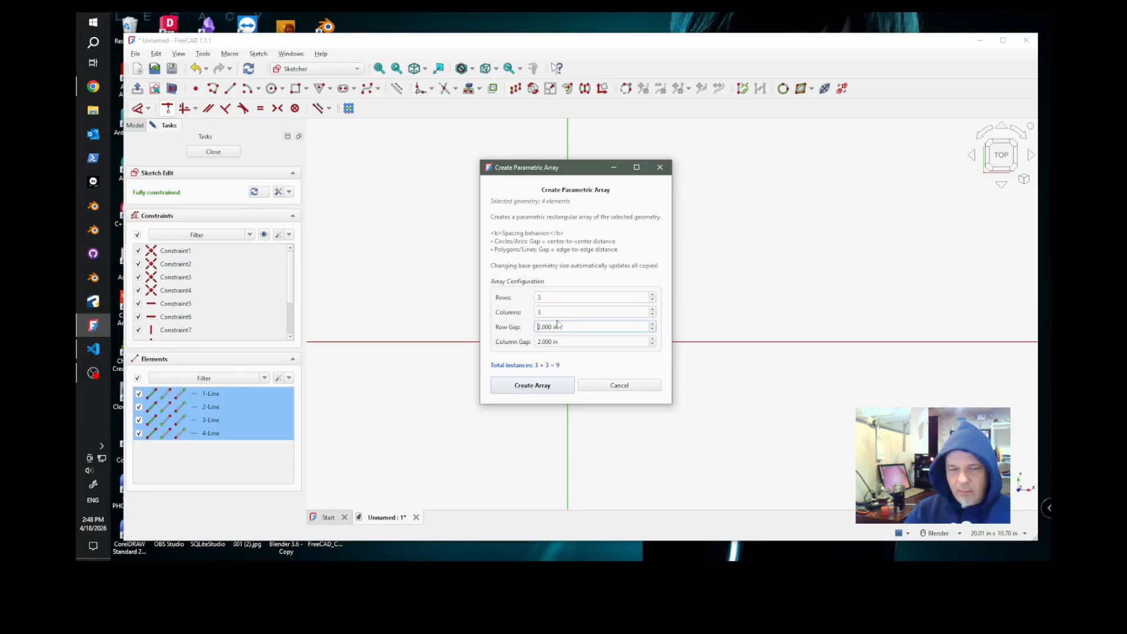
key("Tab")
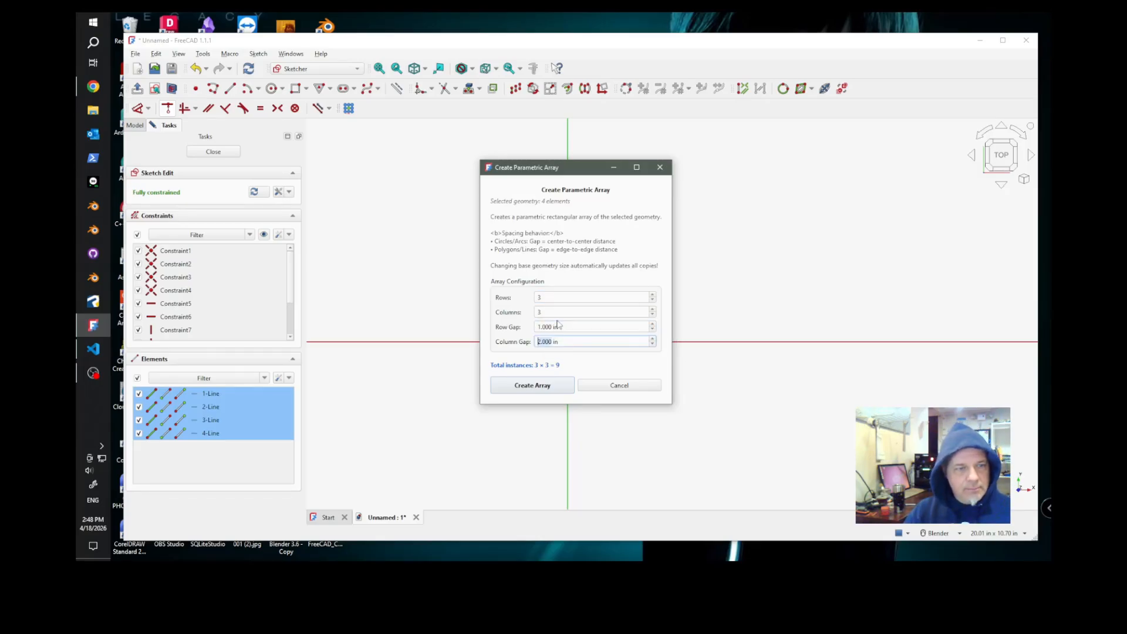
type("1")
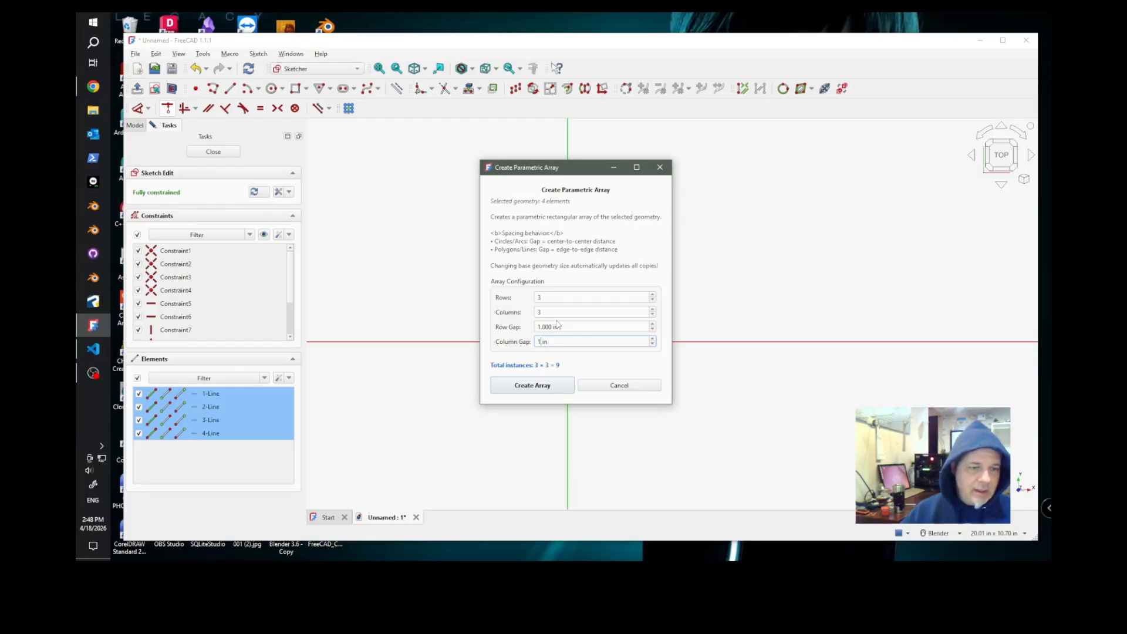
key("Tab")
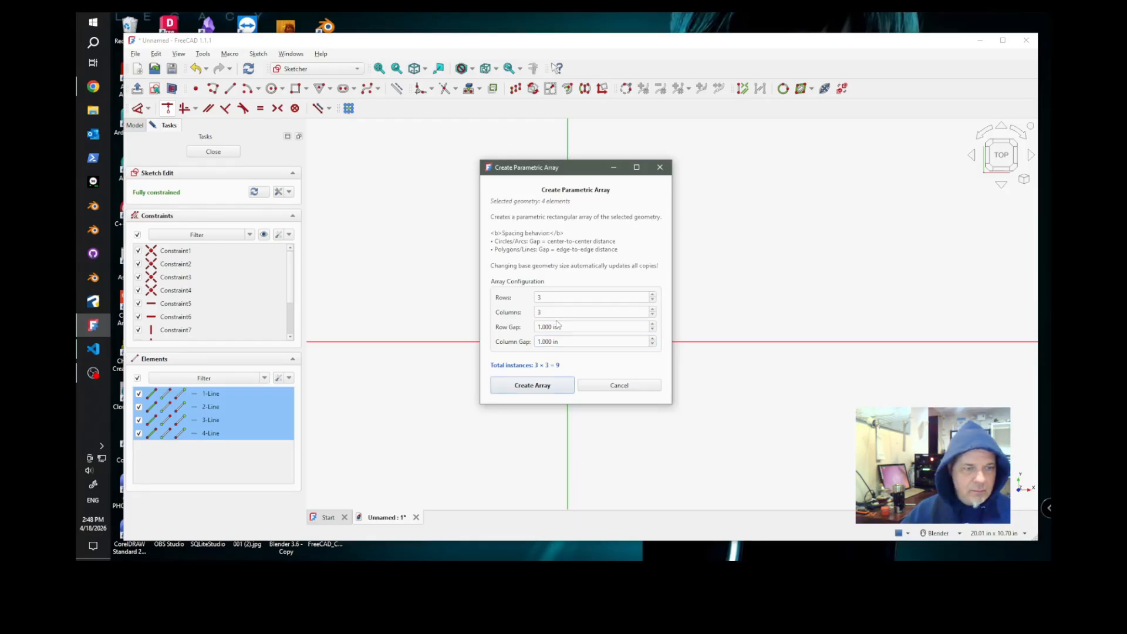
left_click(533, 386)
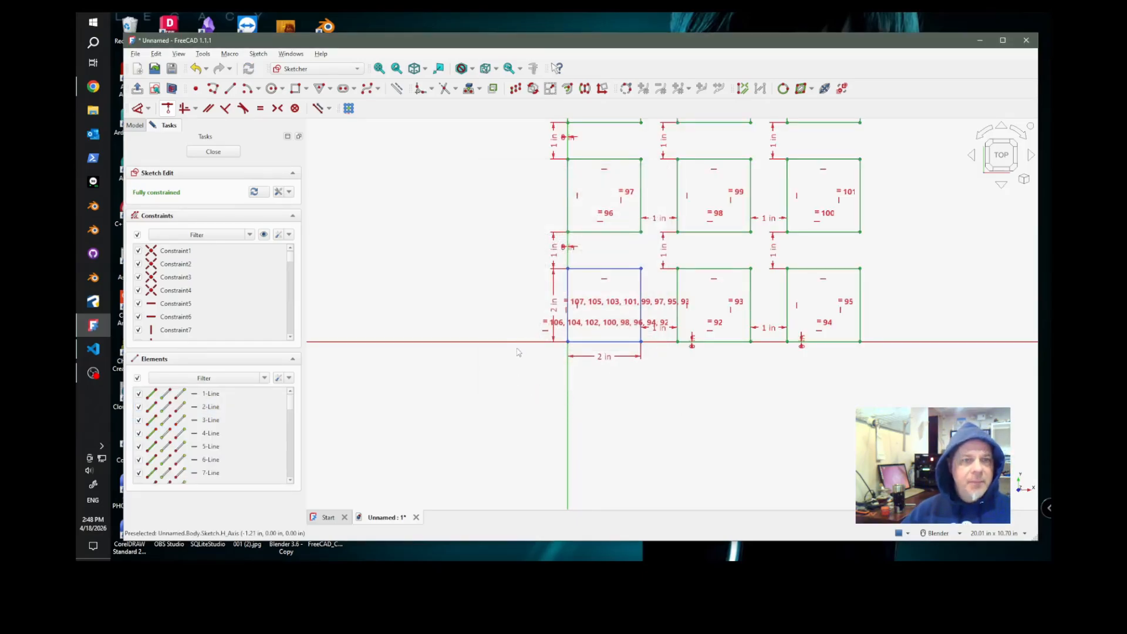
- Set the base square's width dimension to 1 in
scroll(505, 376, "down", 3)
scroll(563, 378, "up", 2)
scroll(581, 387, "down", 2)
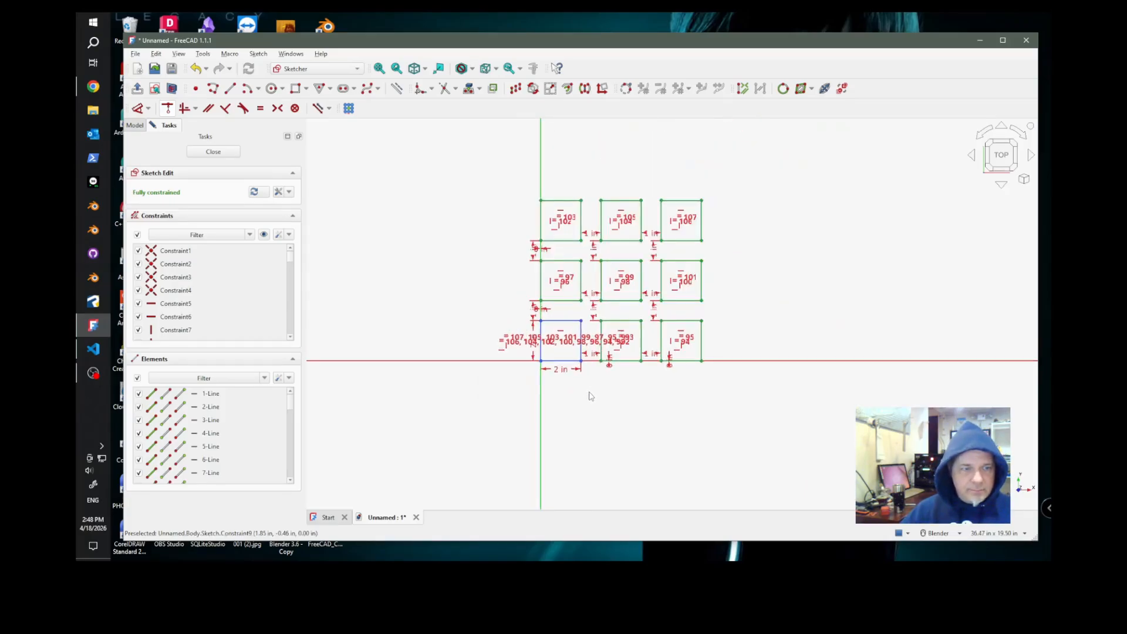
scroll(576, 395, "up", 1)
double_click(556, 369)
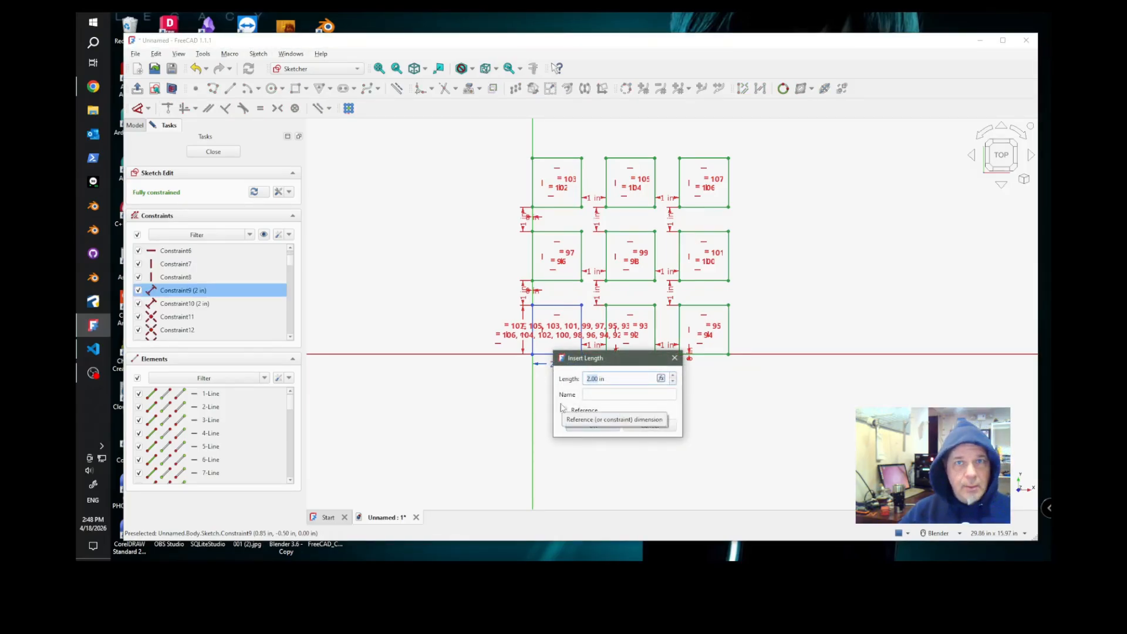
type("1")
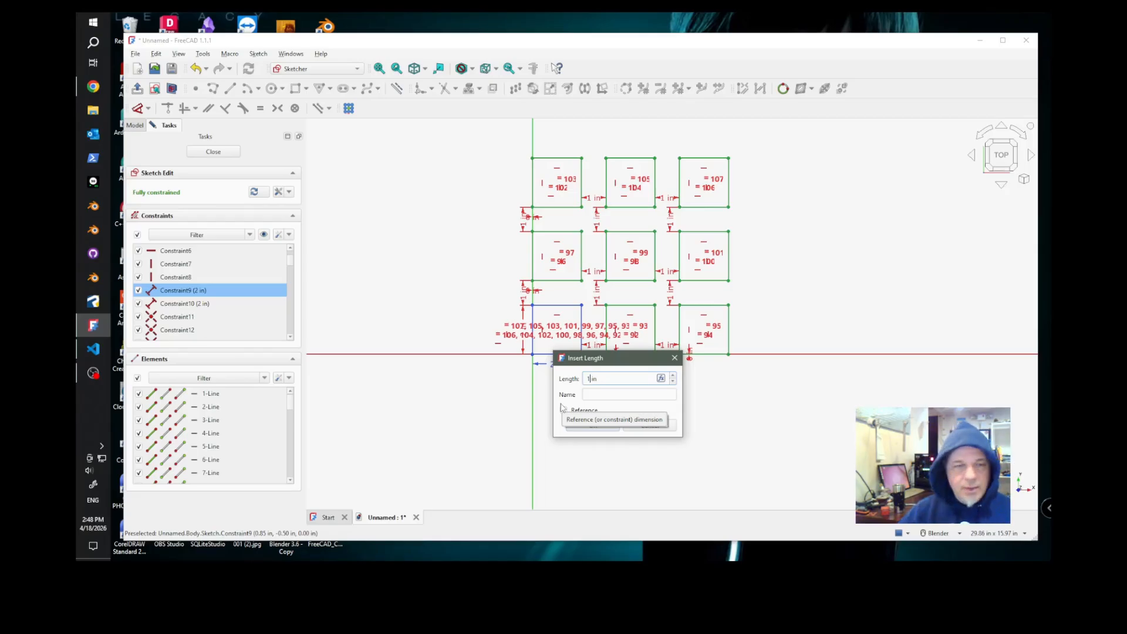
key("Return")
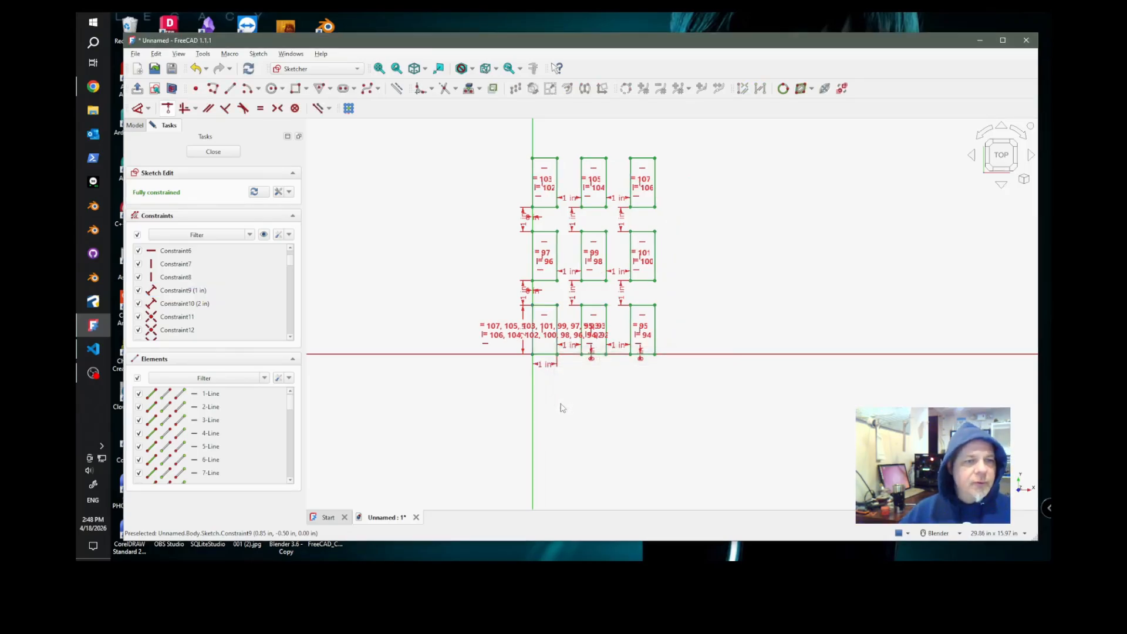
- Set the base rectangle's height dimension to 5 in and check the whole array
scroll(528, 340, "up", 8)
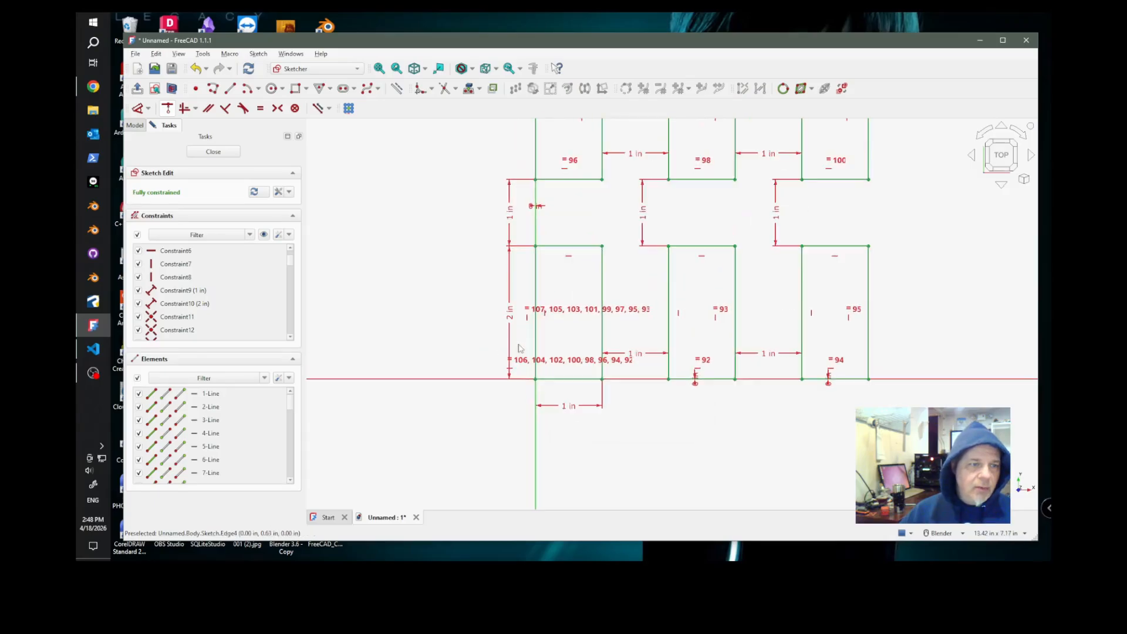
double_click(503, 288)
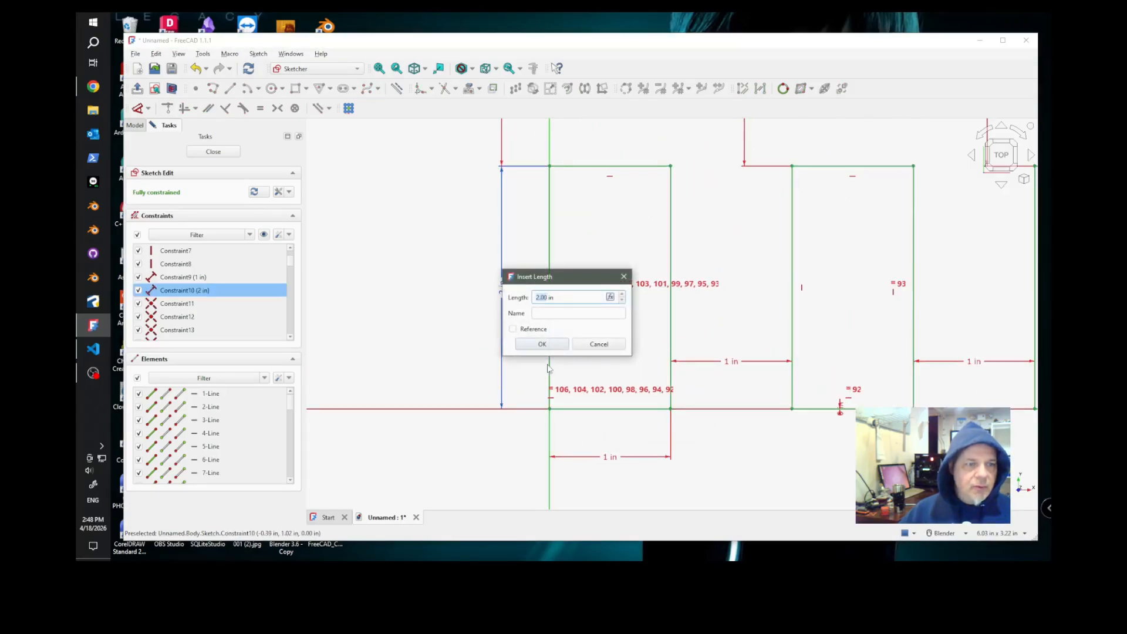
type("5")
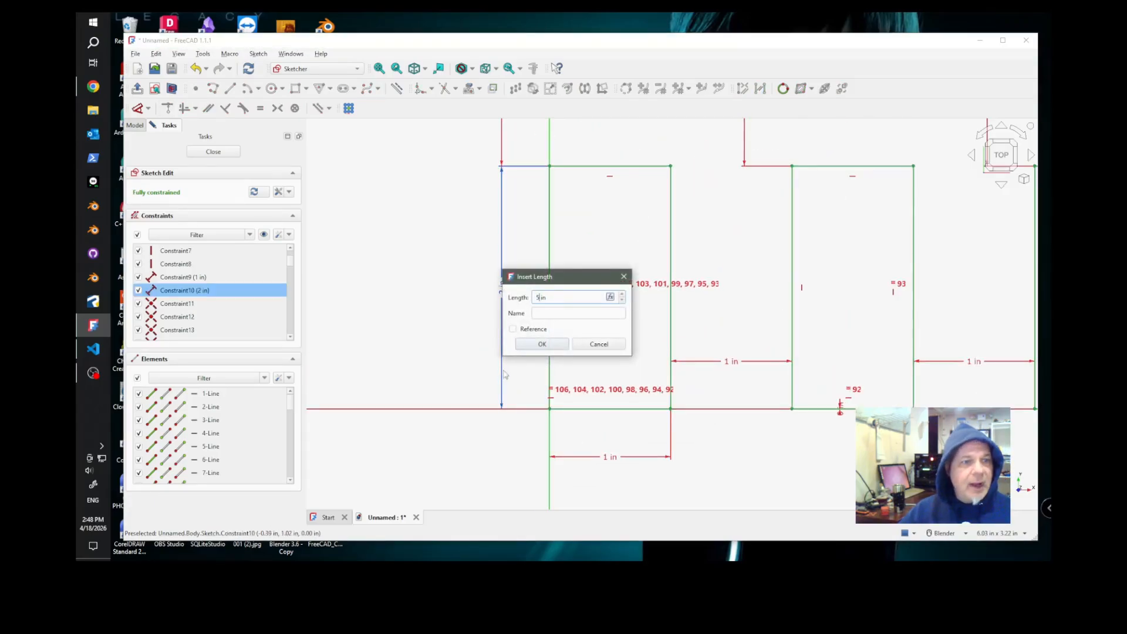
key("Return")
scroll(592, 363, "down", 5)
scroll(591, 362, "down", 4)
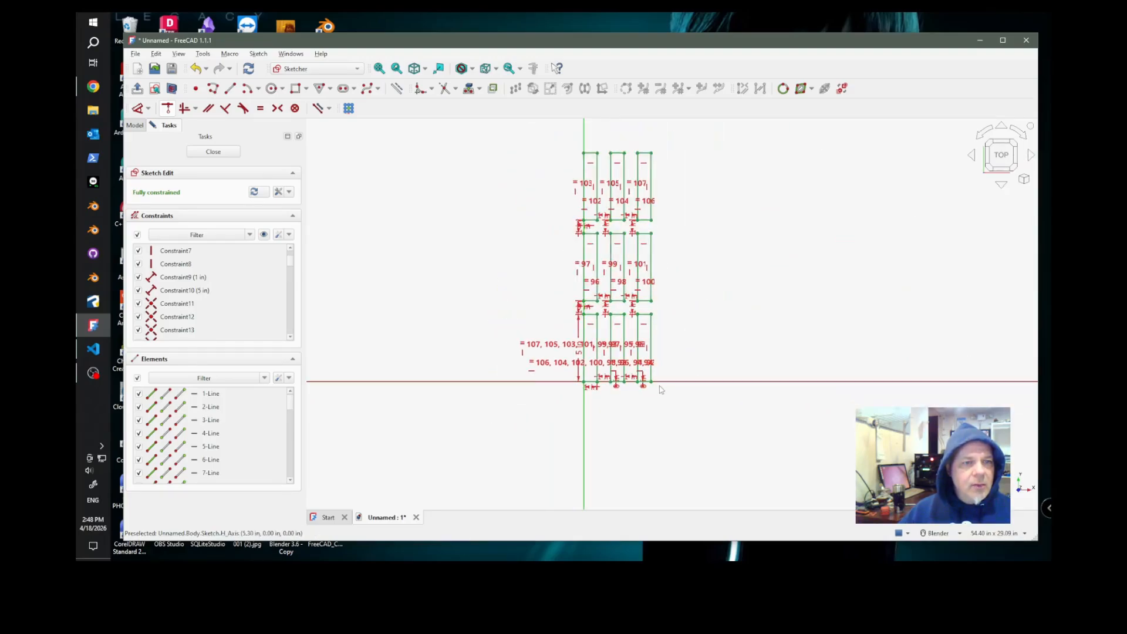
scroll(616, 255, "up", 5)
scroll(724, 214, "down", 3)
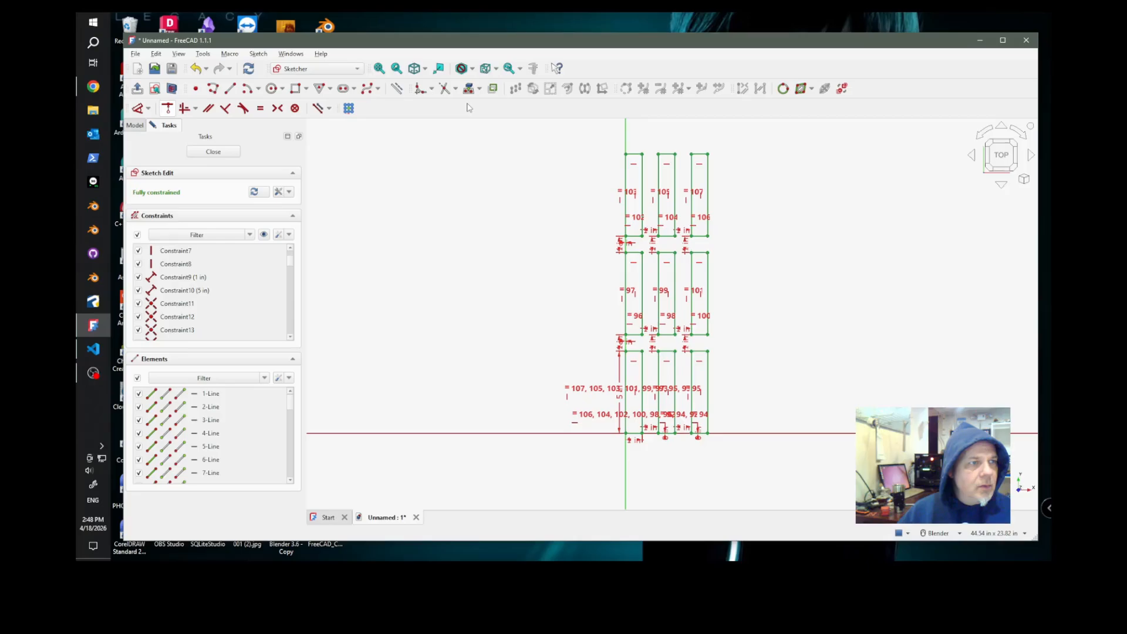
- Draw a 1 in diameter circle in the empty area to the right of the rectangle array
left_click(271, 88)
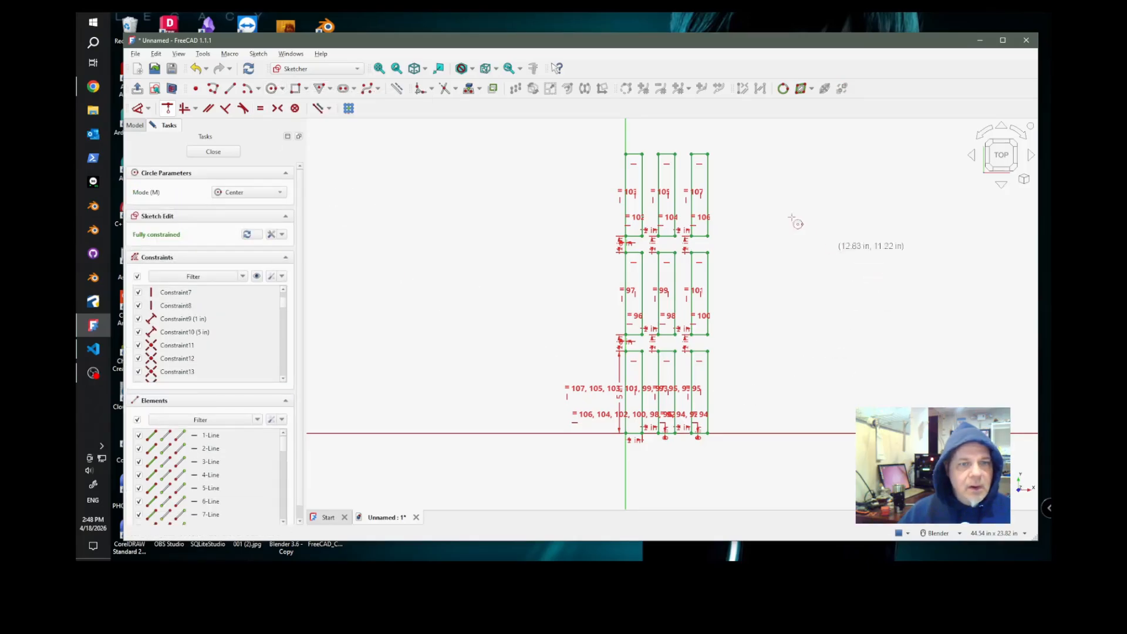
left_click(781, 202)
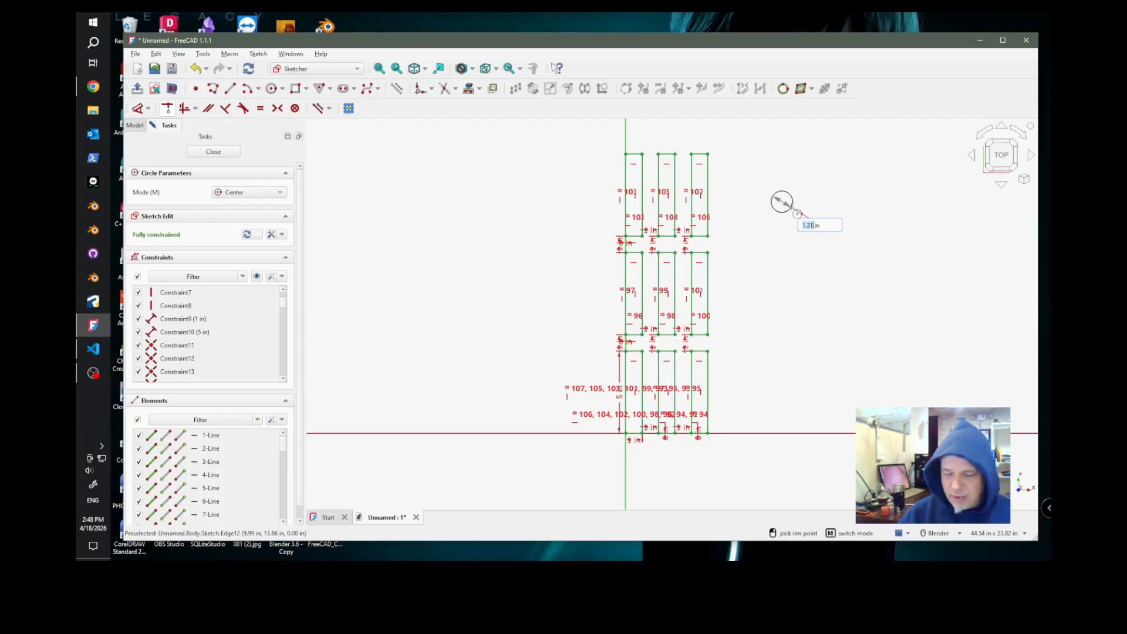
left_click(797, 214)
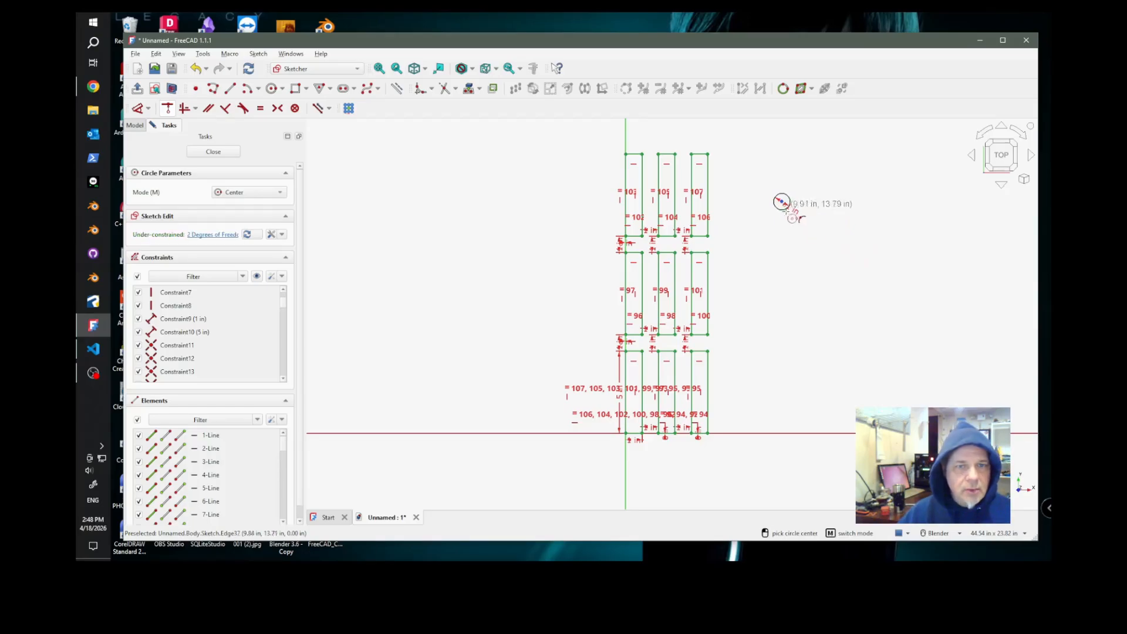
right_click(798, 245)
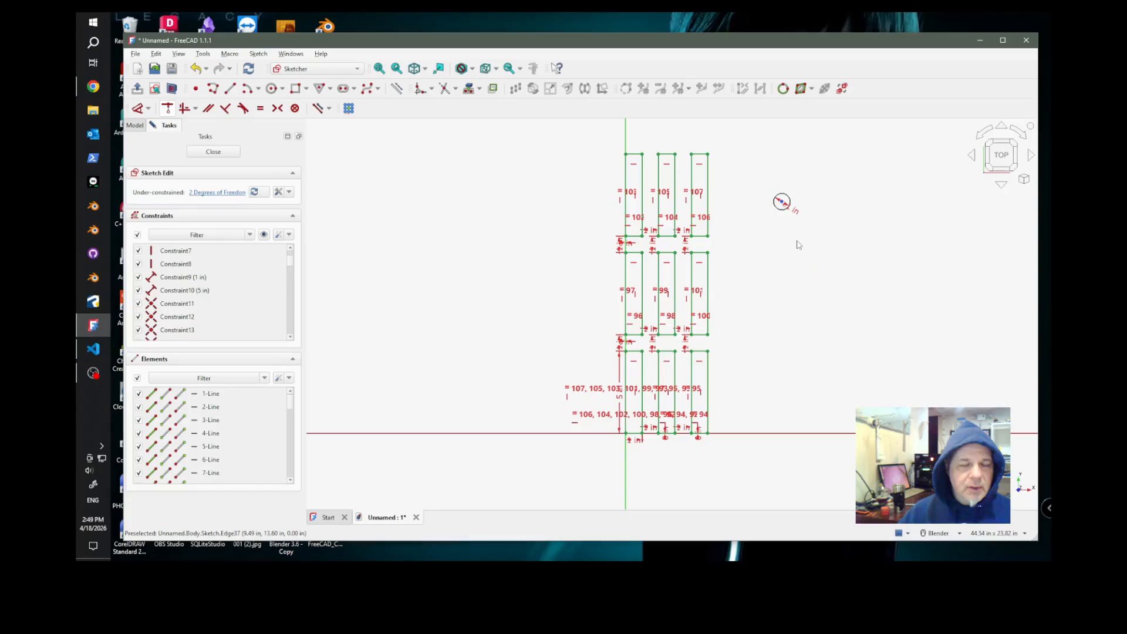
- Run the Parametric Macro on the circle to create an array of 2 rows and 3 columns with 2 in row and column gaps
left_click(775, 209)
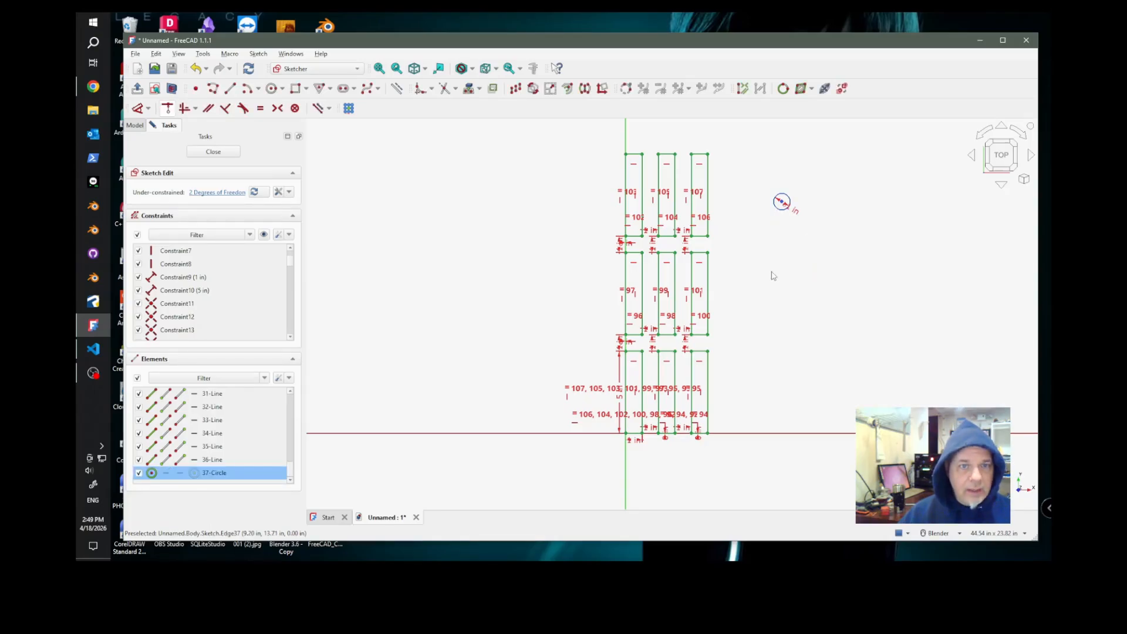
left_click(349, 108)
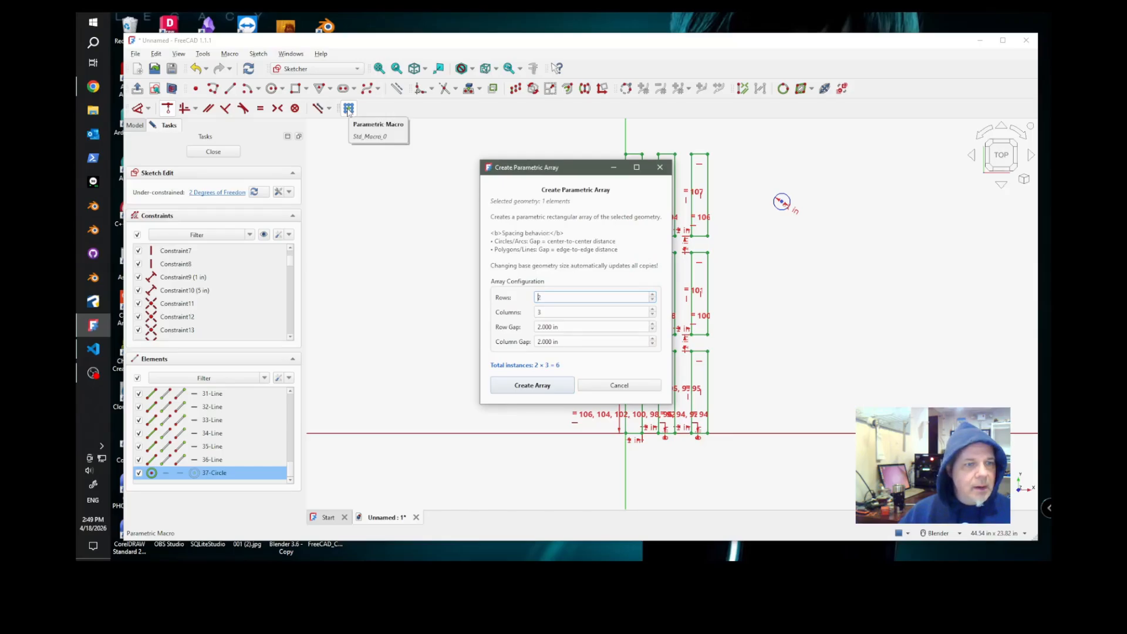
left_click(530, 385)
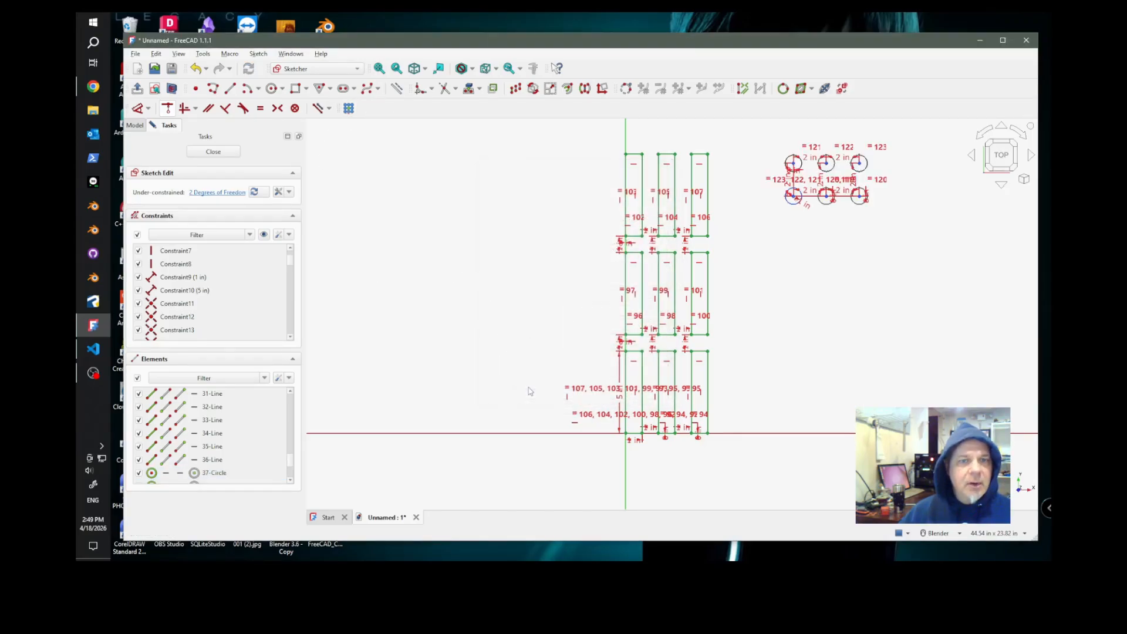
- Move the circle array so its base circle's center sits about 11.85 in right of and 16 in above the origin
scroll(870, 168, "up", 4)
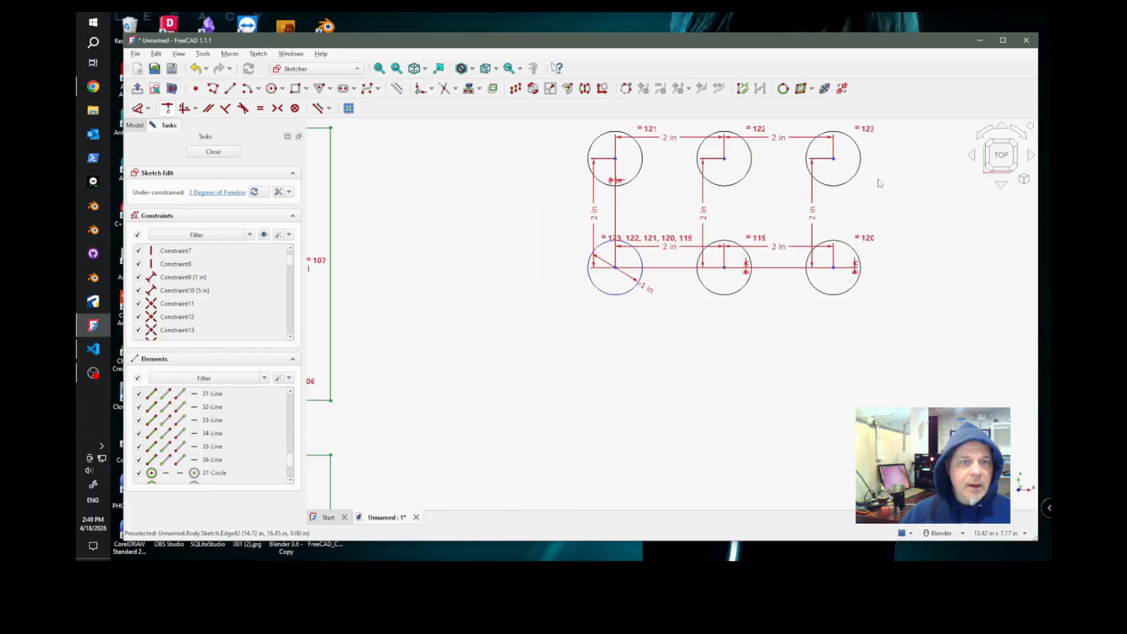
scroll(628, 367, "down", 2)
scroll(634, 370, "up", 1)
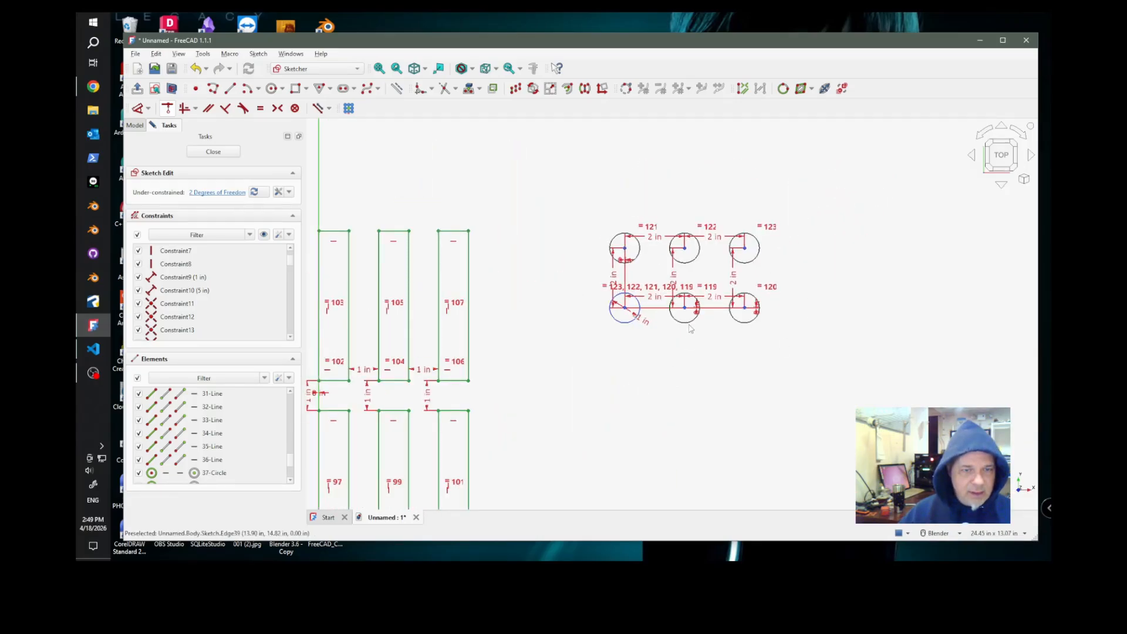
mouse_move(689, 328)
left_mouse_down()
mouse_move(681, 360)
mouse_move(825, 389)
mouse_move(696, 255)
mouse_move(696, 288)
mouse_move(740, 282)
mouse_move(765, 302)
mouse_move(728, 302)
mouse_move(736, 281)
mouse_move(674, 305)
left_mouse_up()
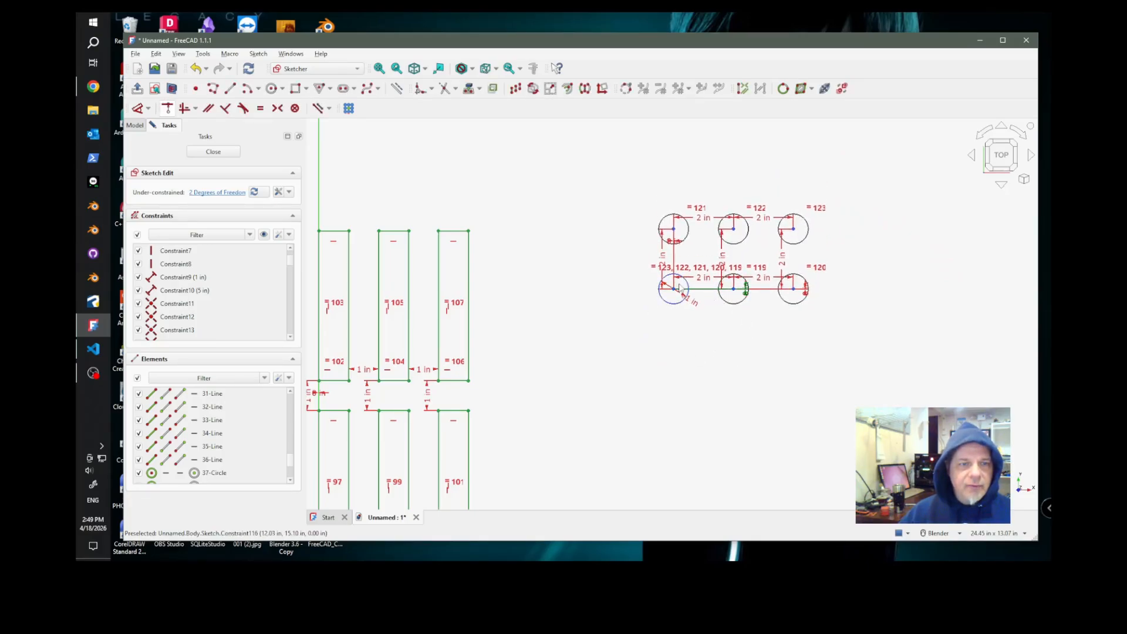
scroll(685, 335, "down", 4)
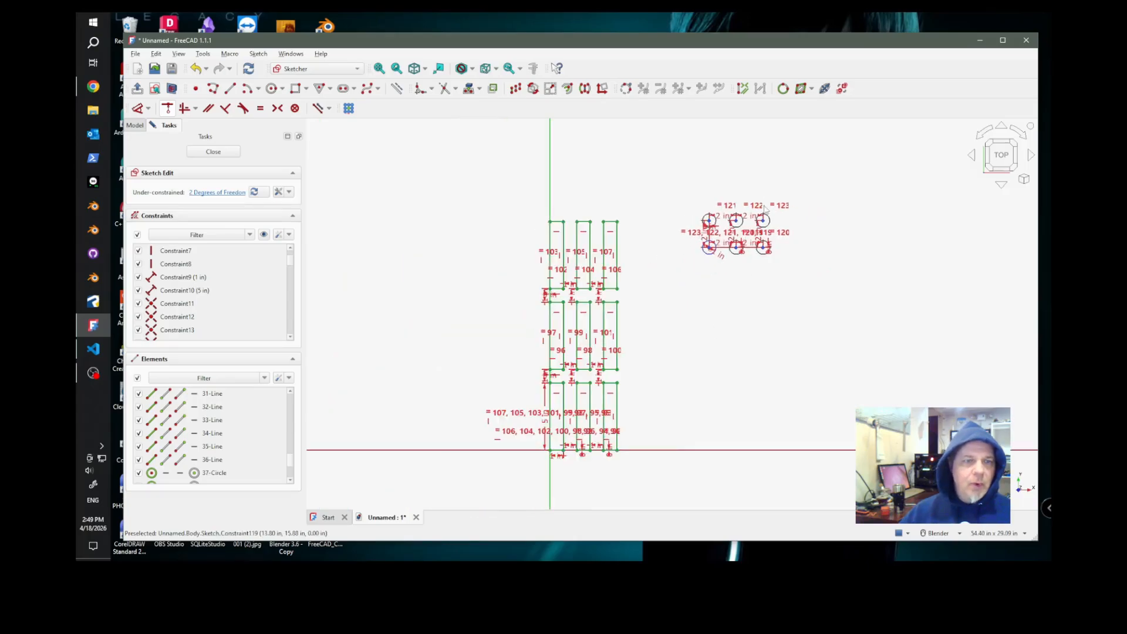
- Dimension the base circle's center vertically and horizontally from the sketch origin, and try to move a circle in the array
scroll(676, 305, "up", 5)
key("d")
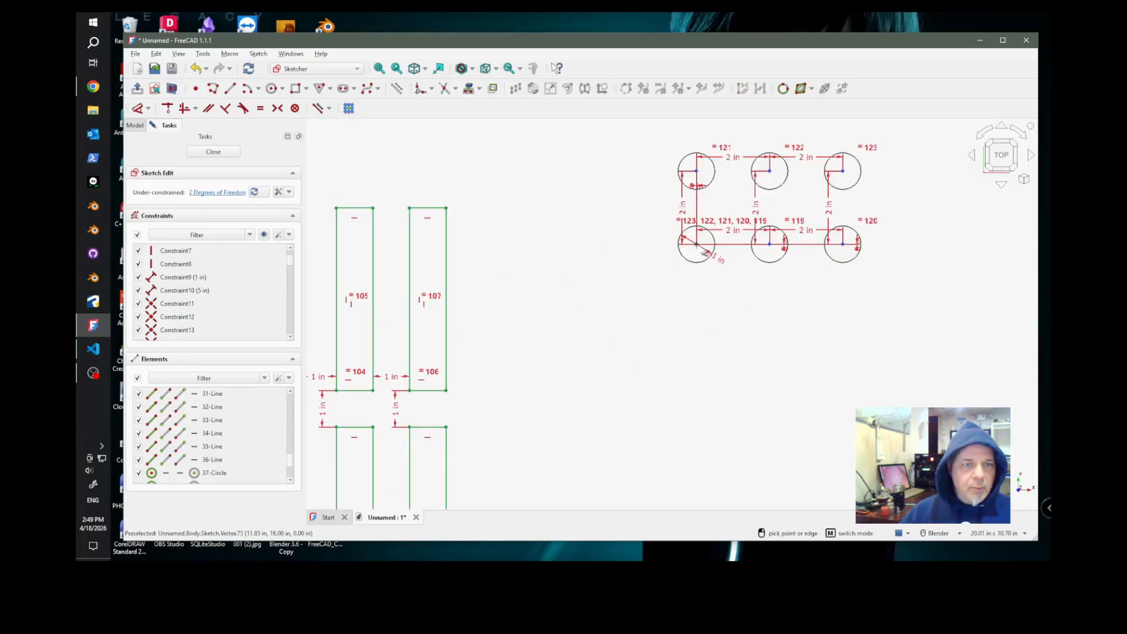
left_click(697, 245)
left_click(737, 342)
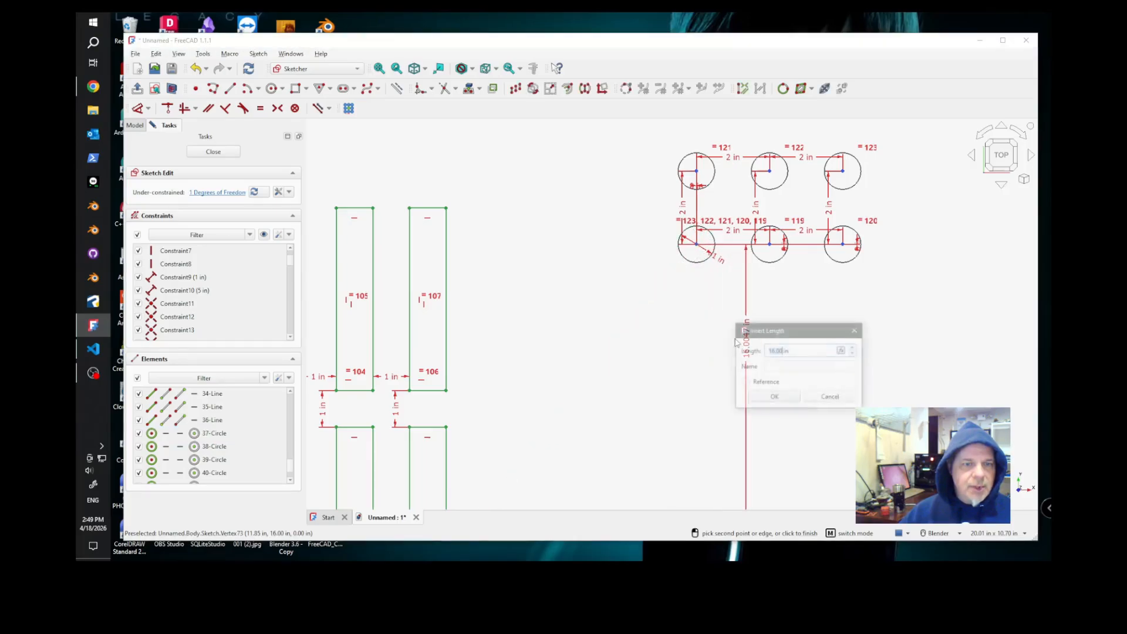
left_click(785, 395)
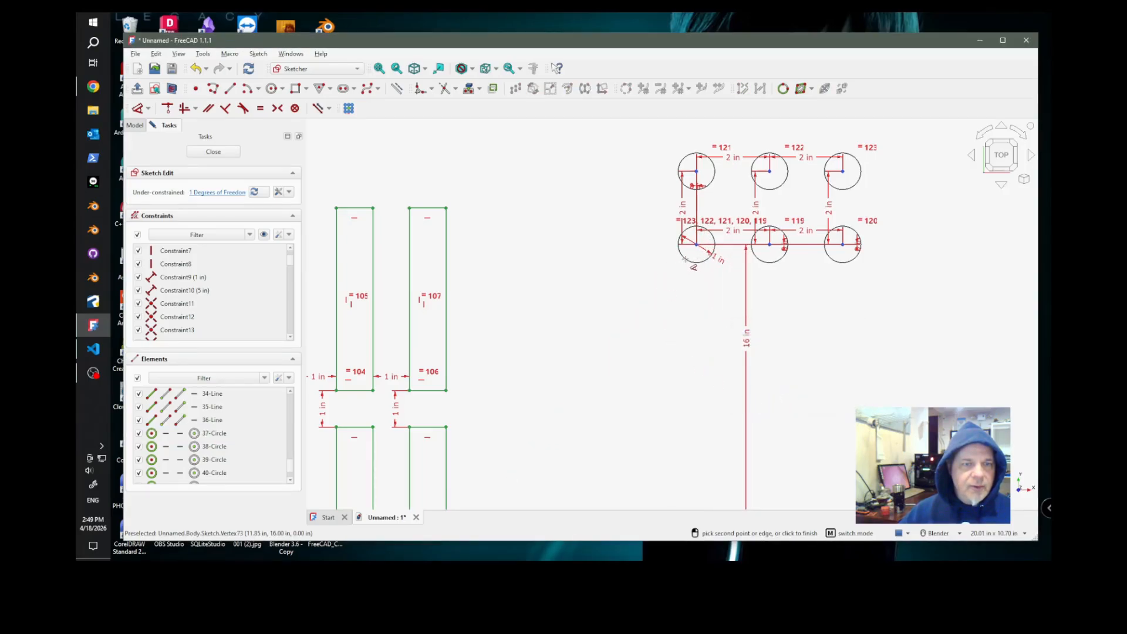
left_click(697, 244)
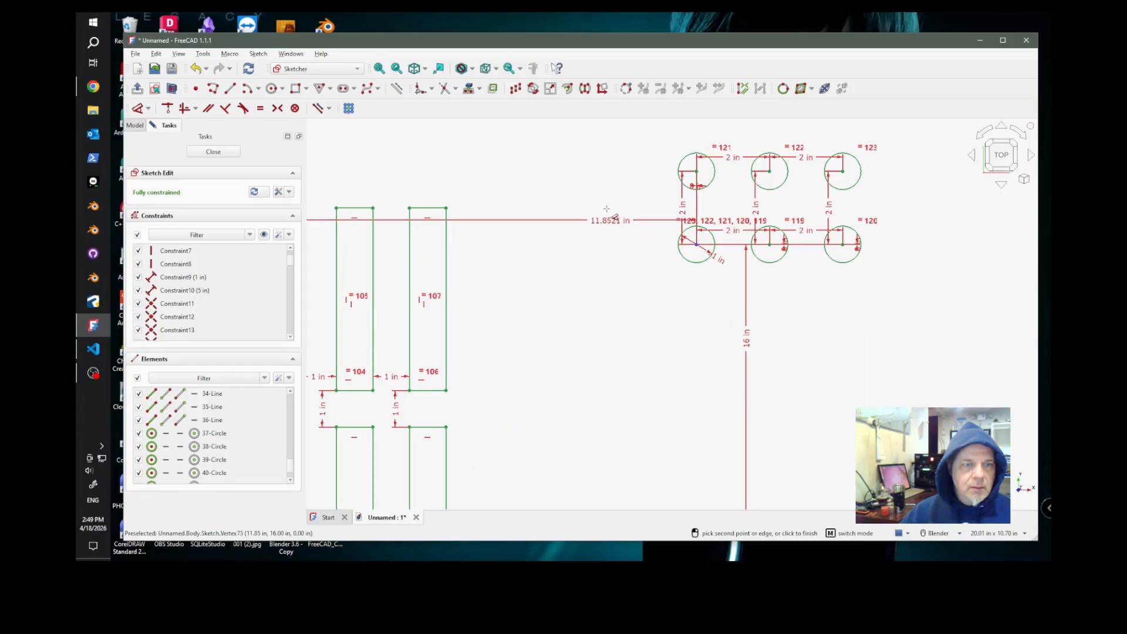
left_click(604, 221)
left_click(638, 269)
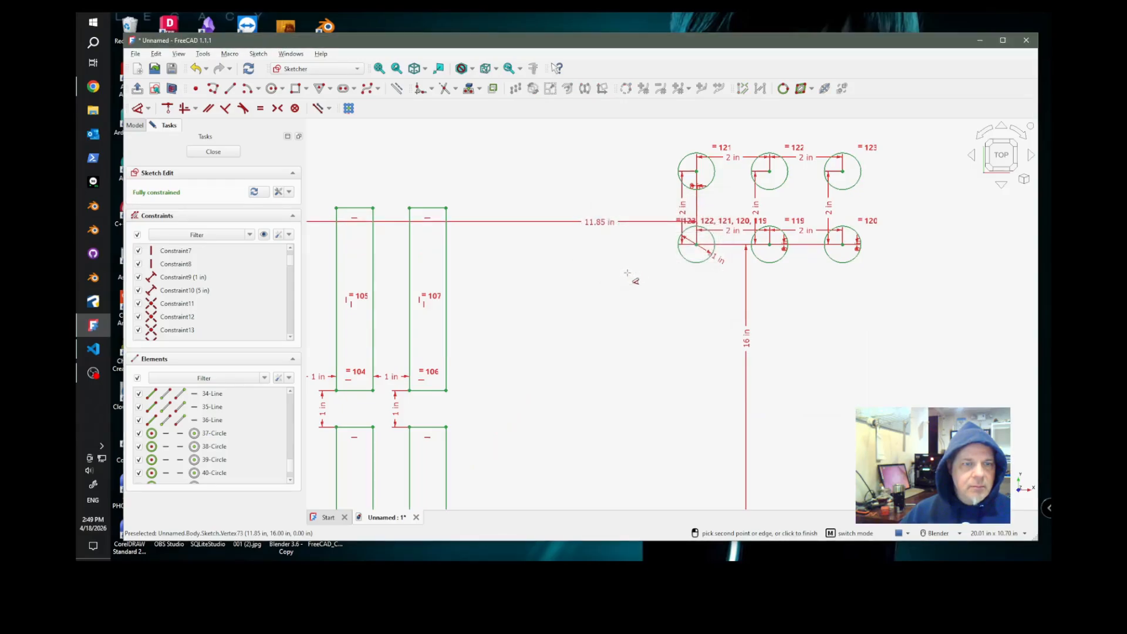
scroll(689, 259, "down", 3)
scroll(775, 218, "up", 3)
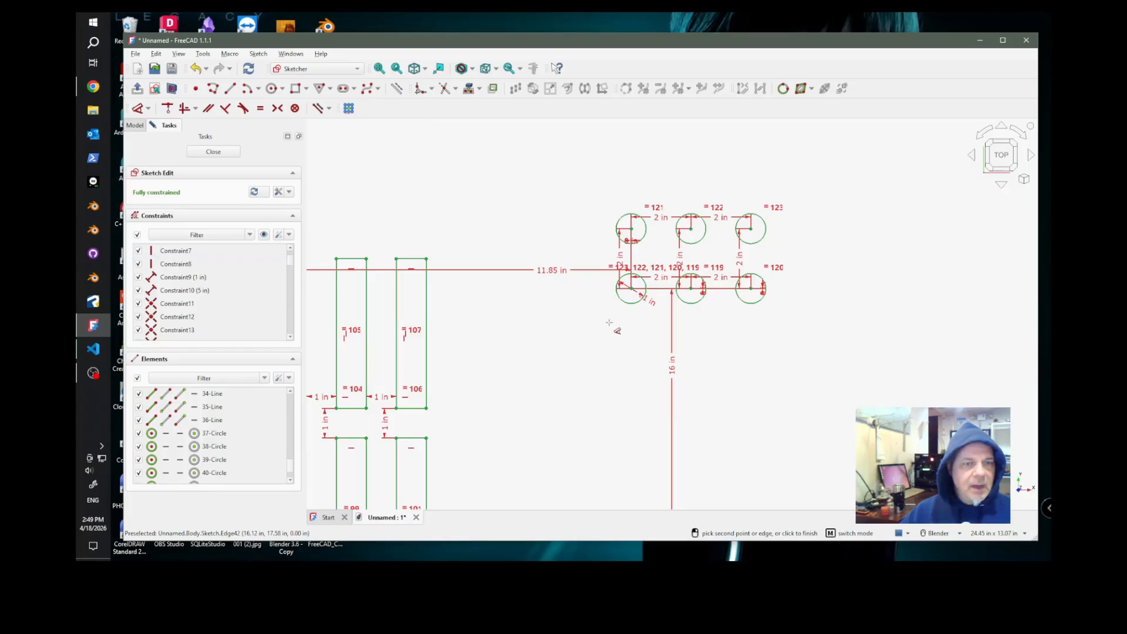
key("Escape")
mouse_move(696, 303)
left_mouse_down()
mouse_move(716, 302)
mouse_move(698, 327)
left_mouse_up()
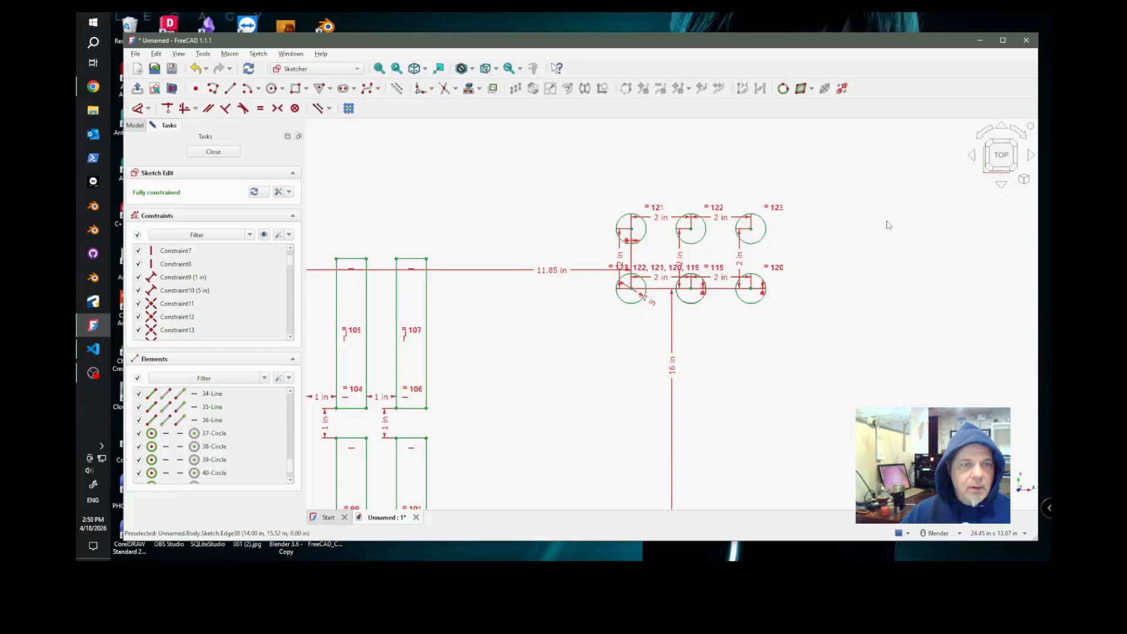
- Set the base circle's diameter to 1.5 in
scroll(883, 226, "down", 2)
scroll(713, 287, "up", 4)
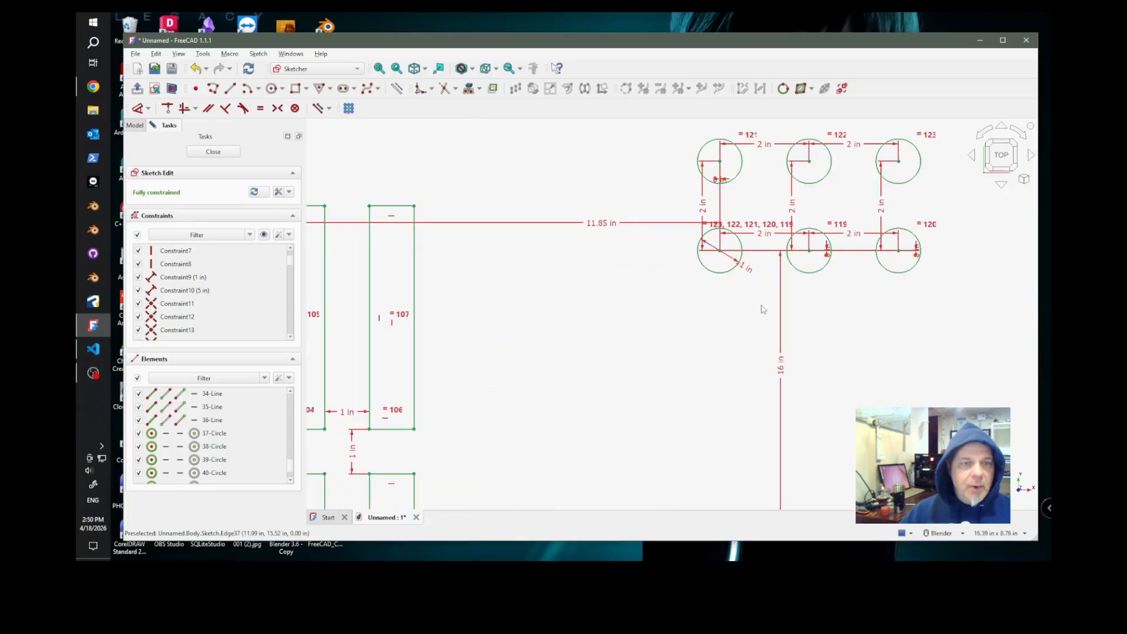
left_click(749, 272)
type("1.5")
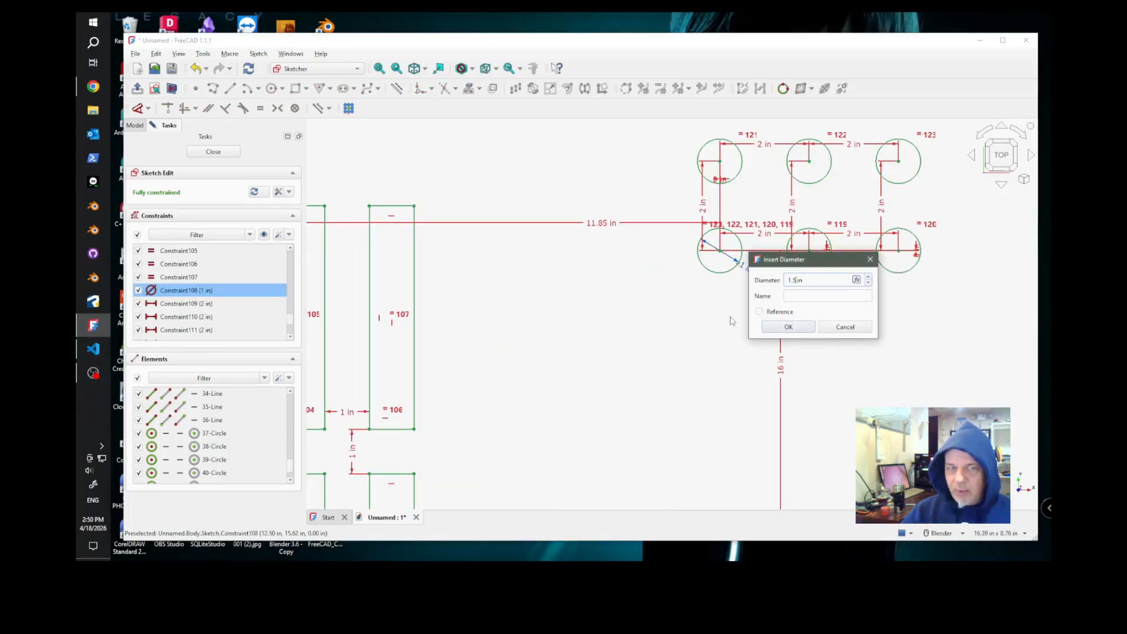
key("Return")
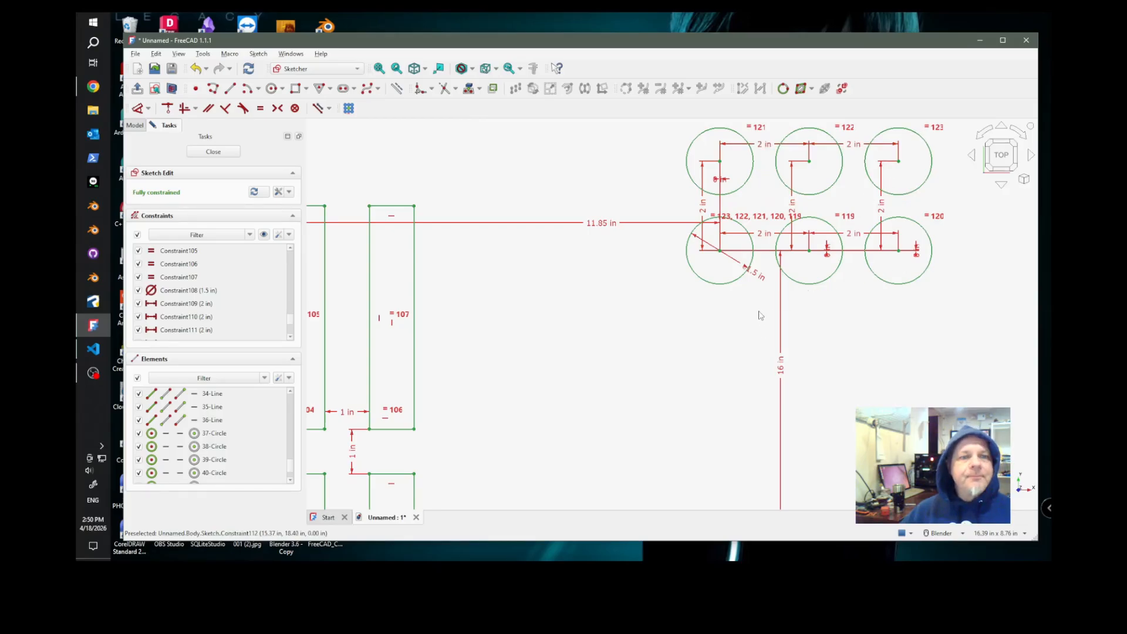
- Run the Parametric Array macro on the base circle and set the array's row and column gaps to 3 in
left_click(729, 285)
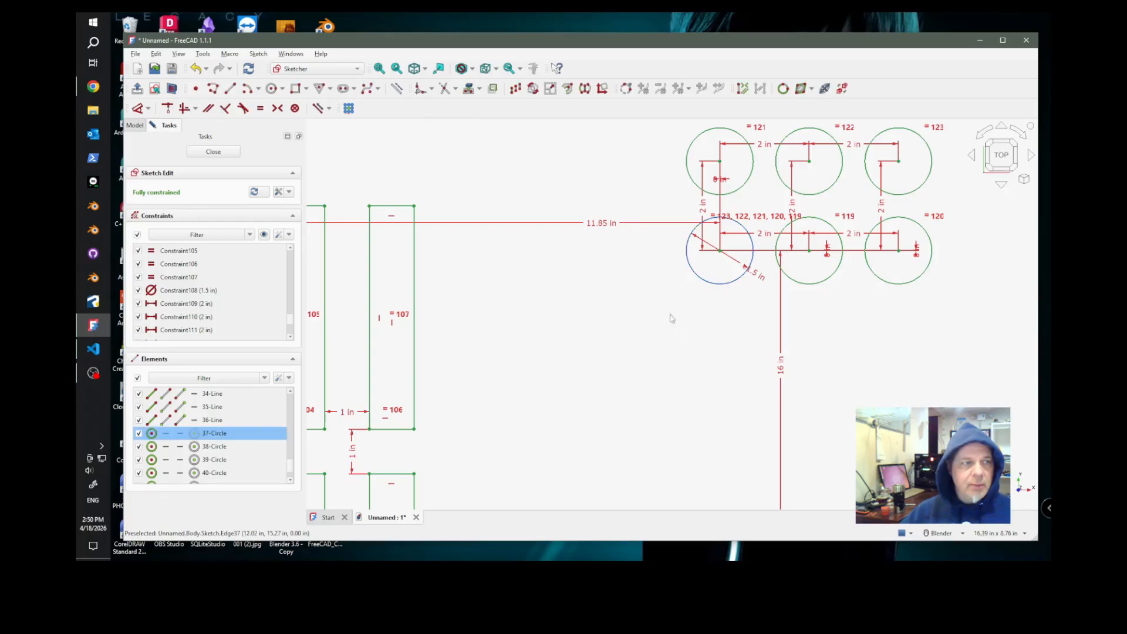
left_click(349, 109)
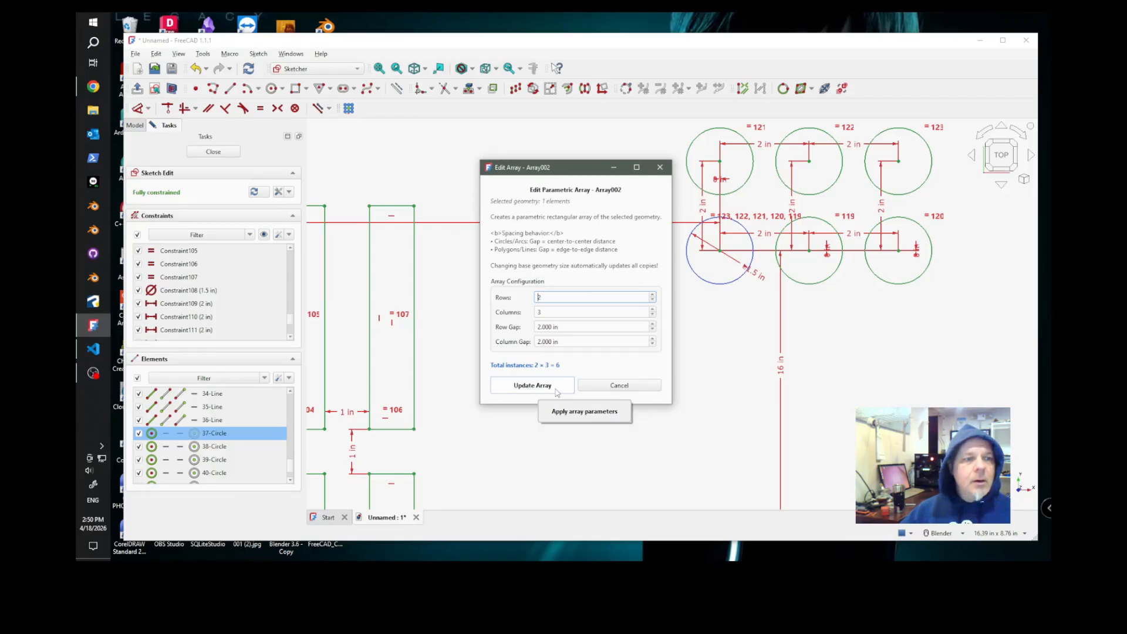
left_click(565, 327)
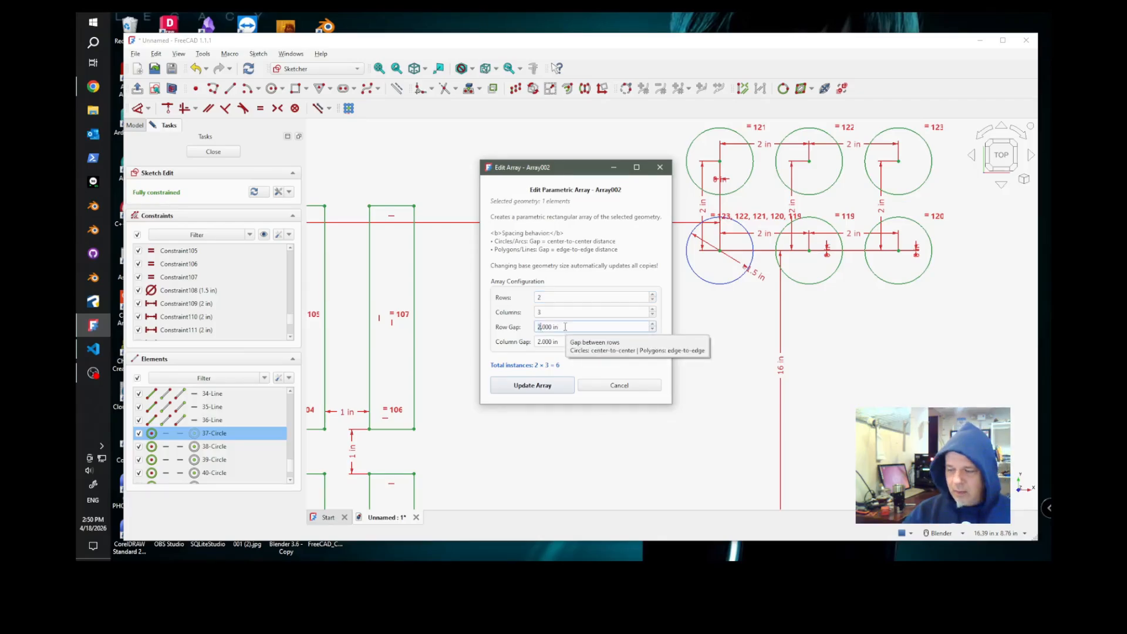
left_click(536, 343)
key("Delete")
key("Delete")
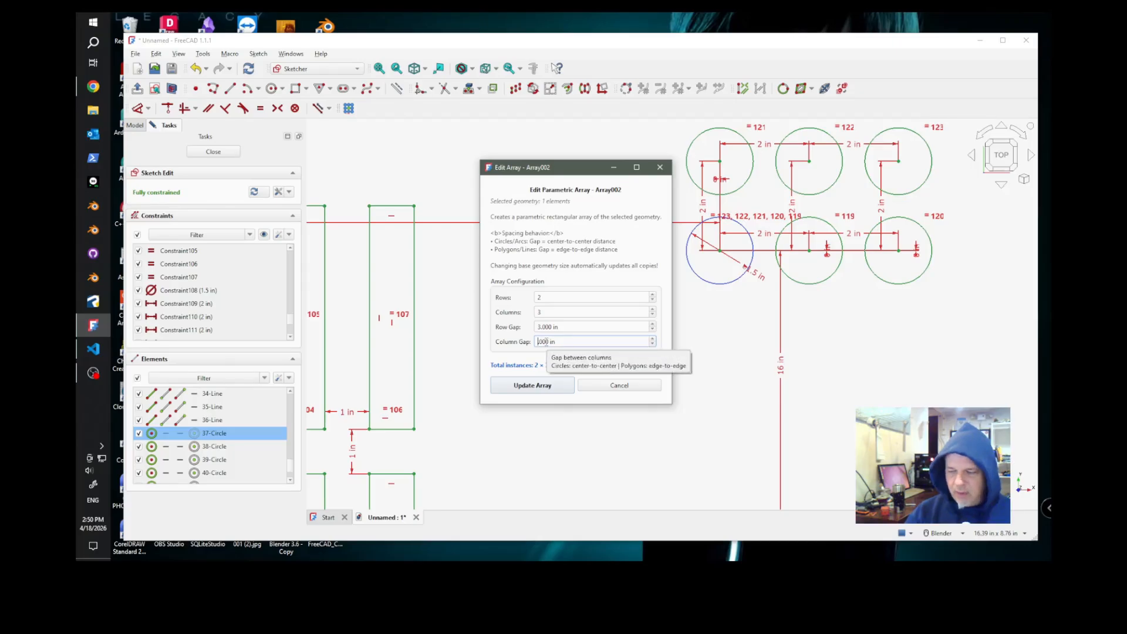
type("3.")
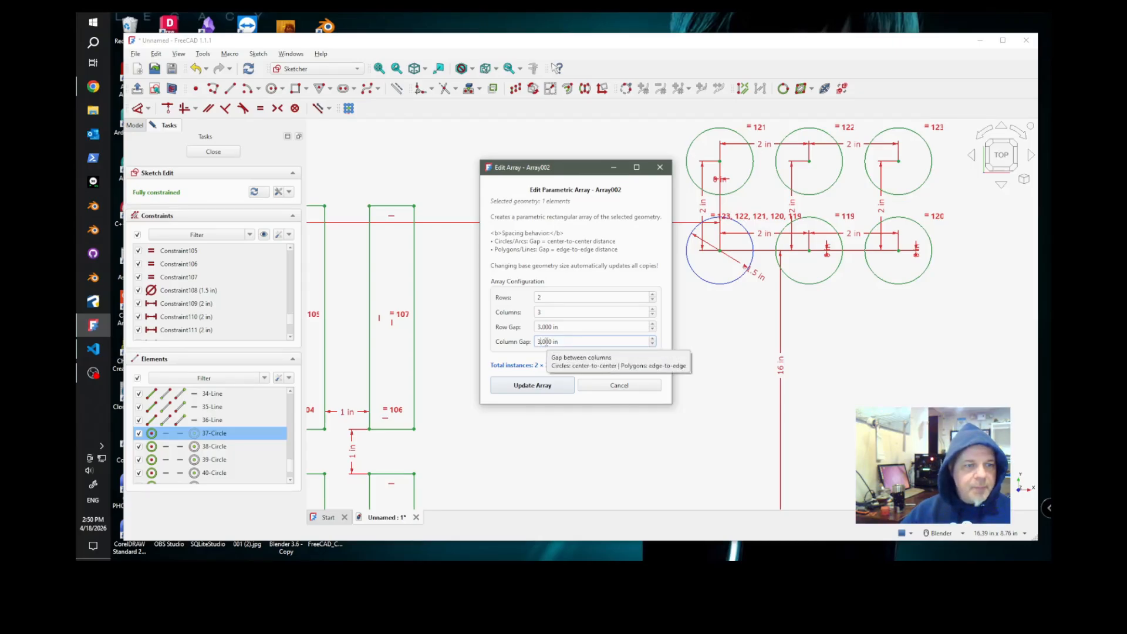
left_click(532, 385)
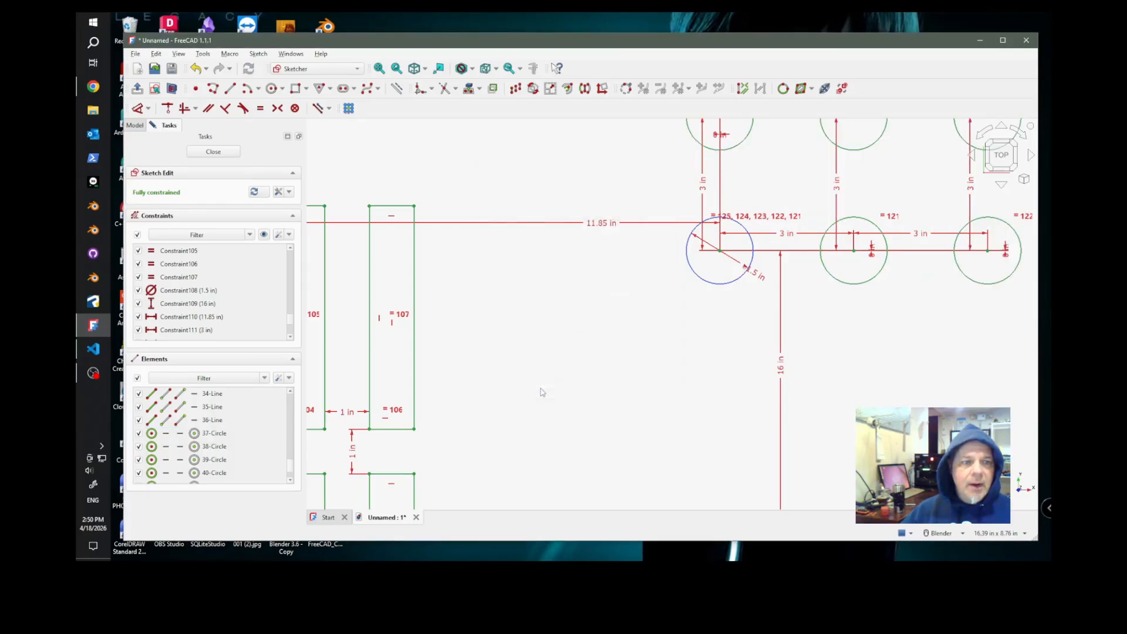
scroll(500, 375, "down", 3)
scroll(703, 232, "up", 2)
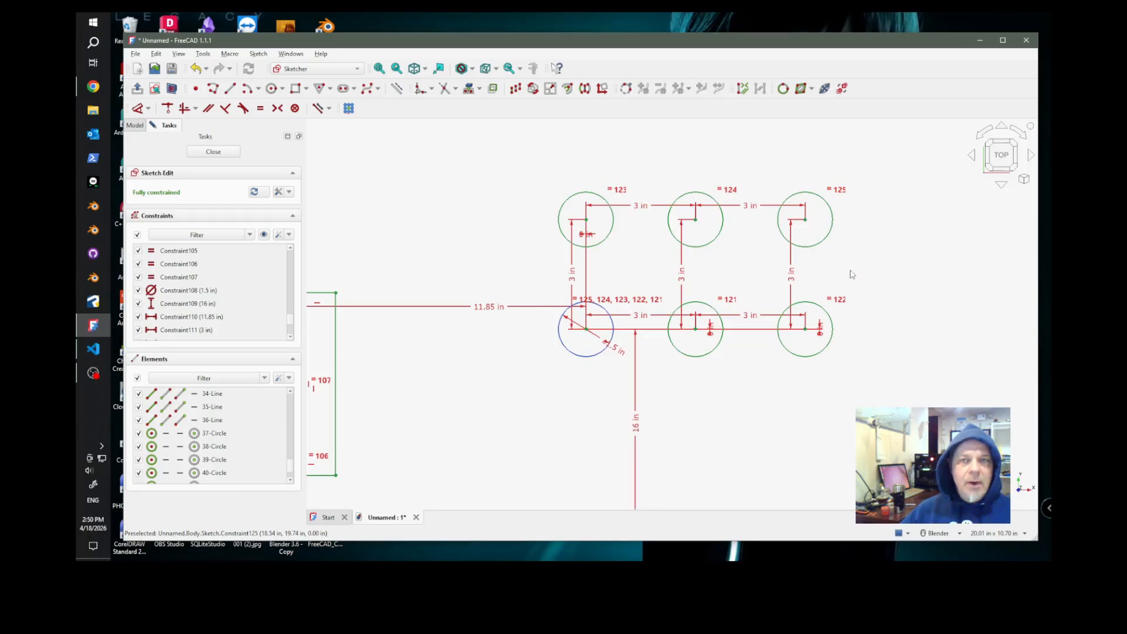
scroll(852, 274, "down", 4)
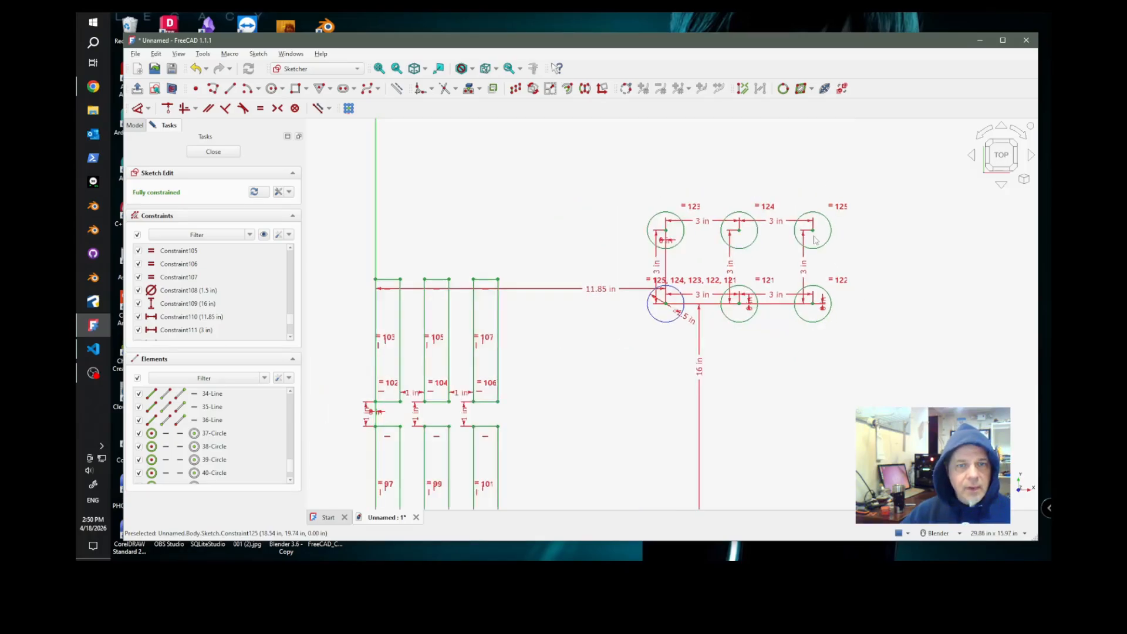
scroll(908, 258, "up", 2)
scroll(512, 227, "down", 2)
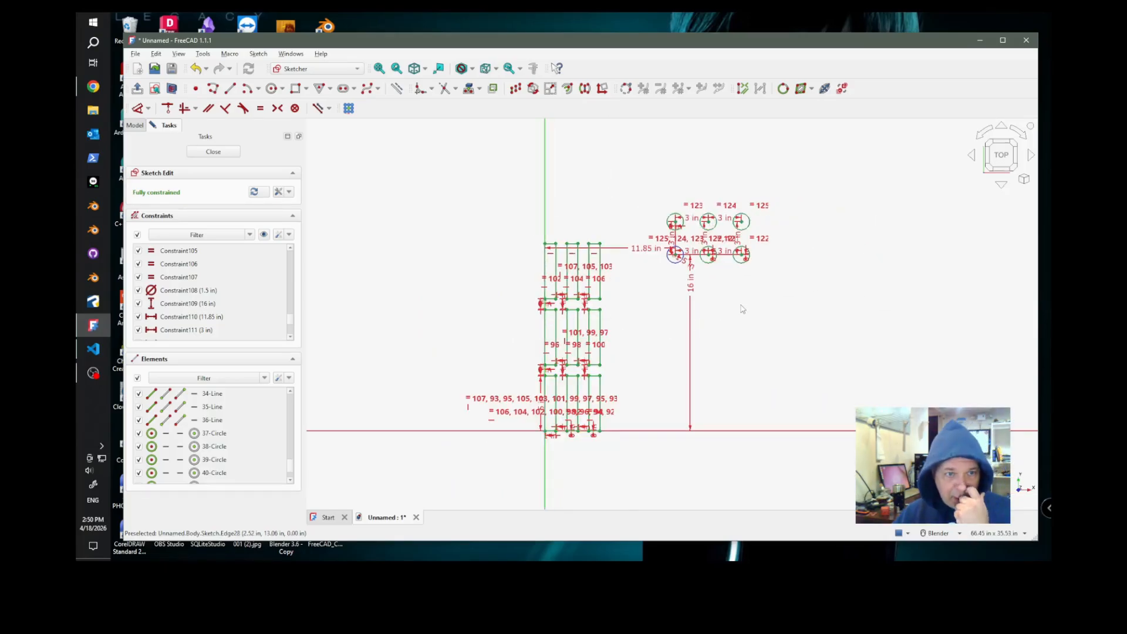
- Close the sketch and pad its rectangle and circle arrays by 0.5 in
left_click(214, 152)
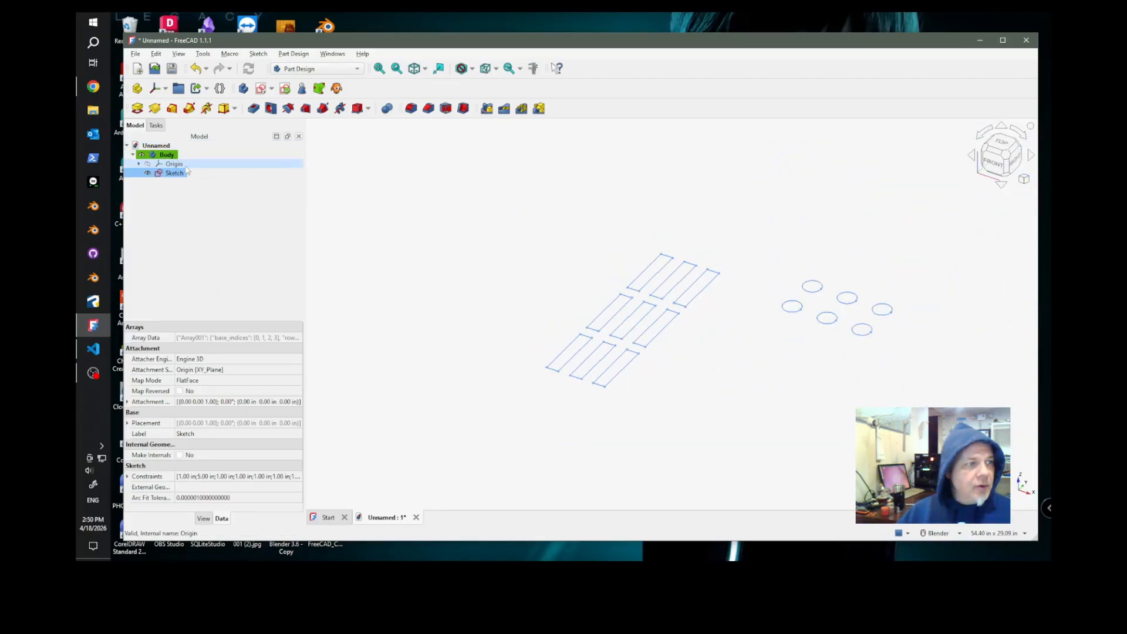
left_click(138, 110)
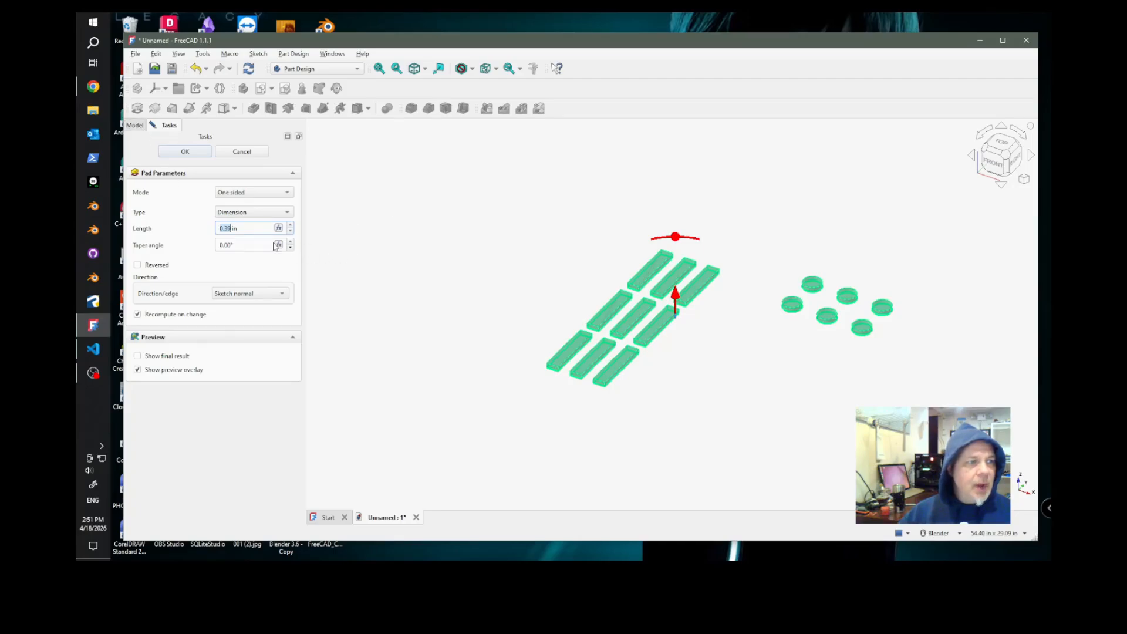
left_click(234, 229)
key("Return")
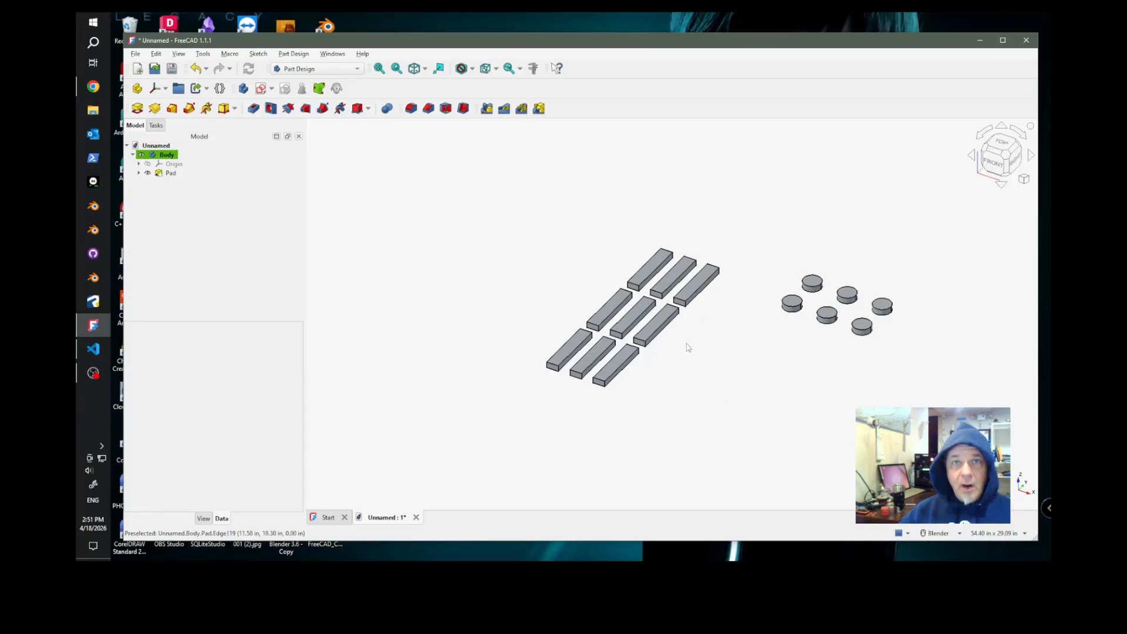
- Reopen the pad's sketch, update the circle array to 4 rows with the Parametric Array macro, and close the sketch
left_click(138, 174)
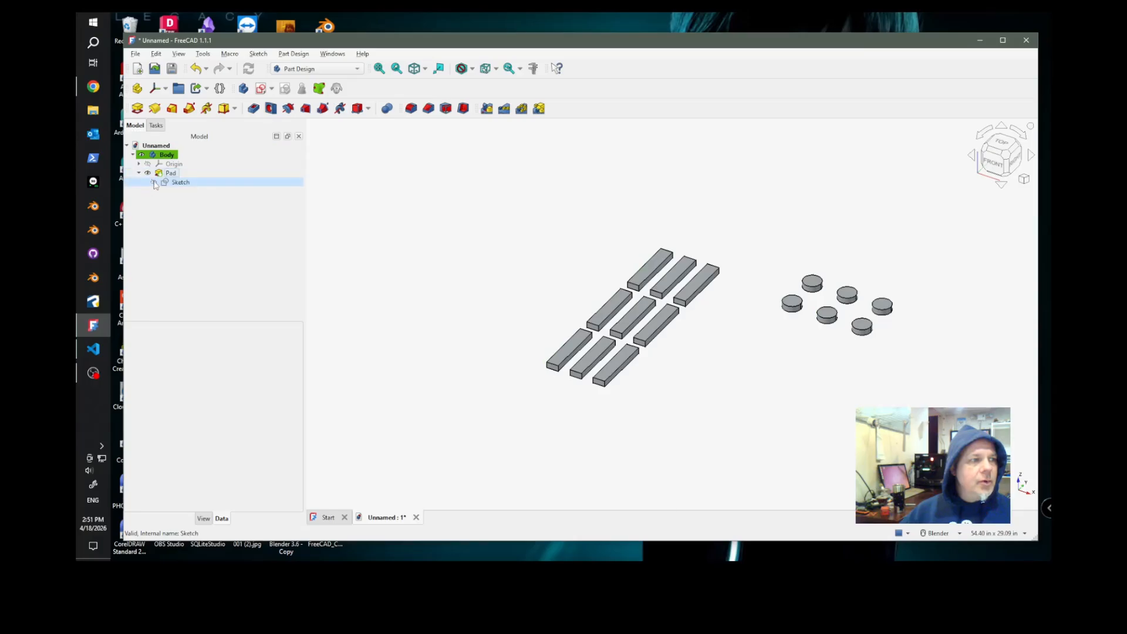
double_click(176, 183)
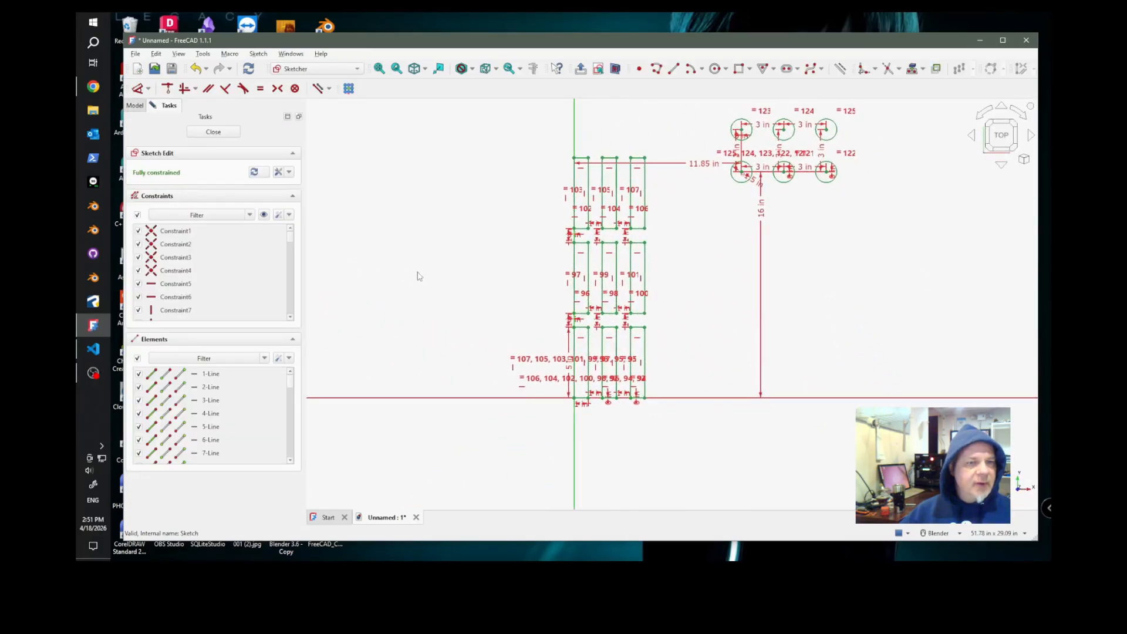
scroll(726, 165, "up", 3)
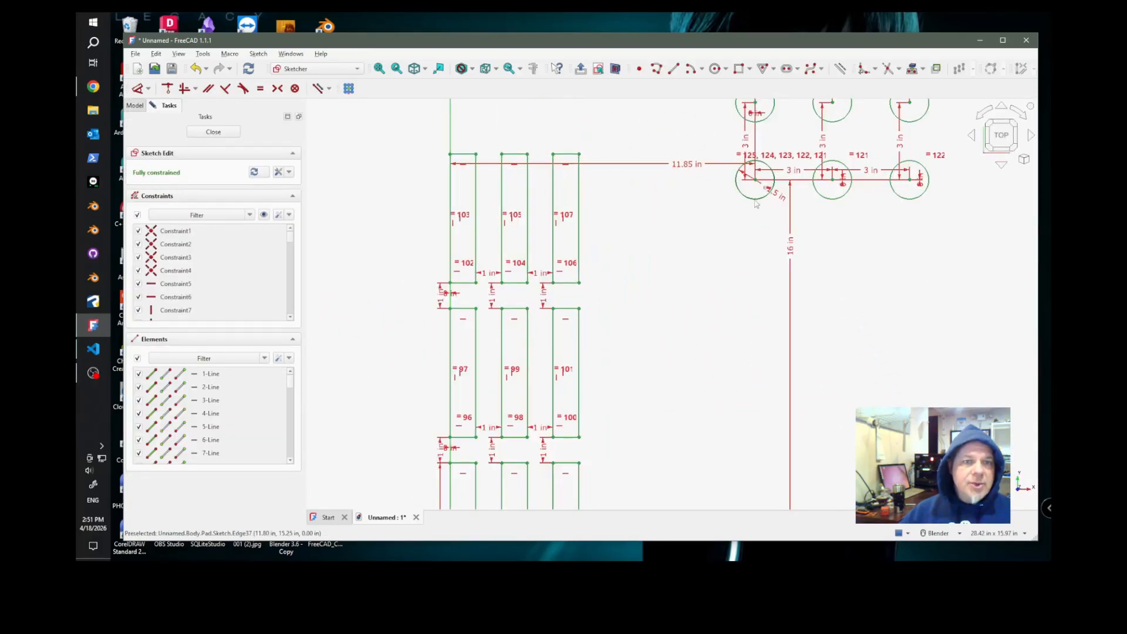
left_click(348, 89)
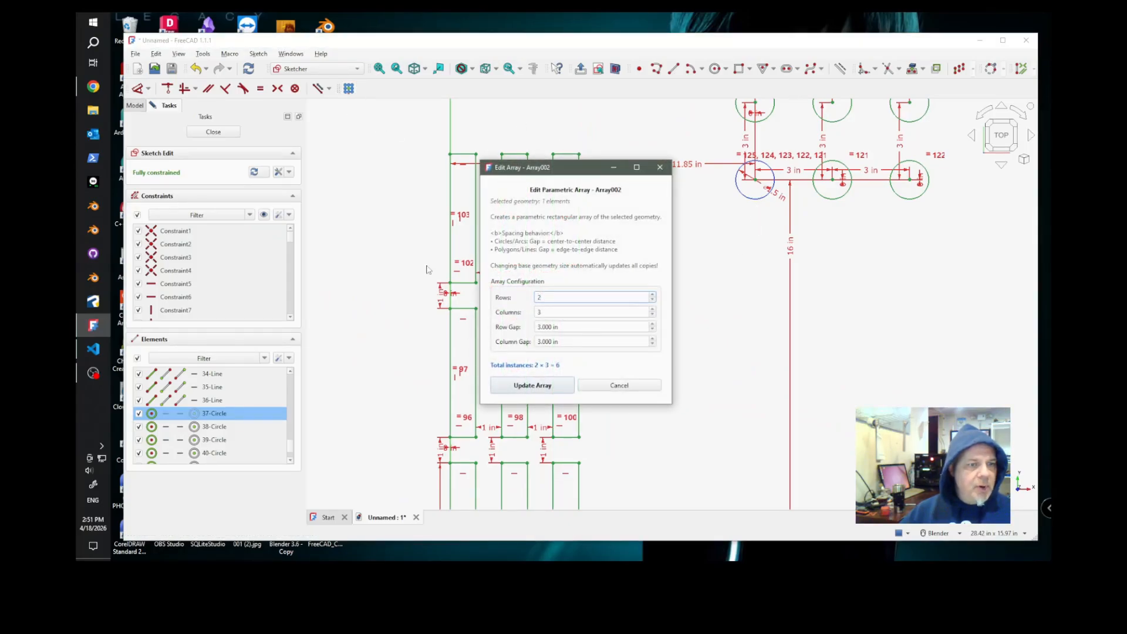
scroll(868, 346, "down", 2)
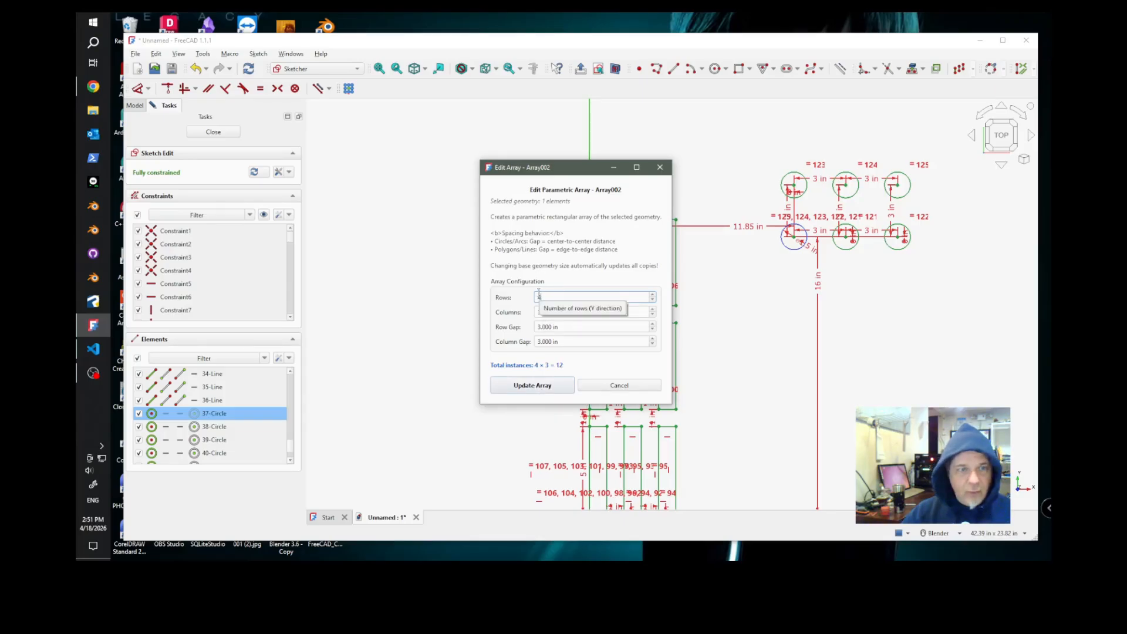
left_click(527, 387)
scroll(714, 365, "down", 2)
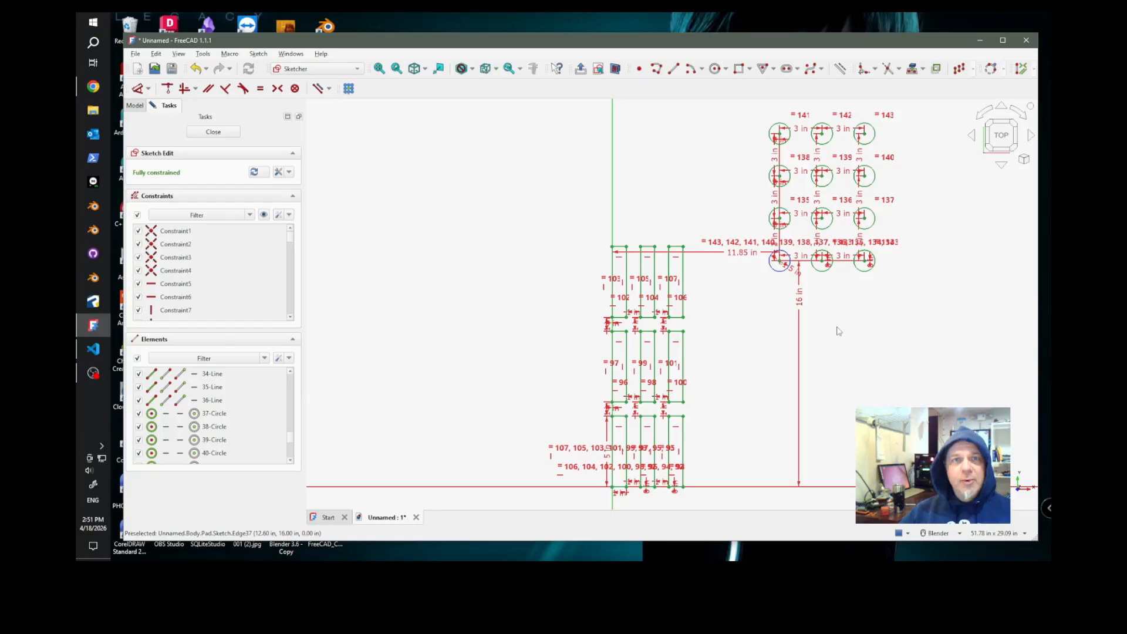
left_click(213, 132)
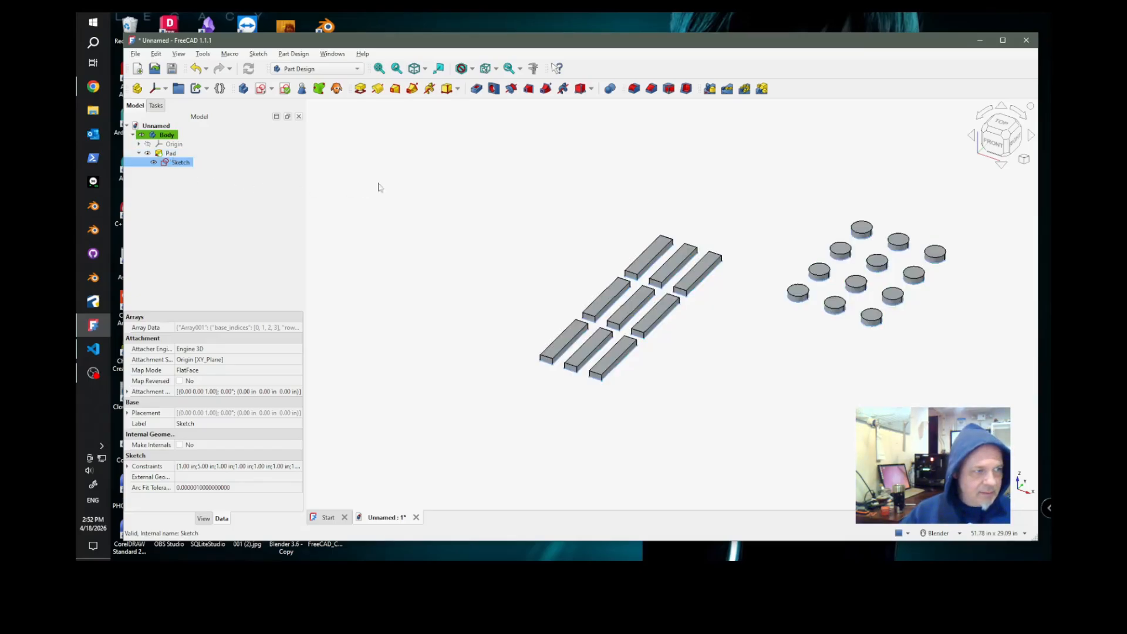
left_click(407, 204)
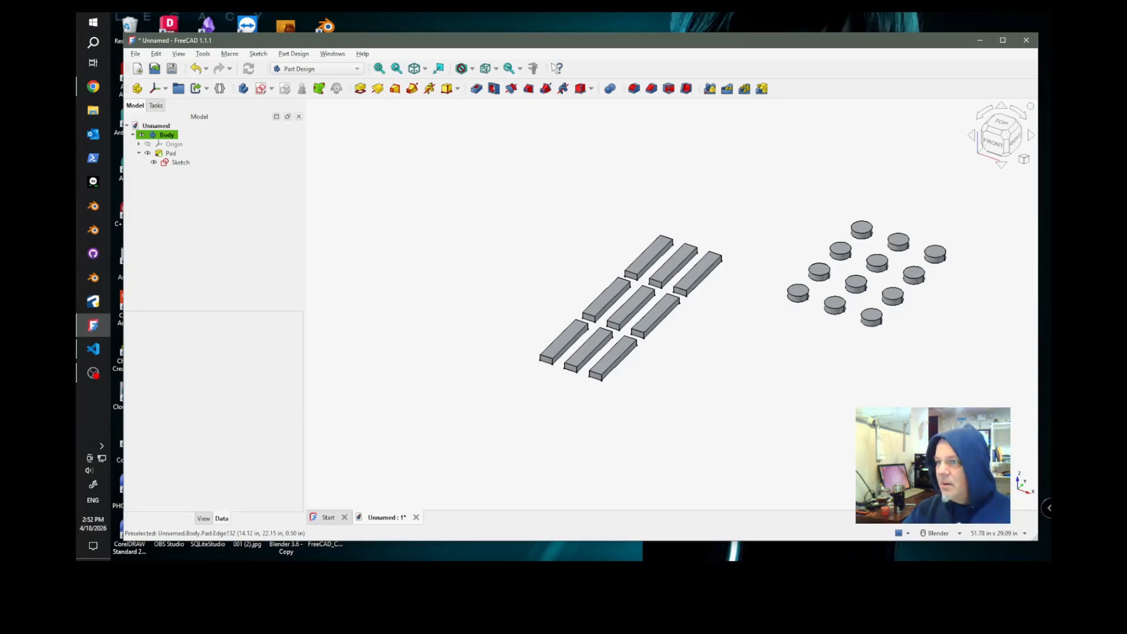
key("alt+Tab")
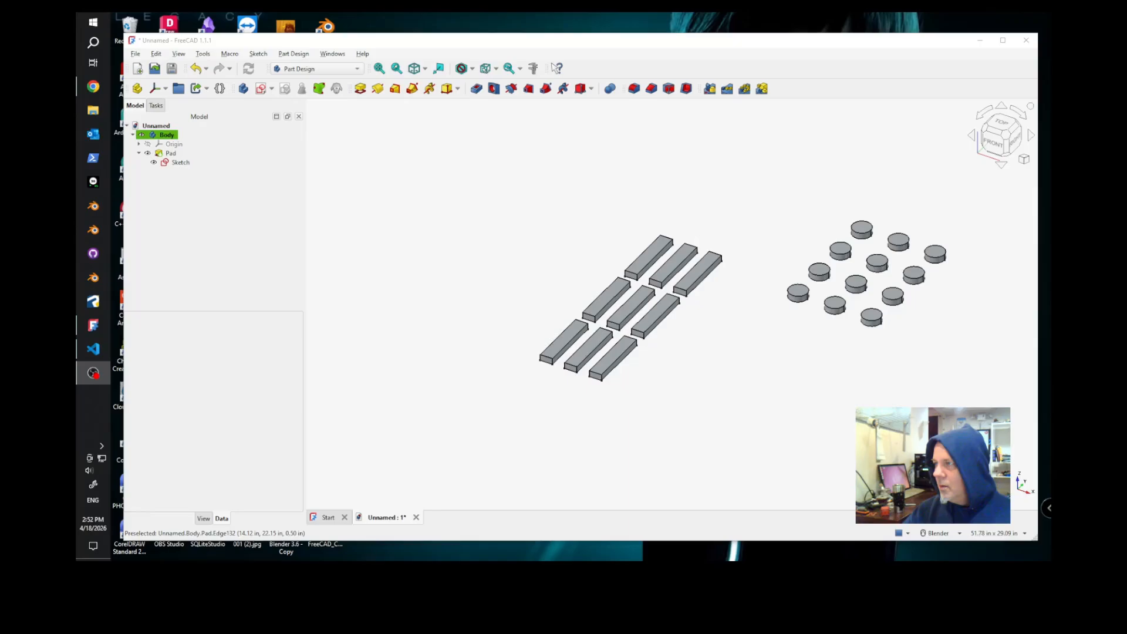